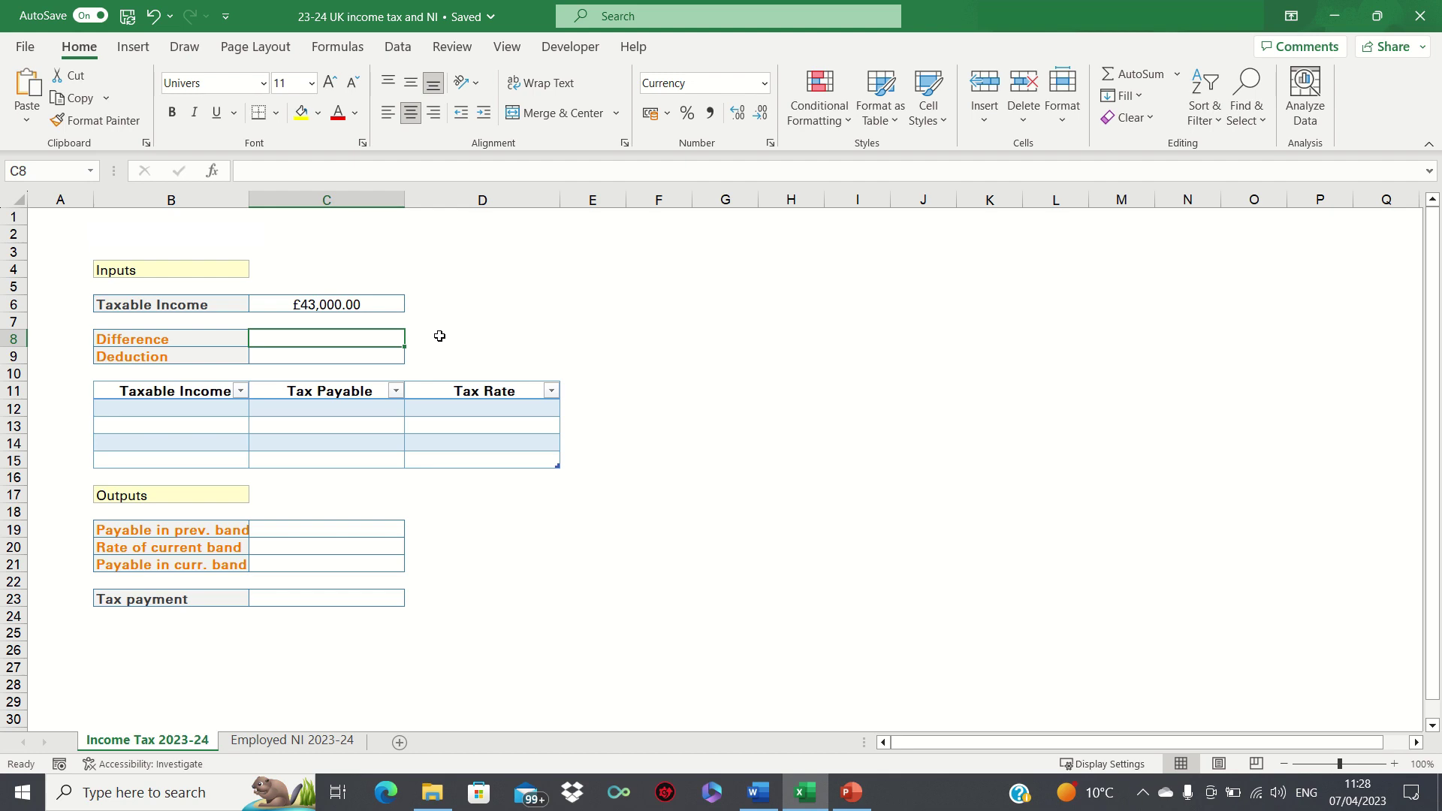
Step: Enter =IF(C6>100000,C6-100000,0) in the Difference cell C8, which shows £0.00
type("=IF(")
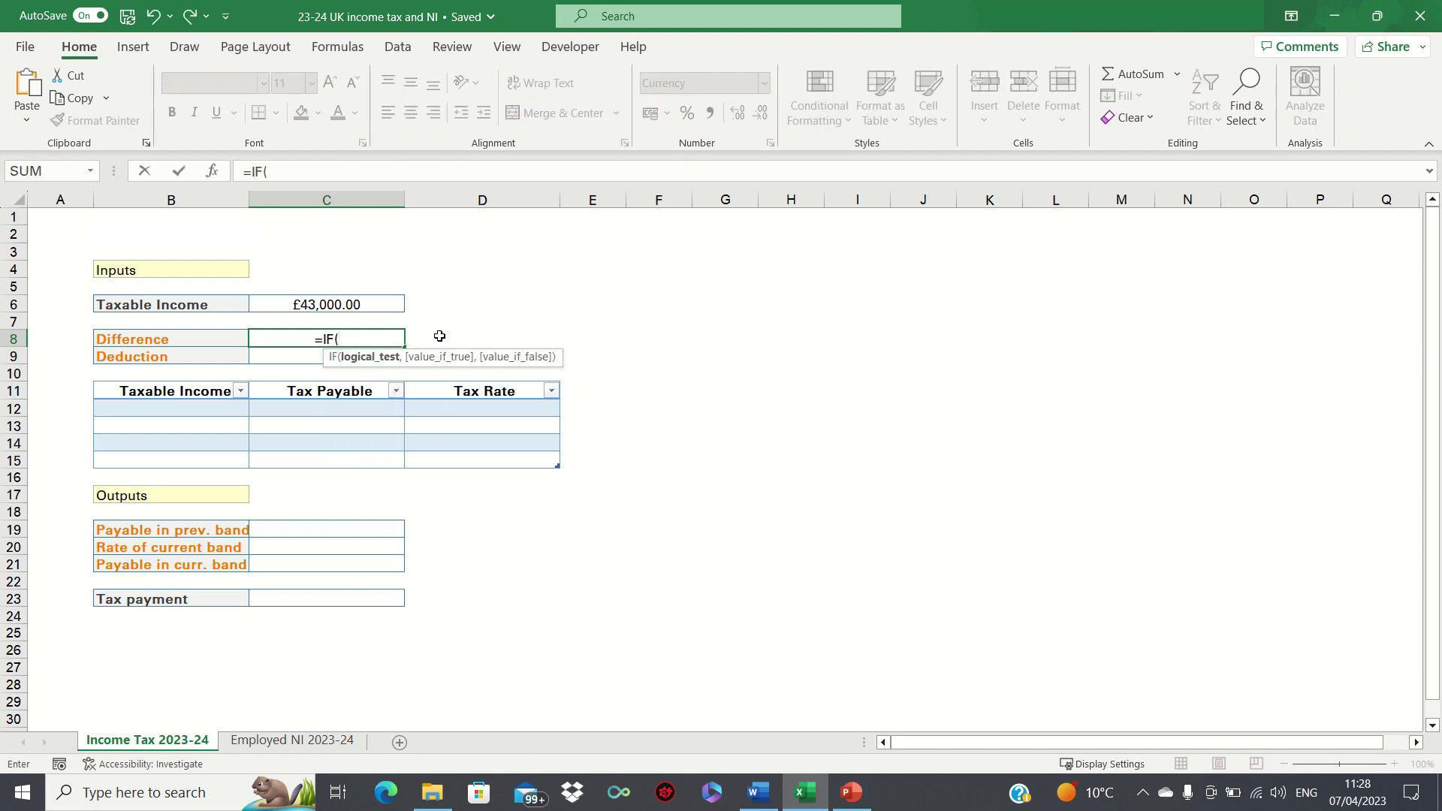
key("Up")
key("Up")
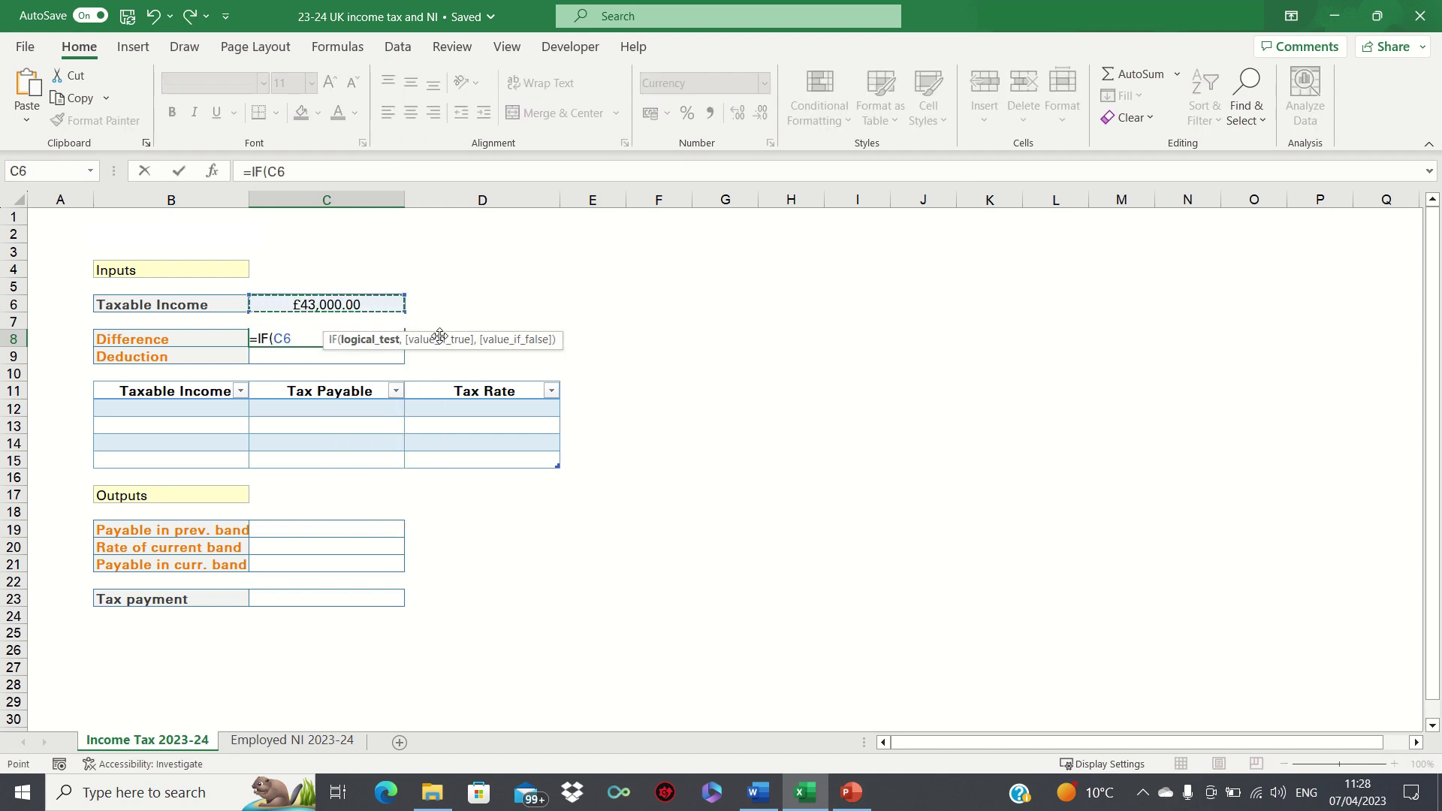
type(">10")
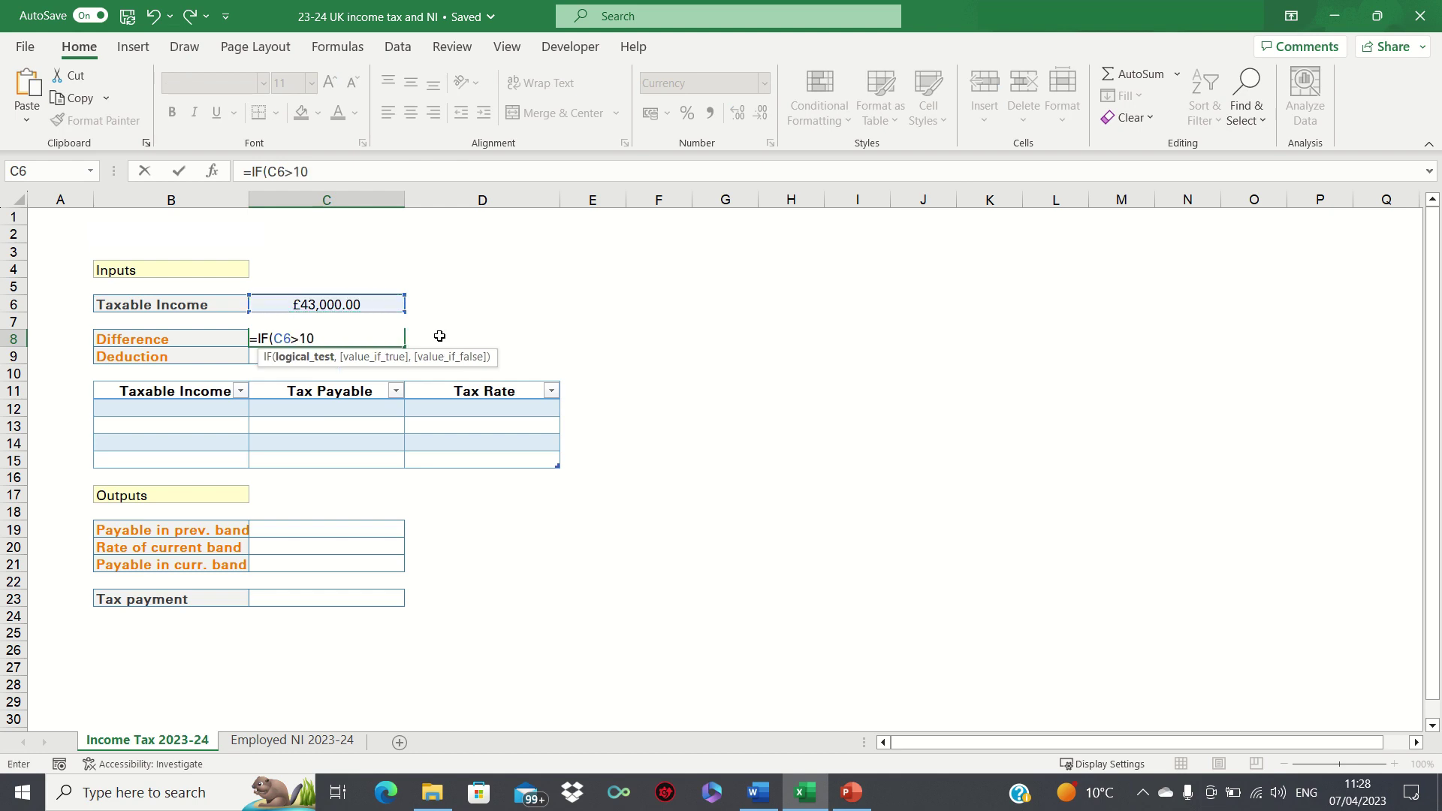
type("0000,")
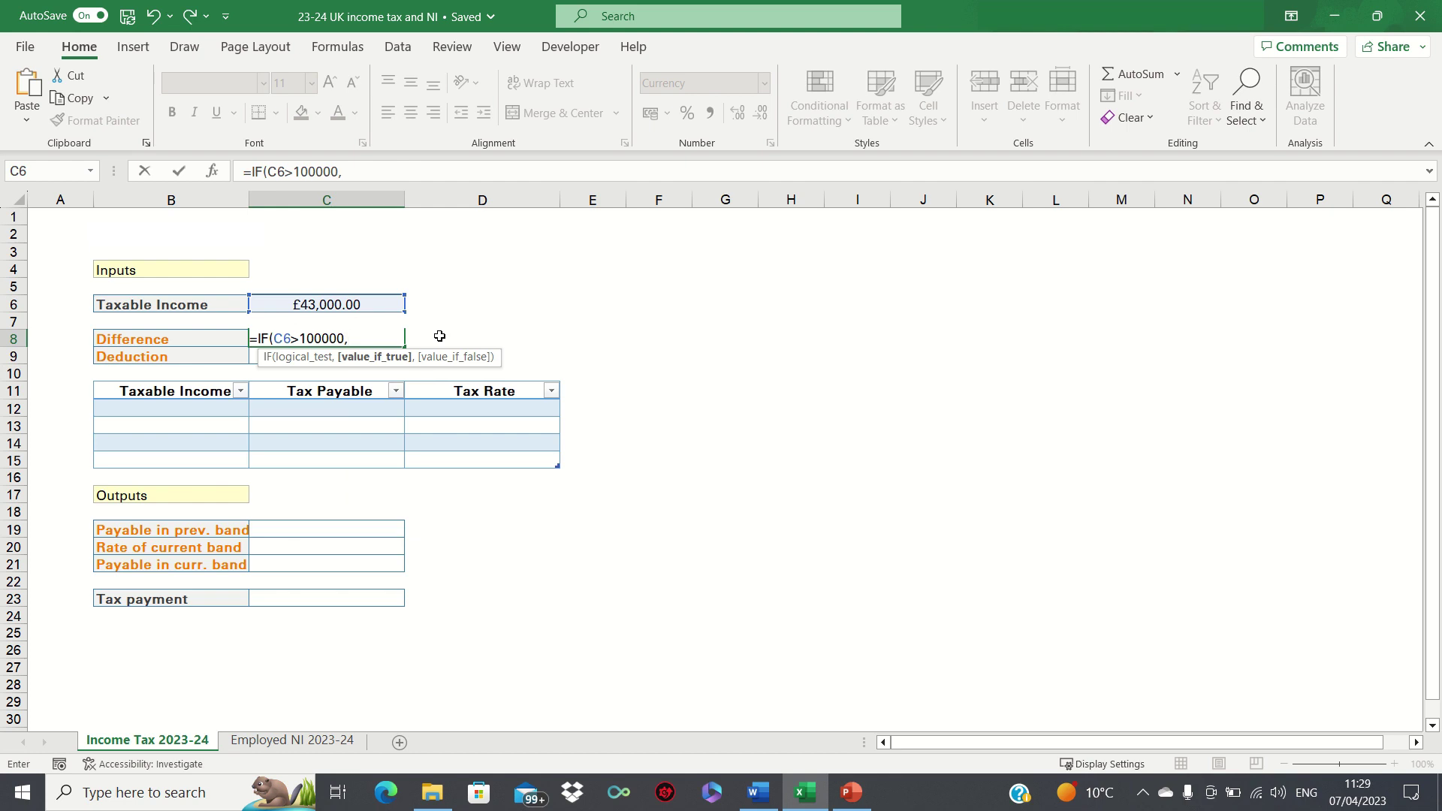
type("C6-100000")
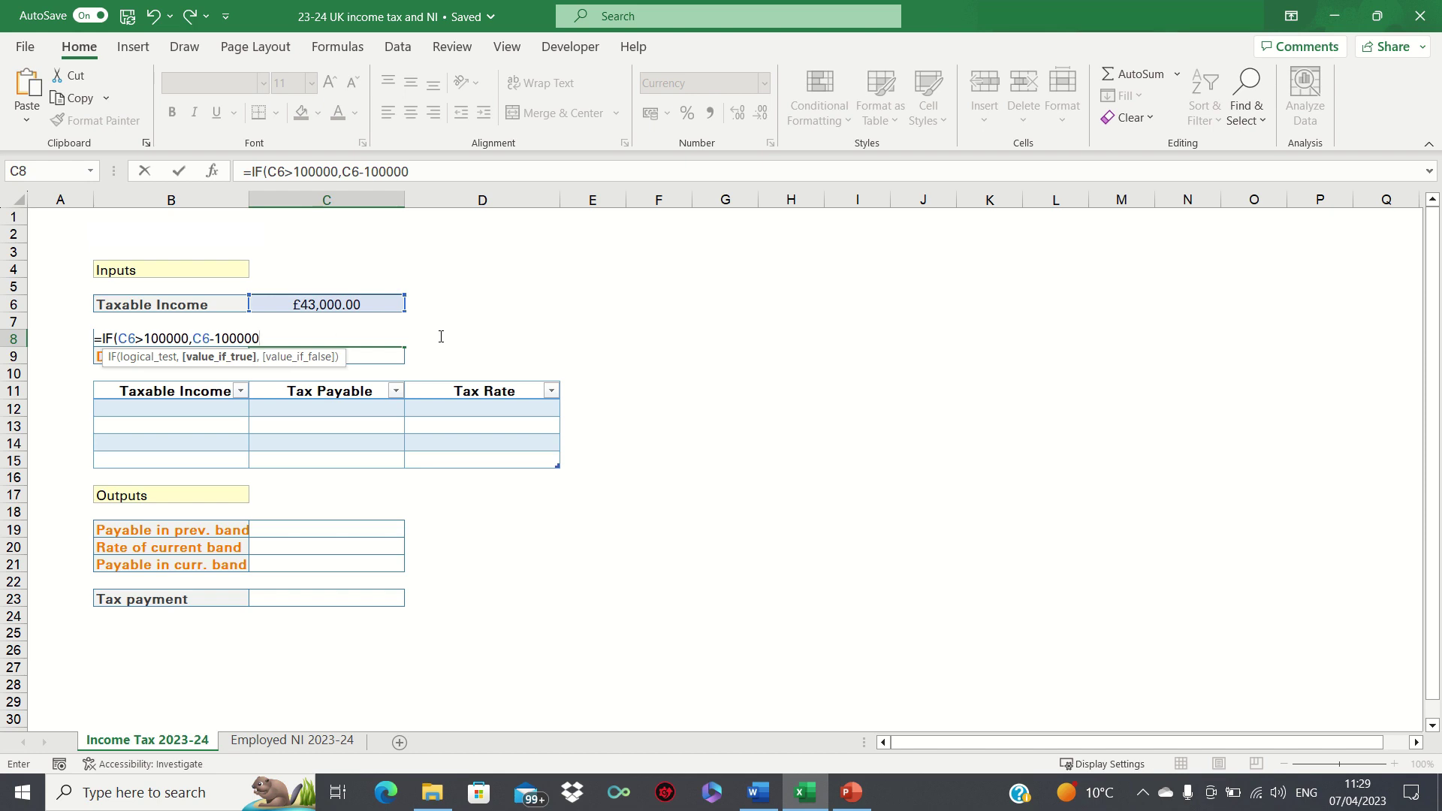
type(",0")
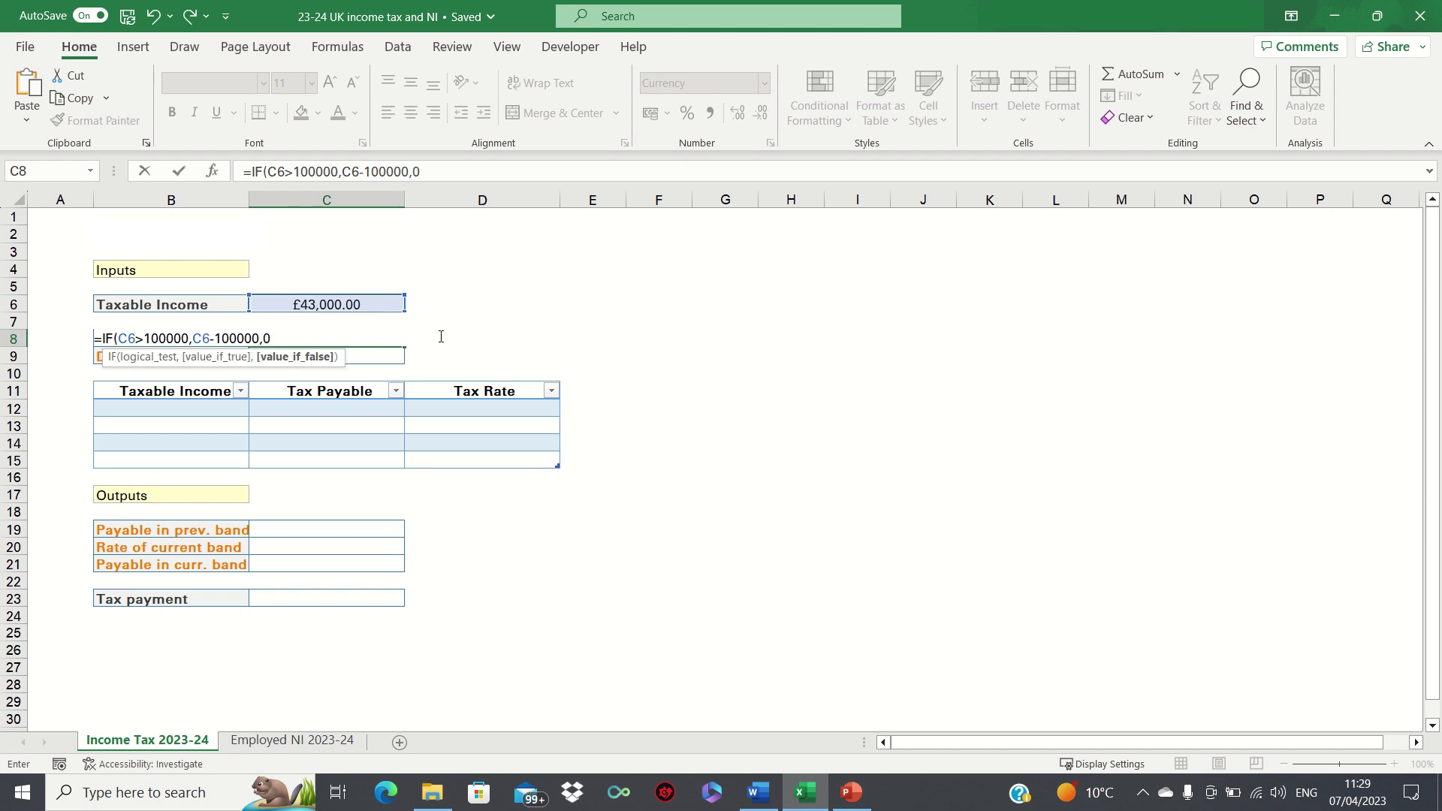
type(")")
key("Return")
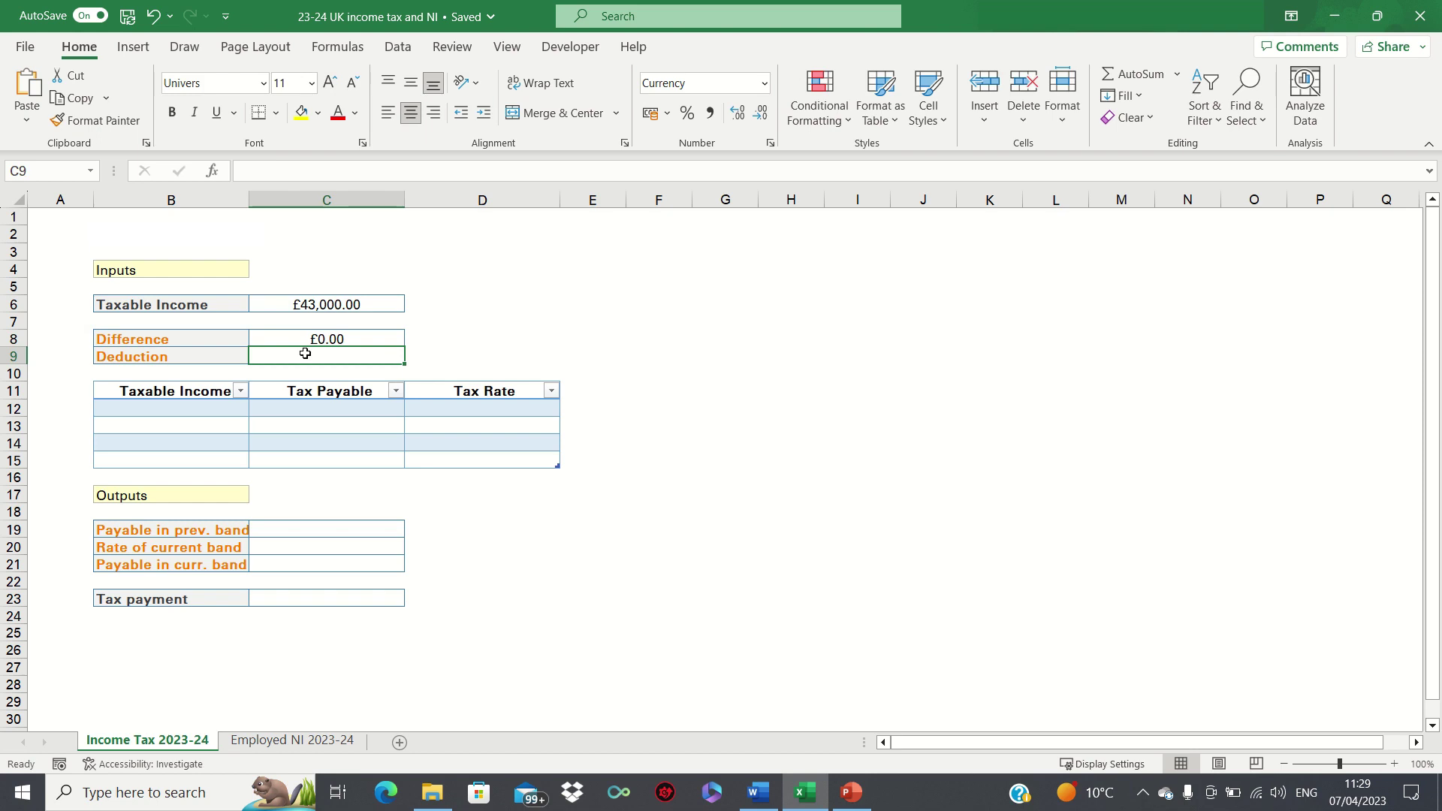
key("Up")
key("Up")
key("Up")
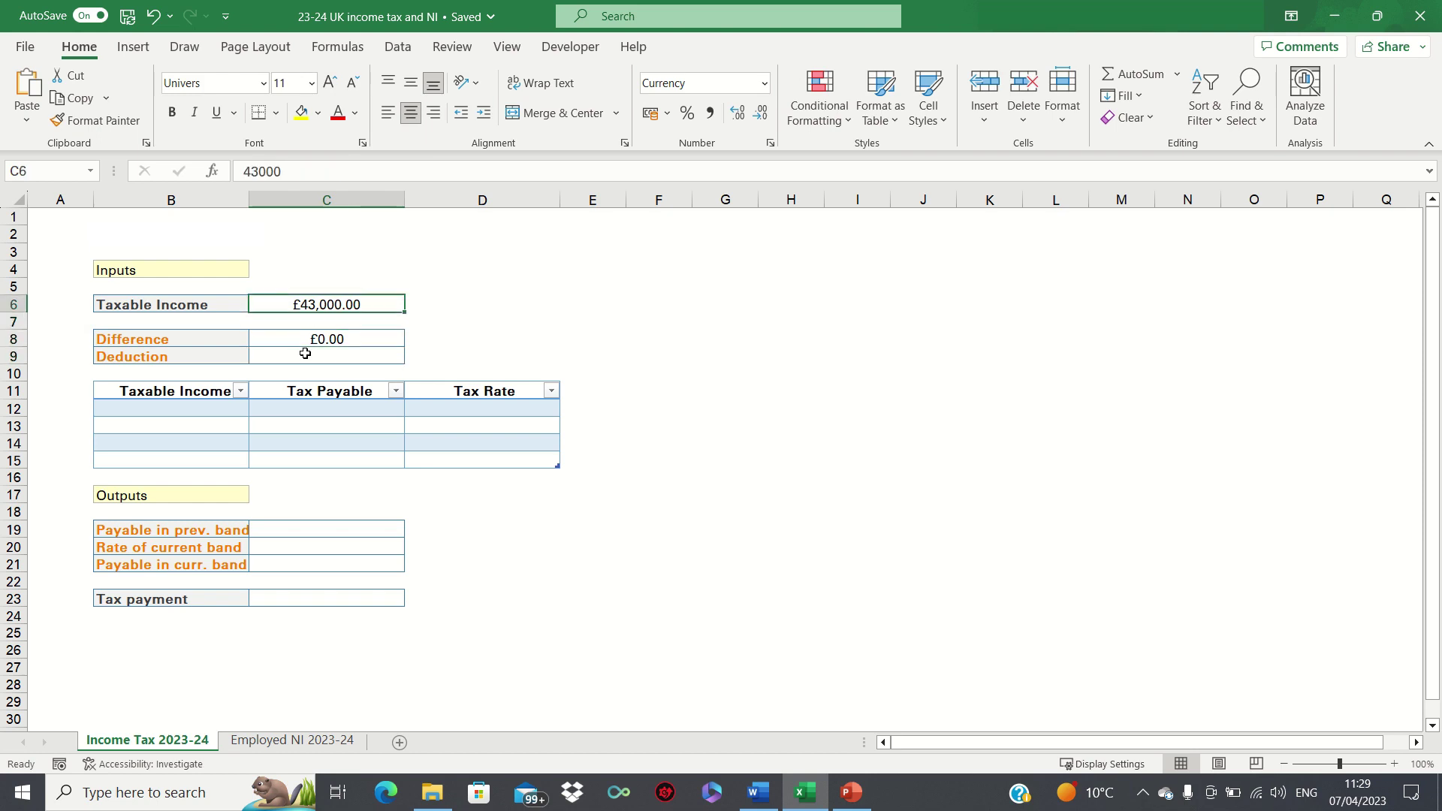
Step: Change taxable income in C6 to 103000 so the Difference shows £3,000.00
type("103000")
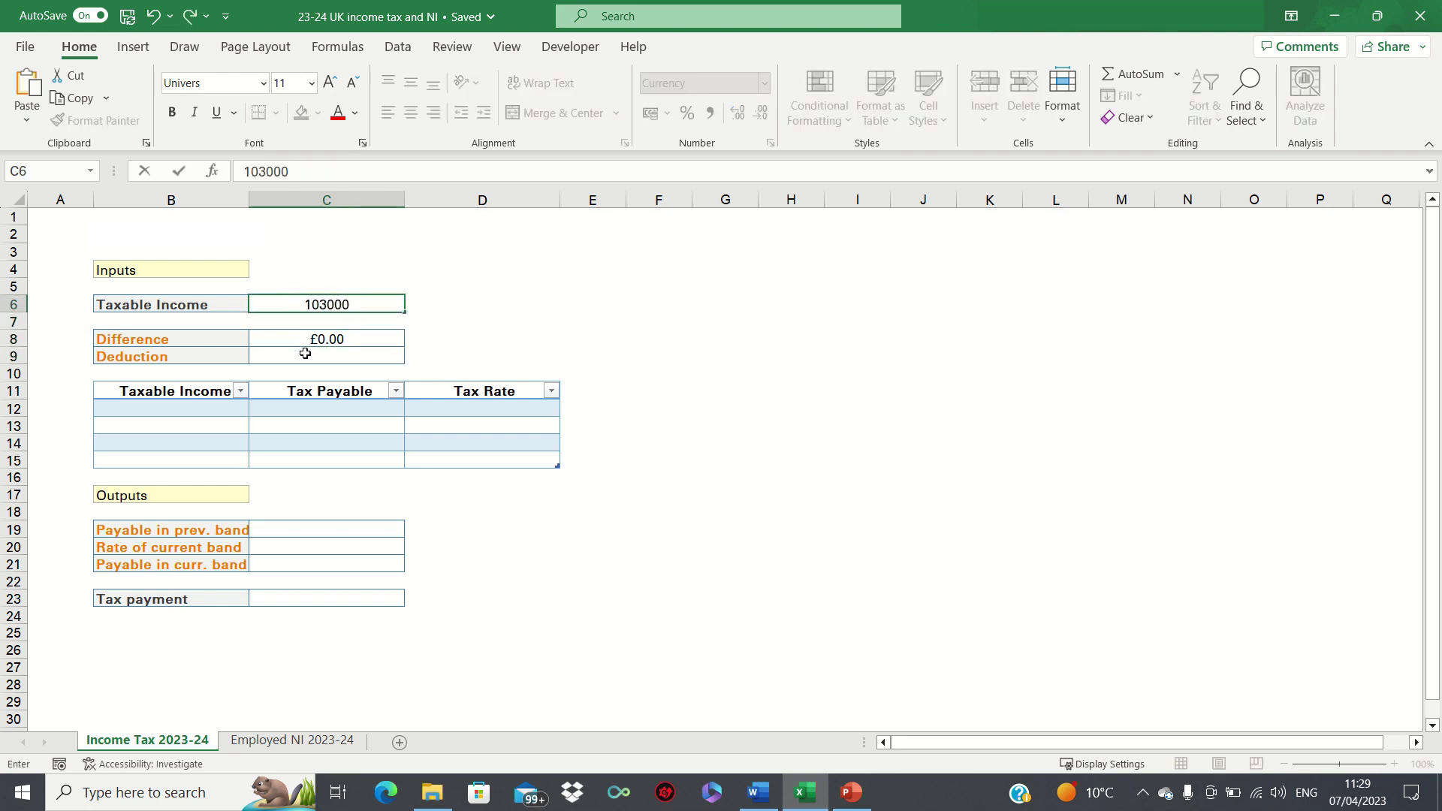
key("Return")
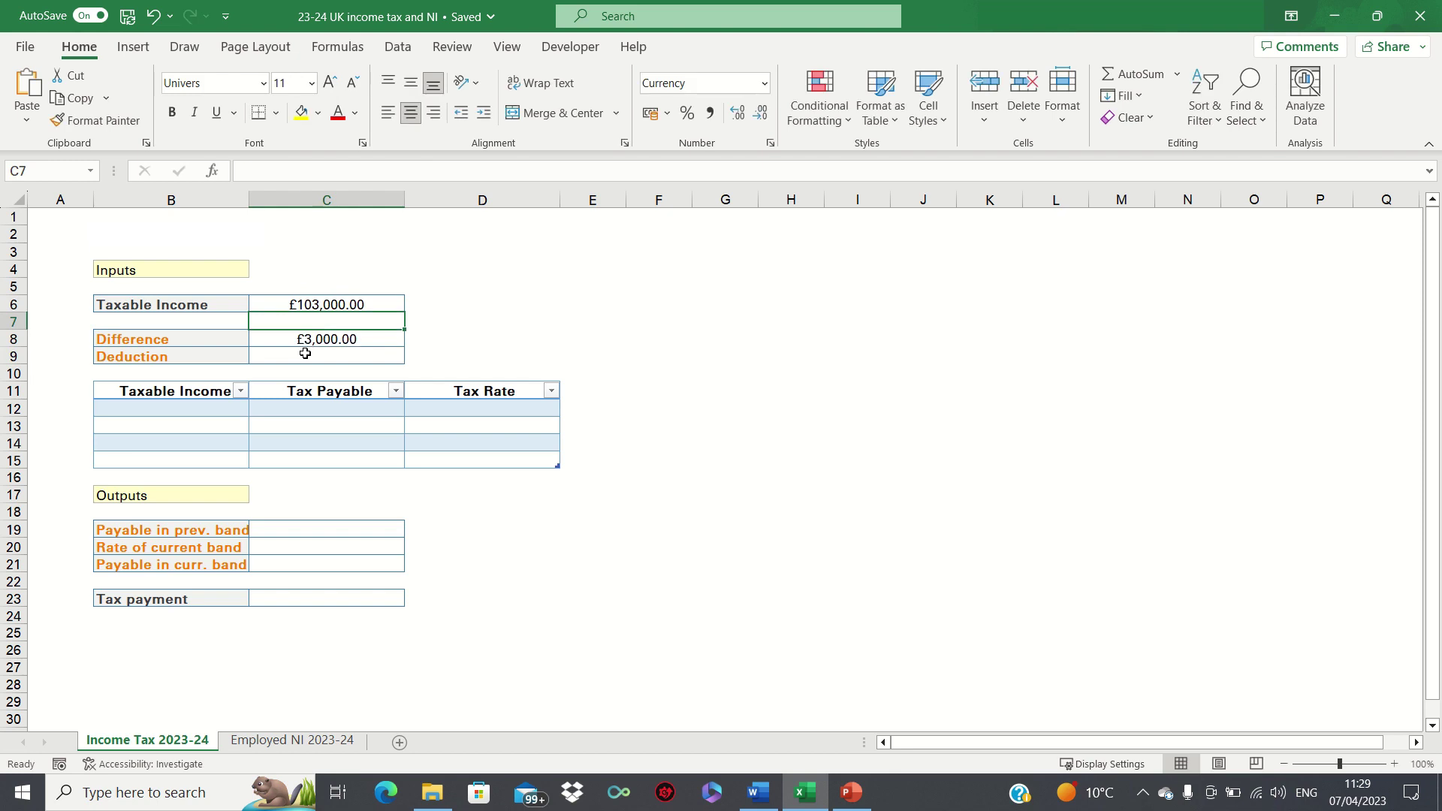
key("Down")
key("Down")
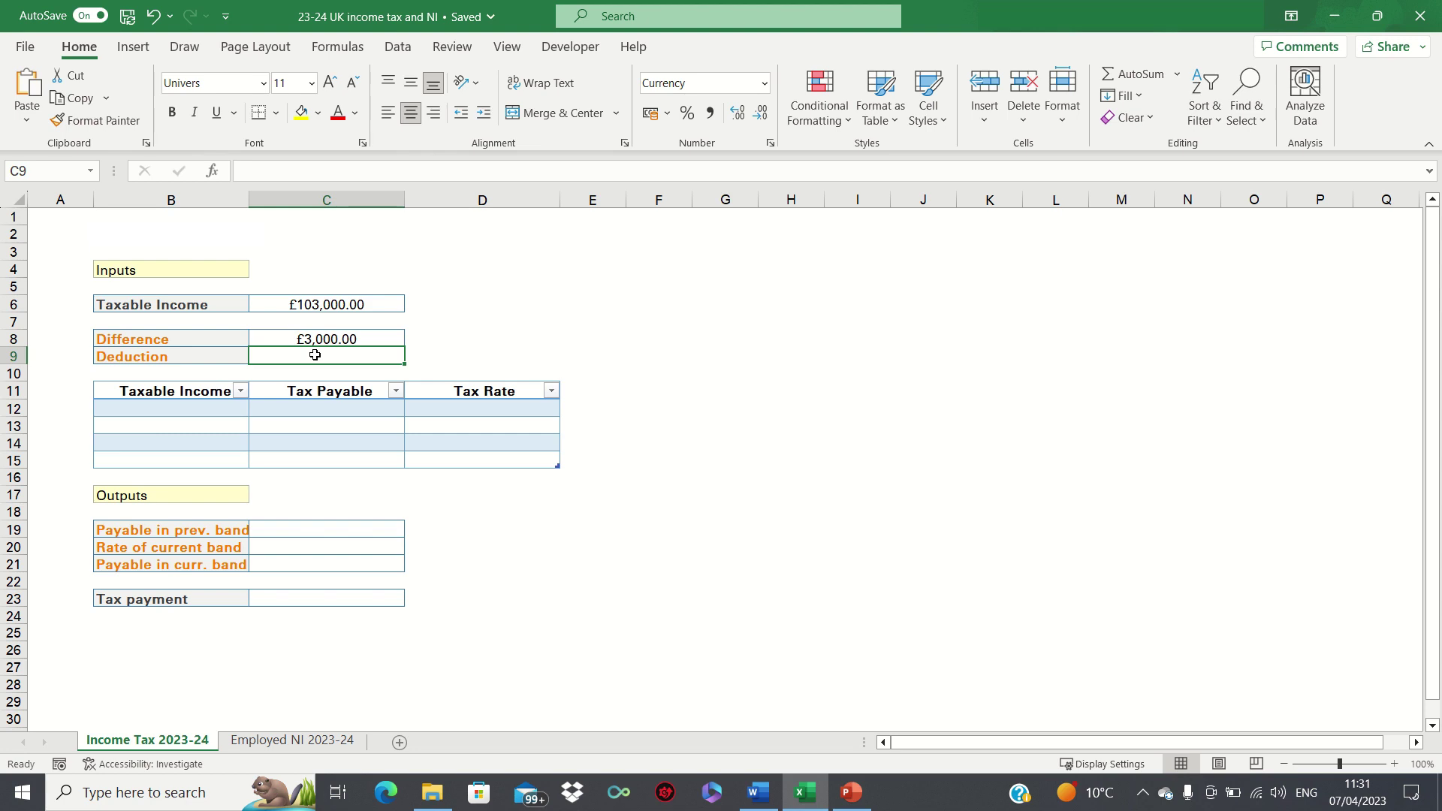
Step: Enter =IF(C8/2>12570,12570,C8/2) in the Deduction cell C9, which shows £1,500.00
type("=IF(")
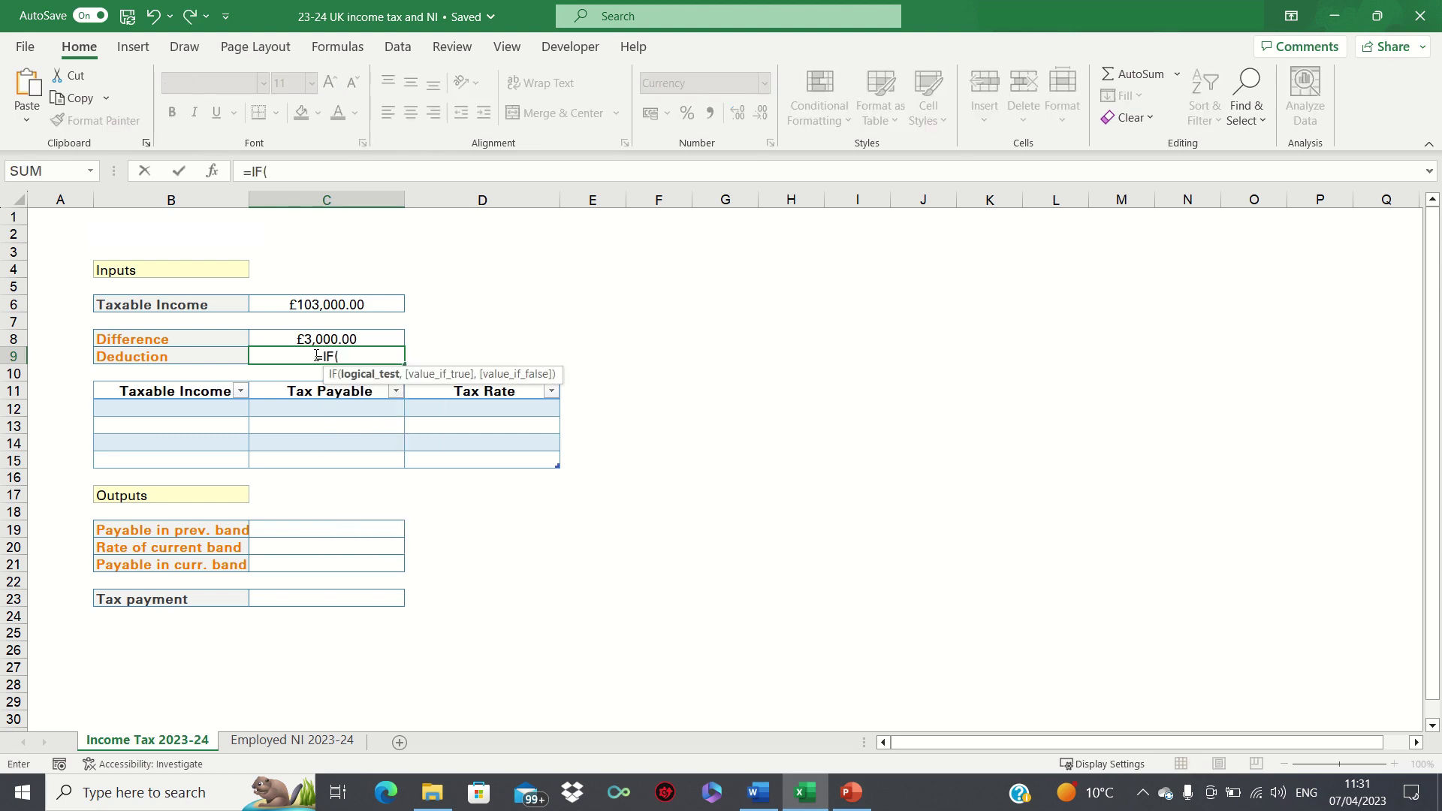
key("Up")
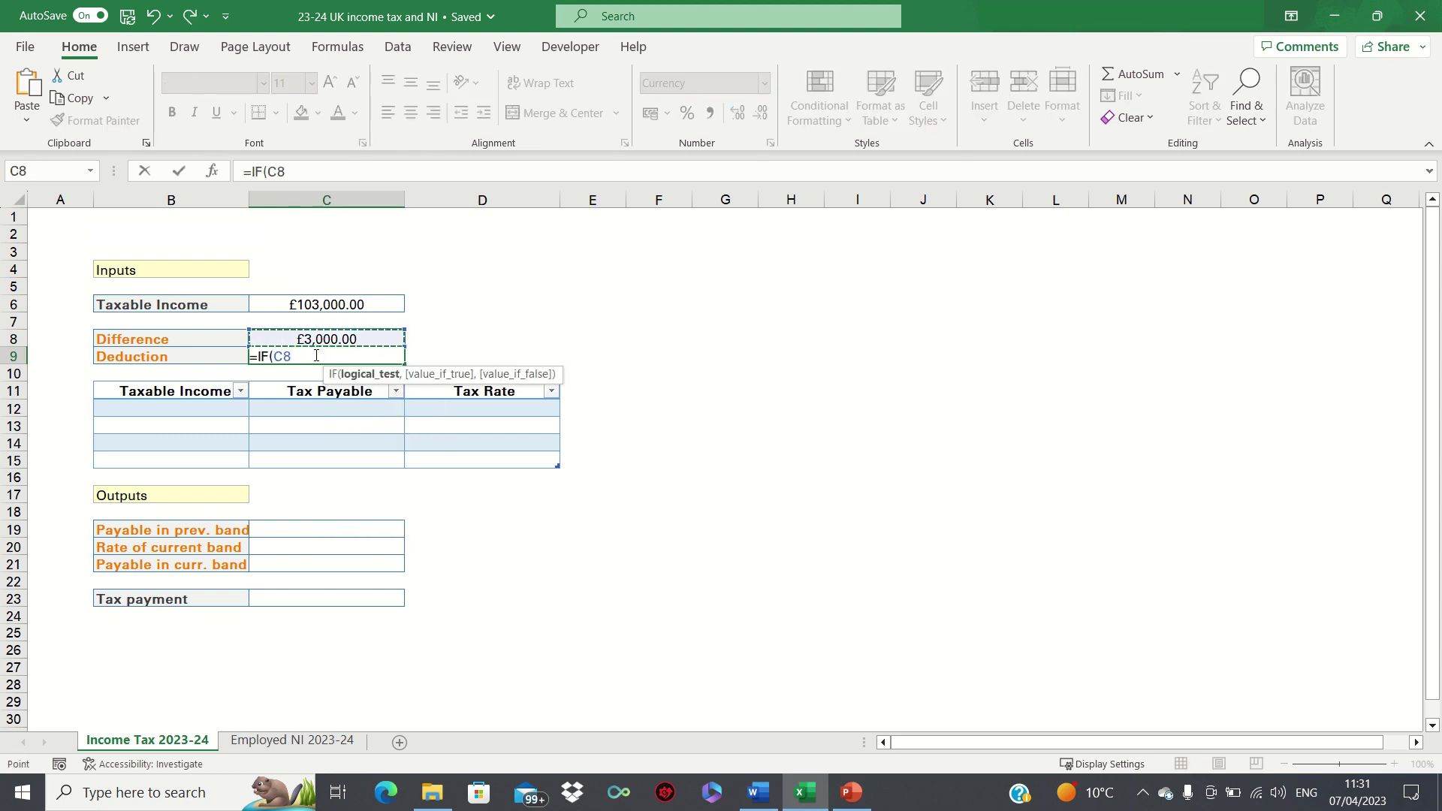
type("/2")
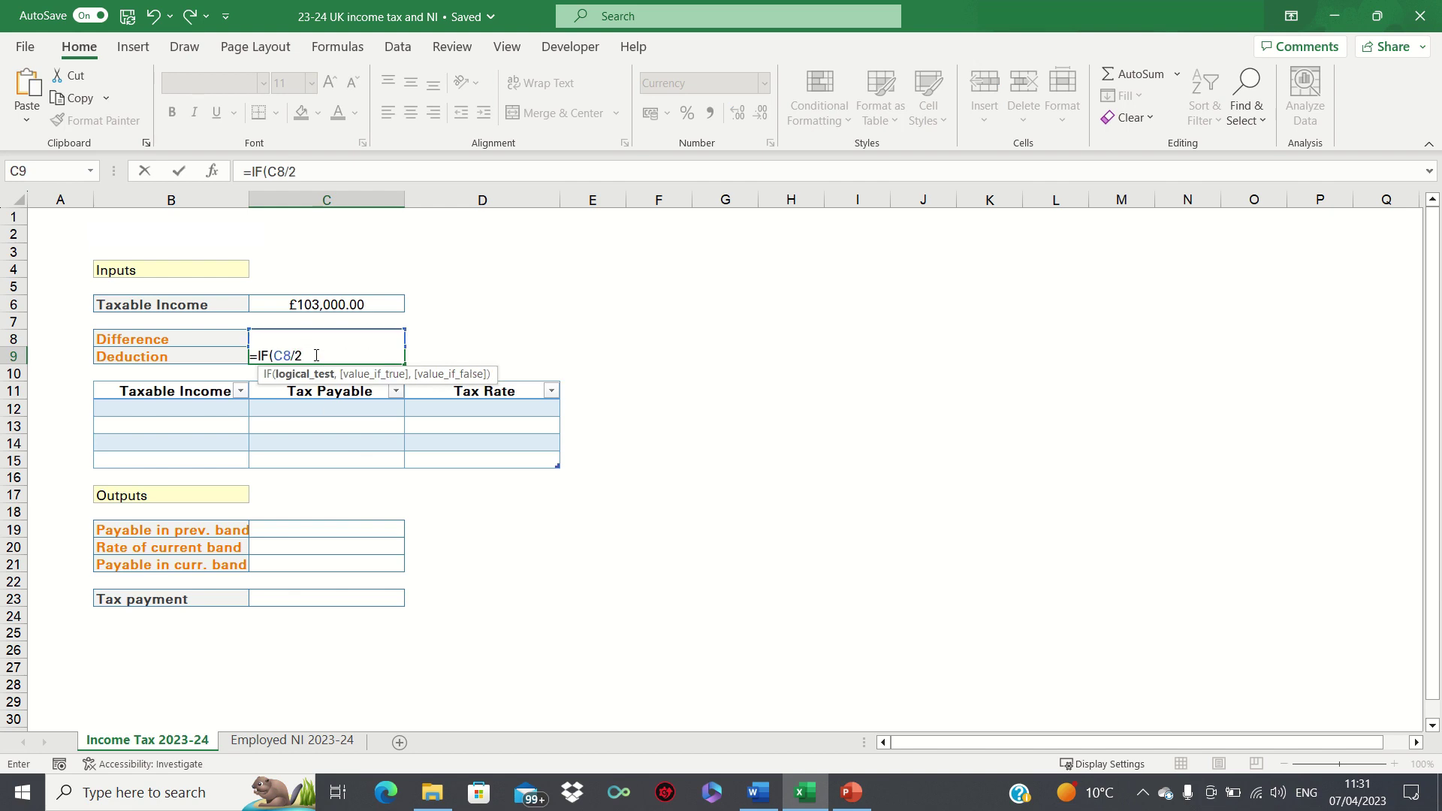
type(">12570,1257")
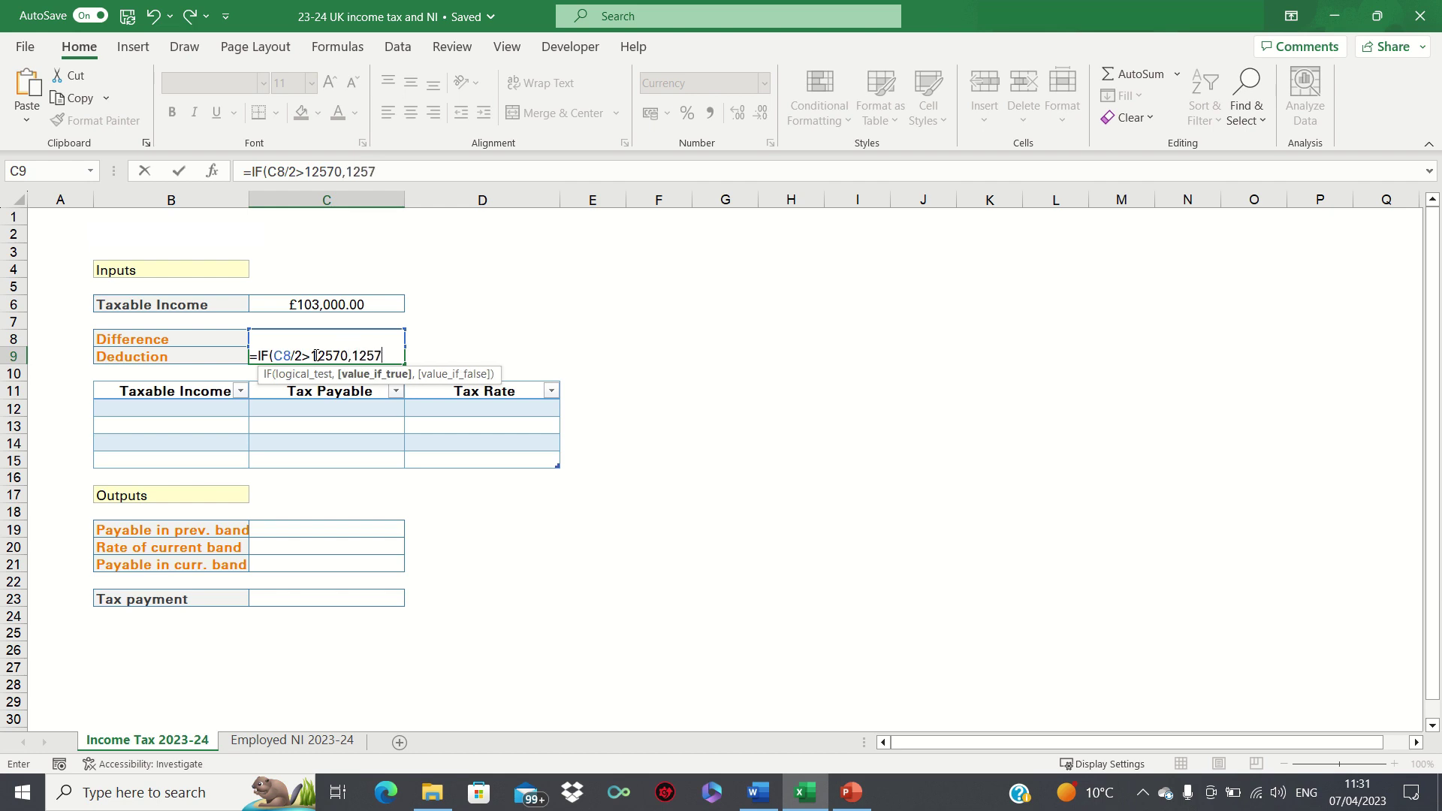
type("0,")
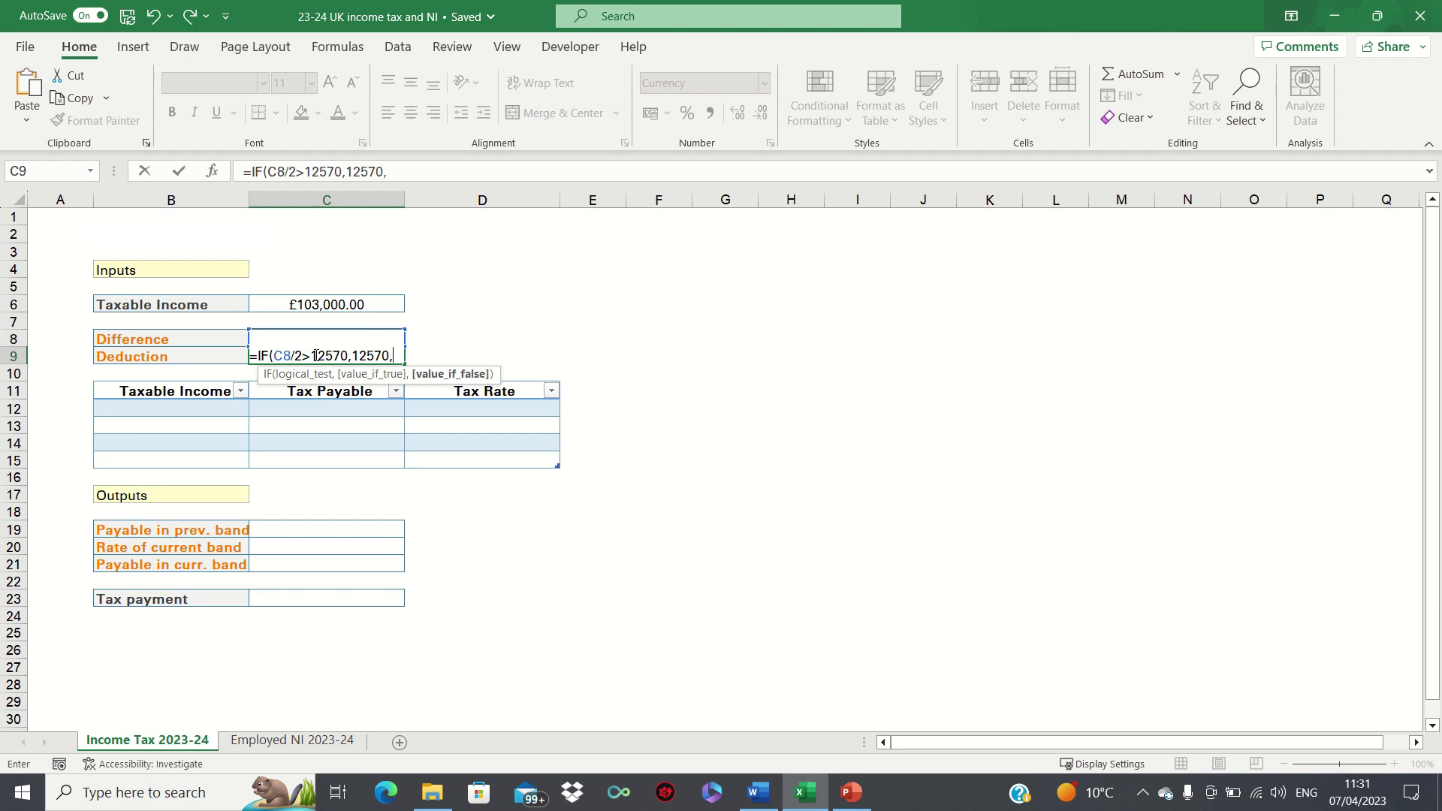
key("Up")
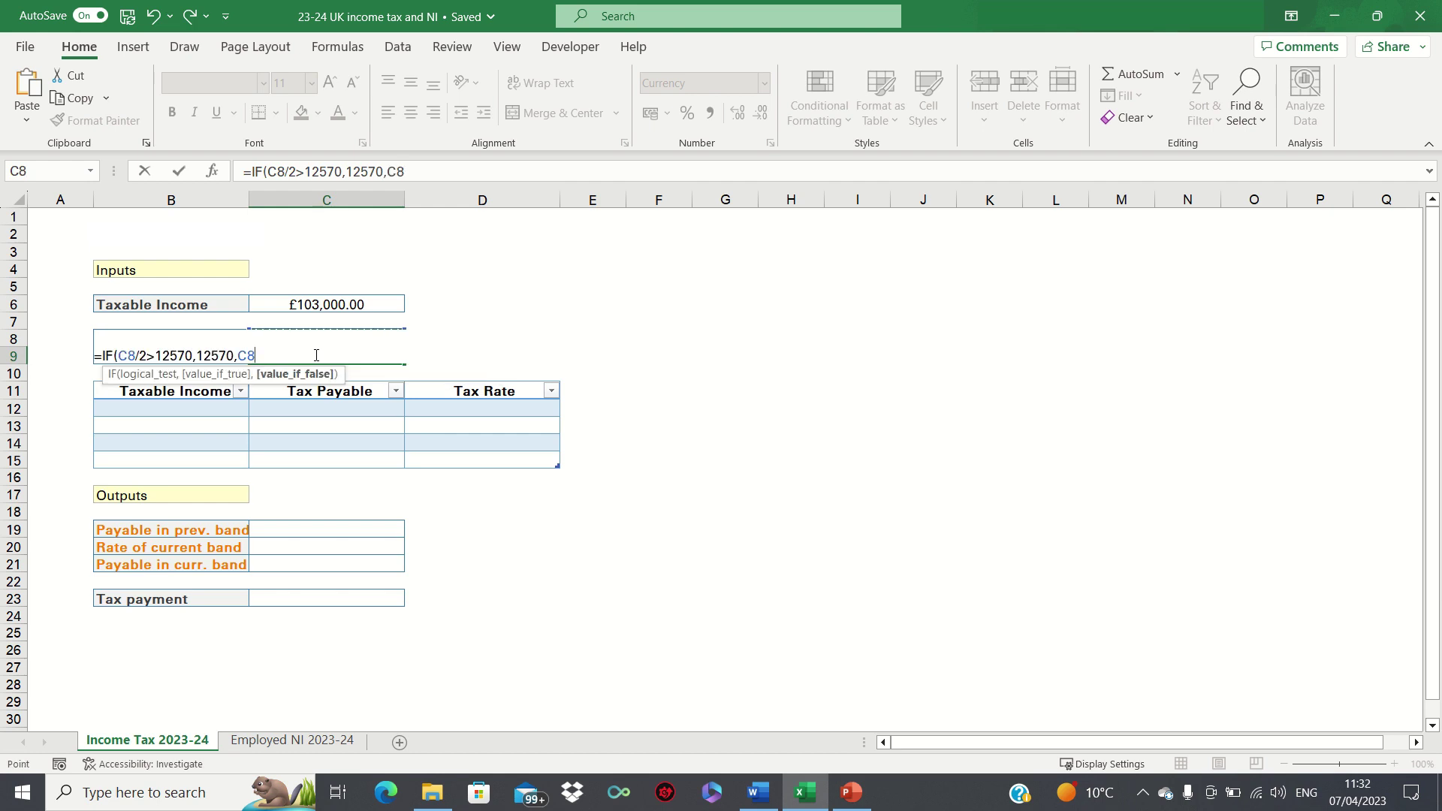
type("/2)")
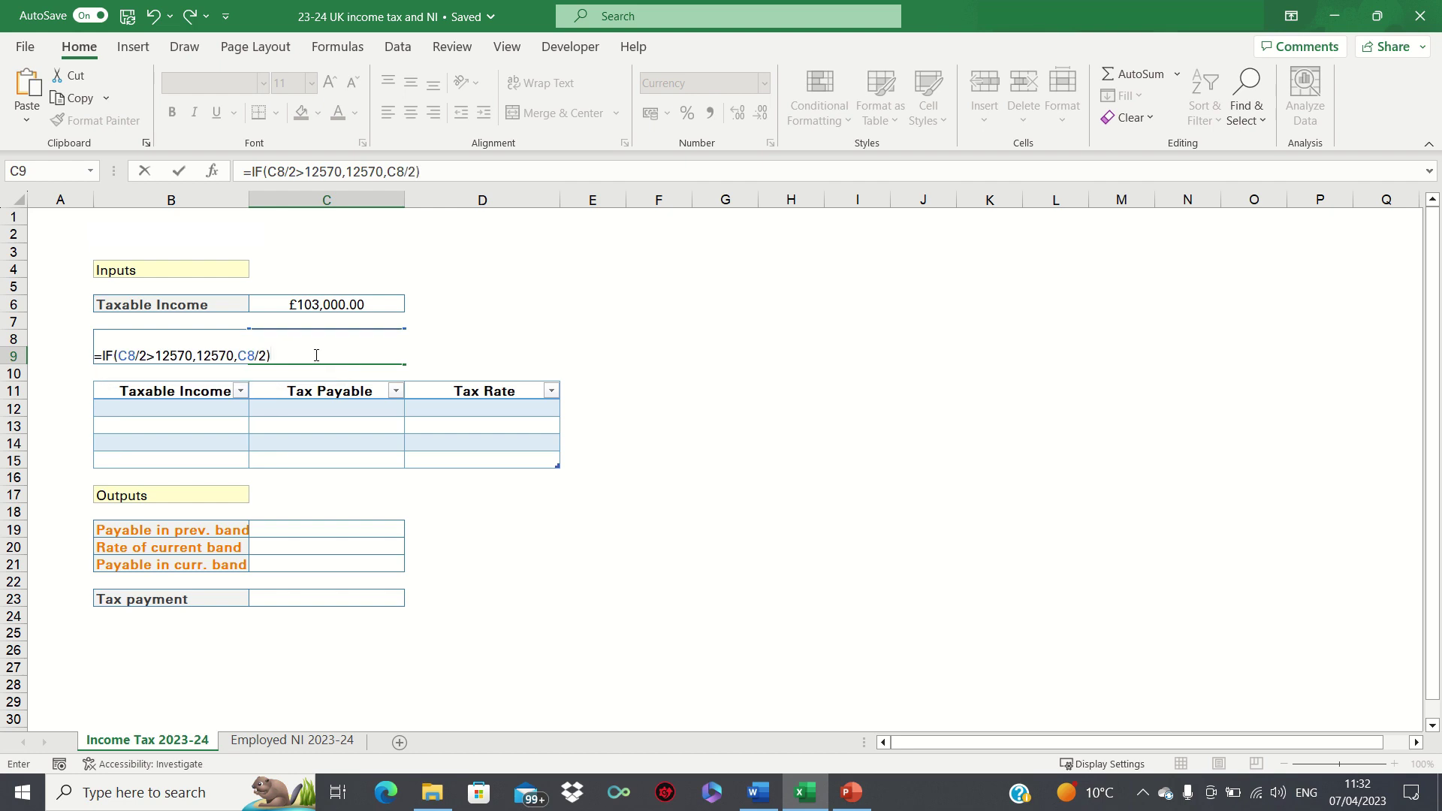
key("Return")
key("Up")
key("Up")
key("Up")
key("Up")
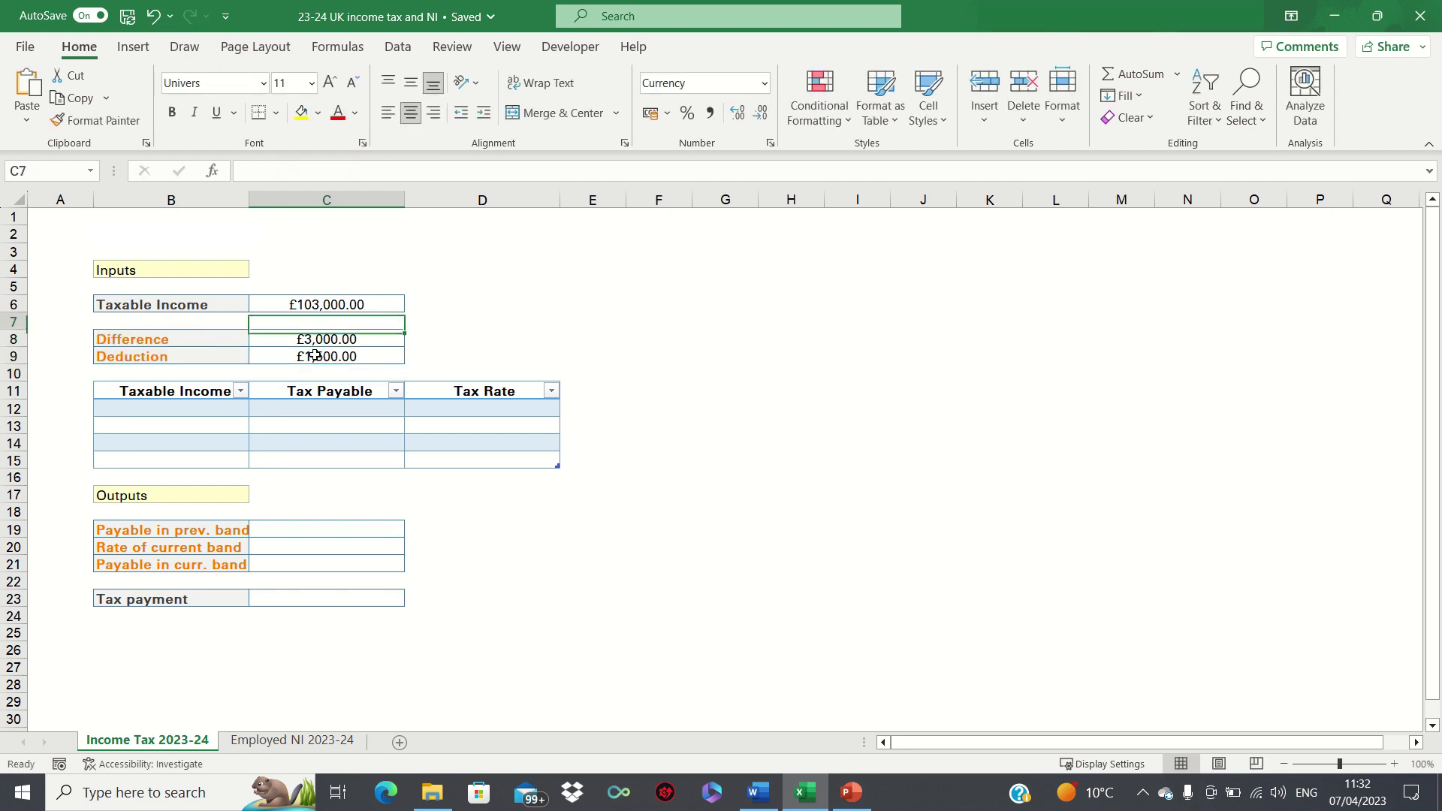
Step: Edit taxable income to 133000, giving a Difference of £33,000.00 and a Deduction of £12,570.00
left_click(259, 172)
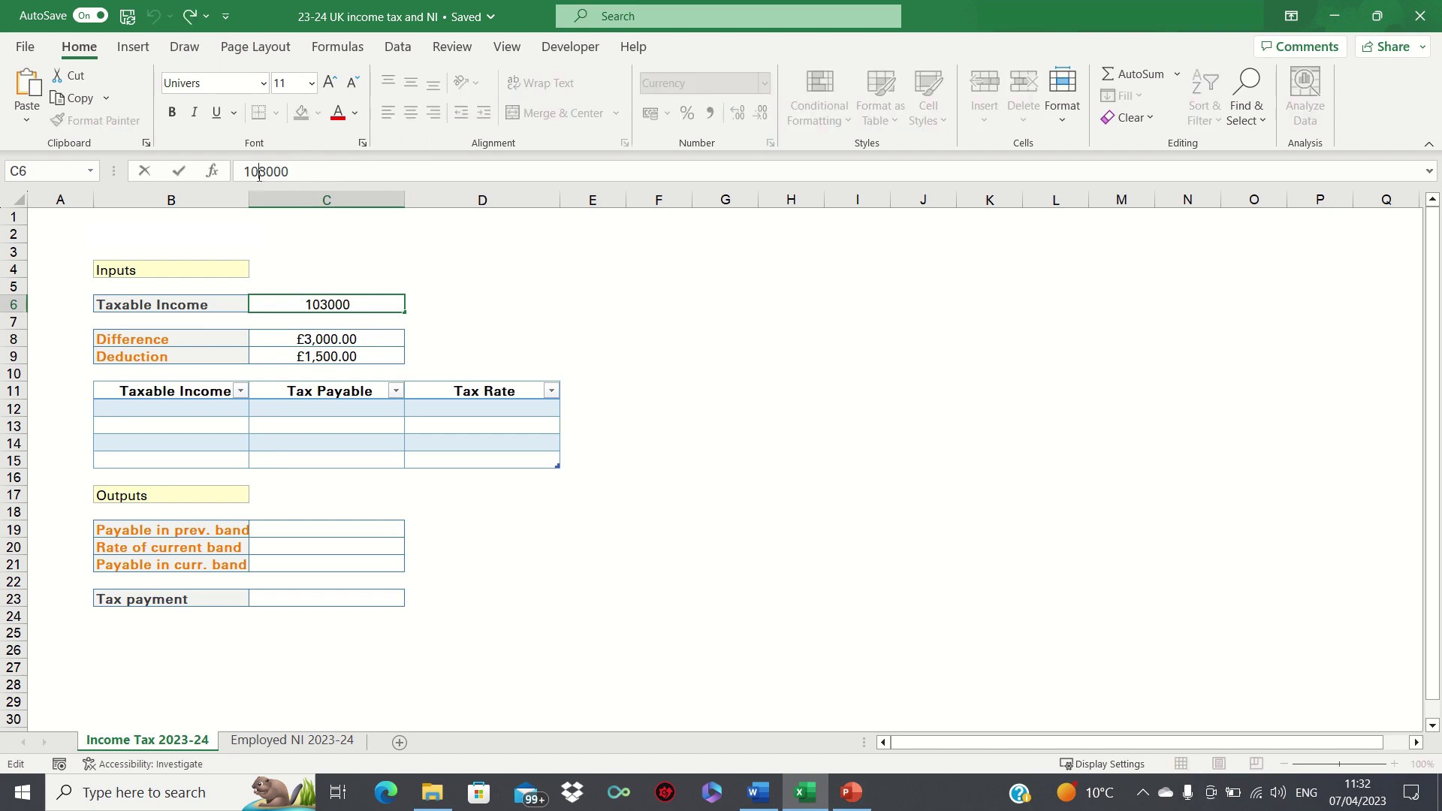
key("BackSpace")
type("3")
key("Return")
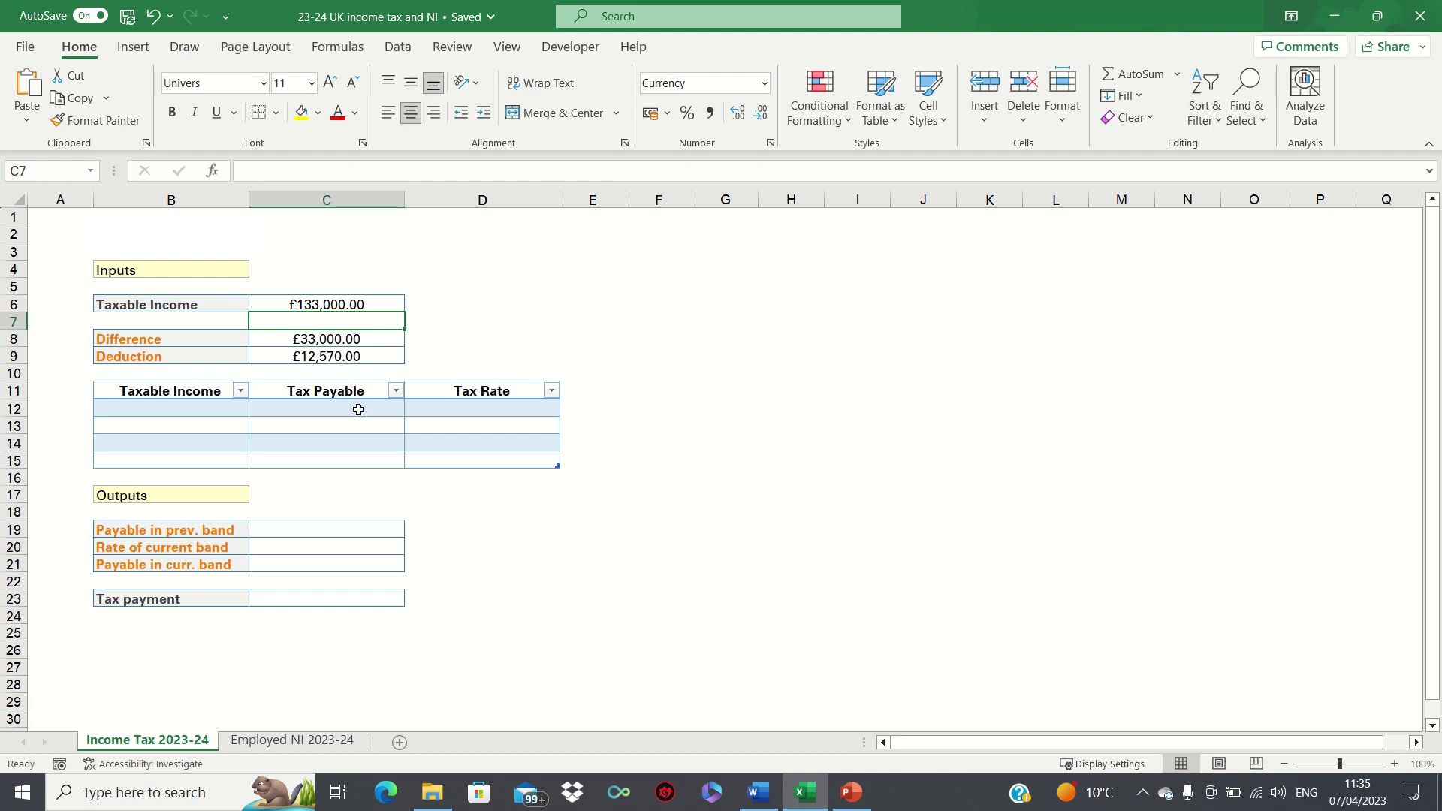
key("Down")
key("Down")
key("Down")
key("Down")
key("Down")
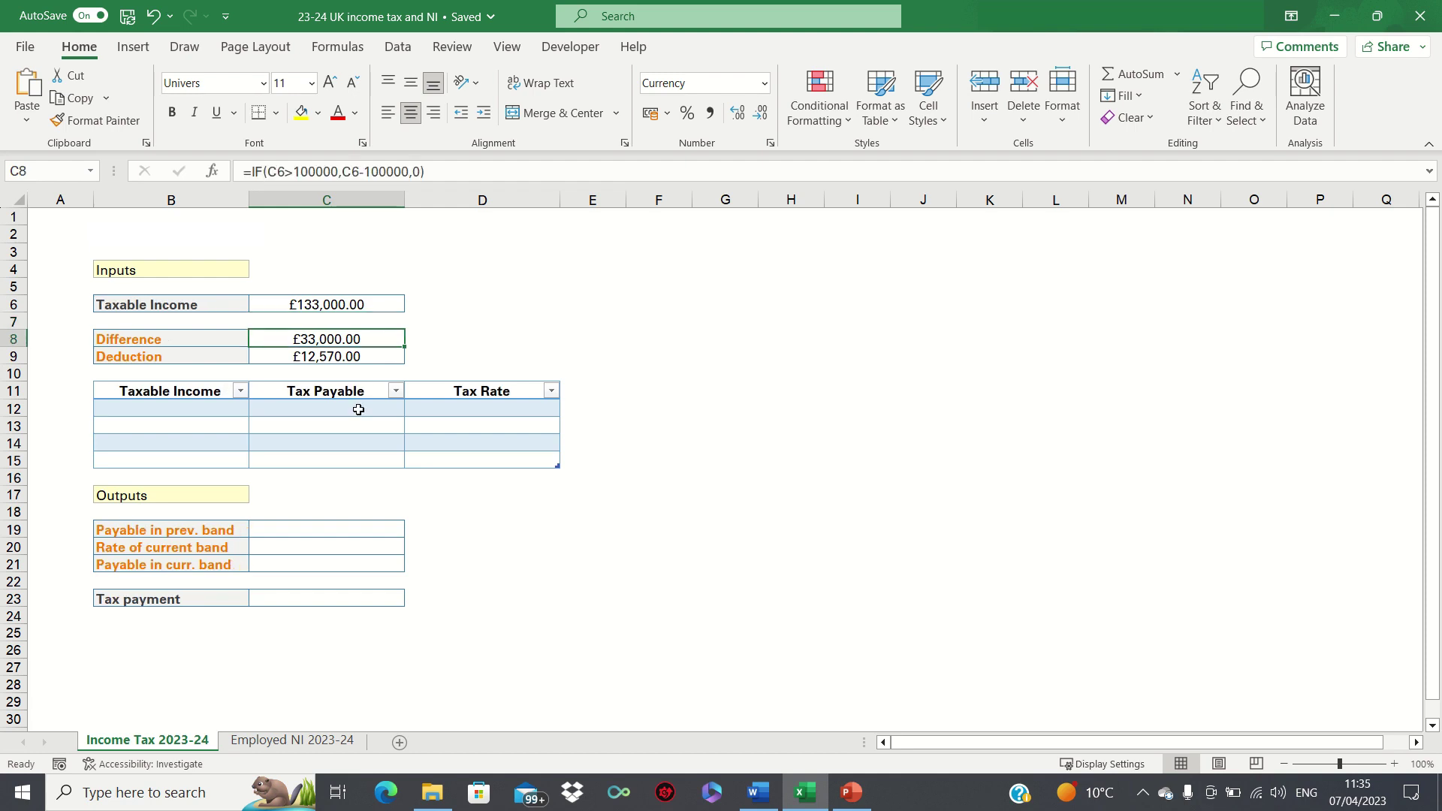
key("Left")
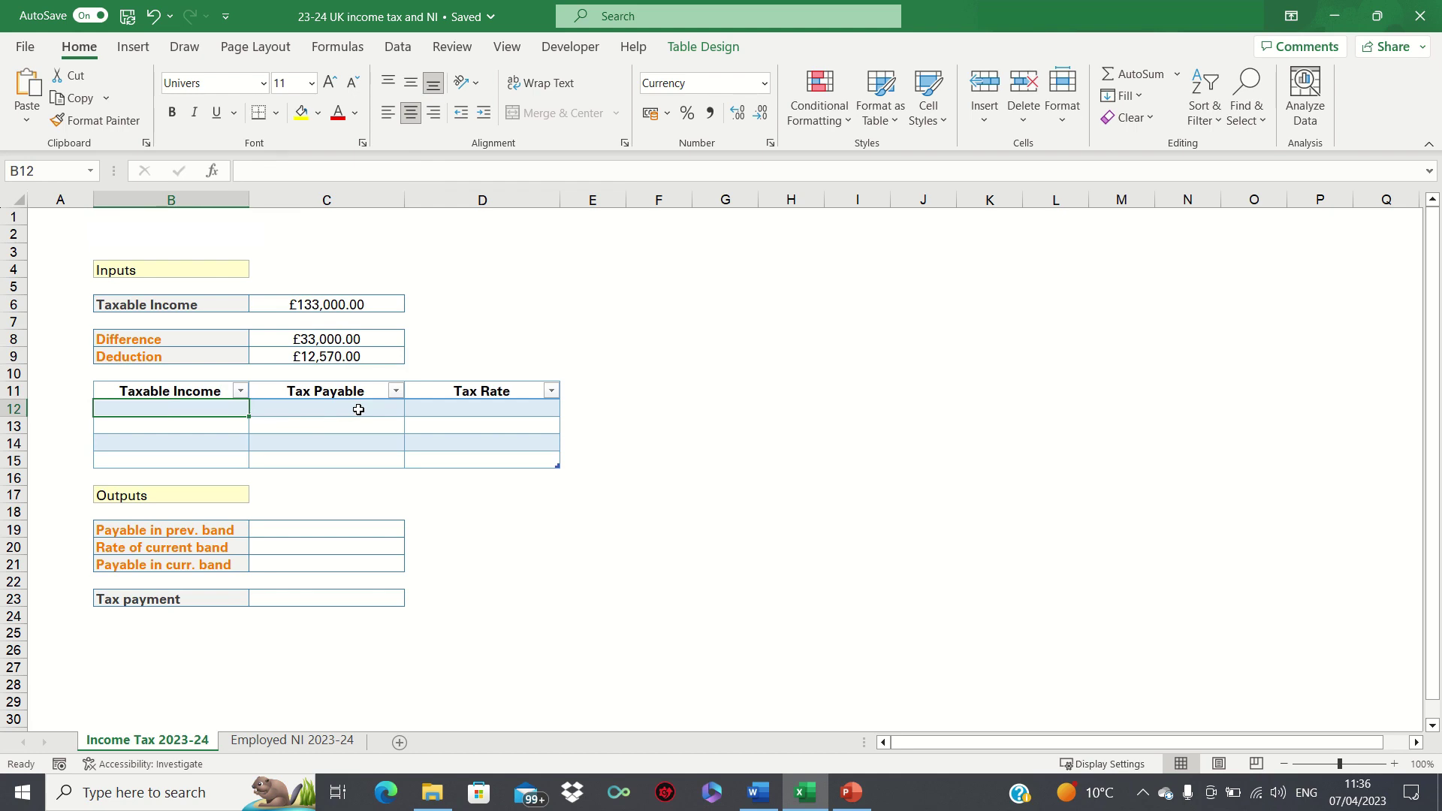
Step: Type band thresholds 0, 12,570, 50,270 and 125,140 into B12:B15
type("0")
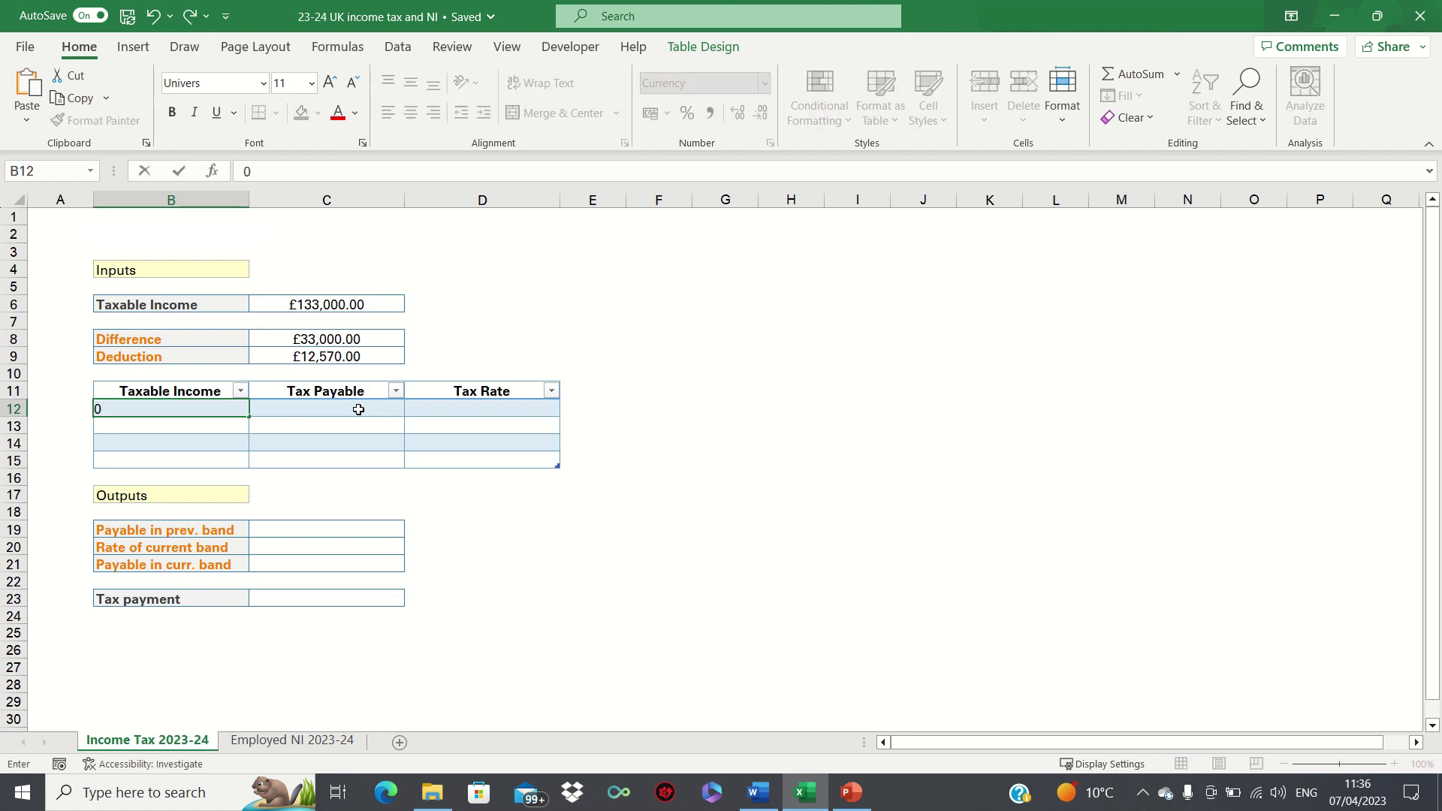
key("Return")
type("12570")
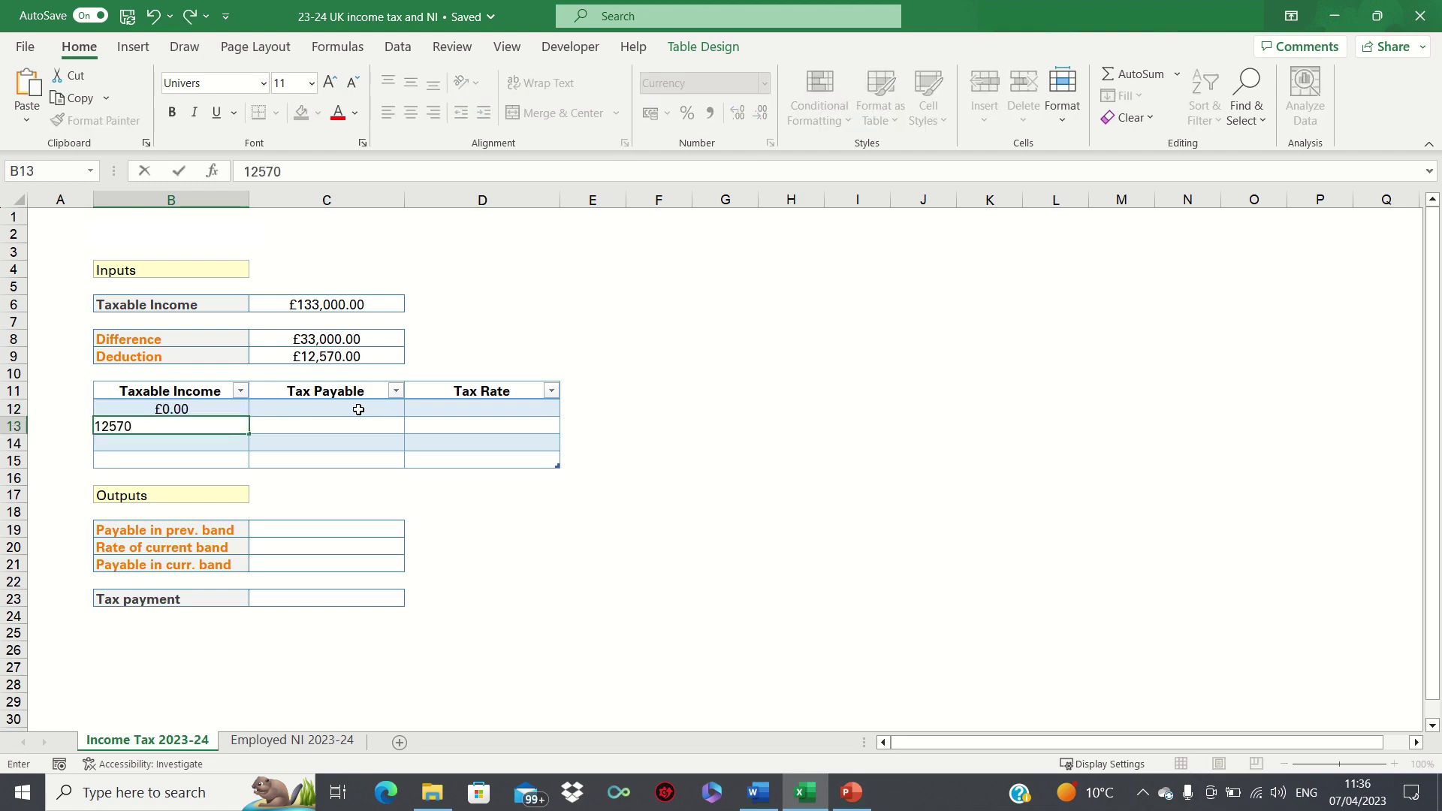
key("Return")
type("50,27")
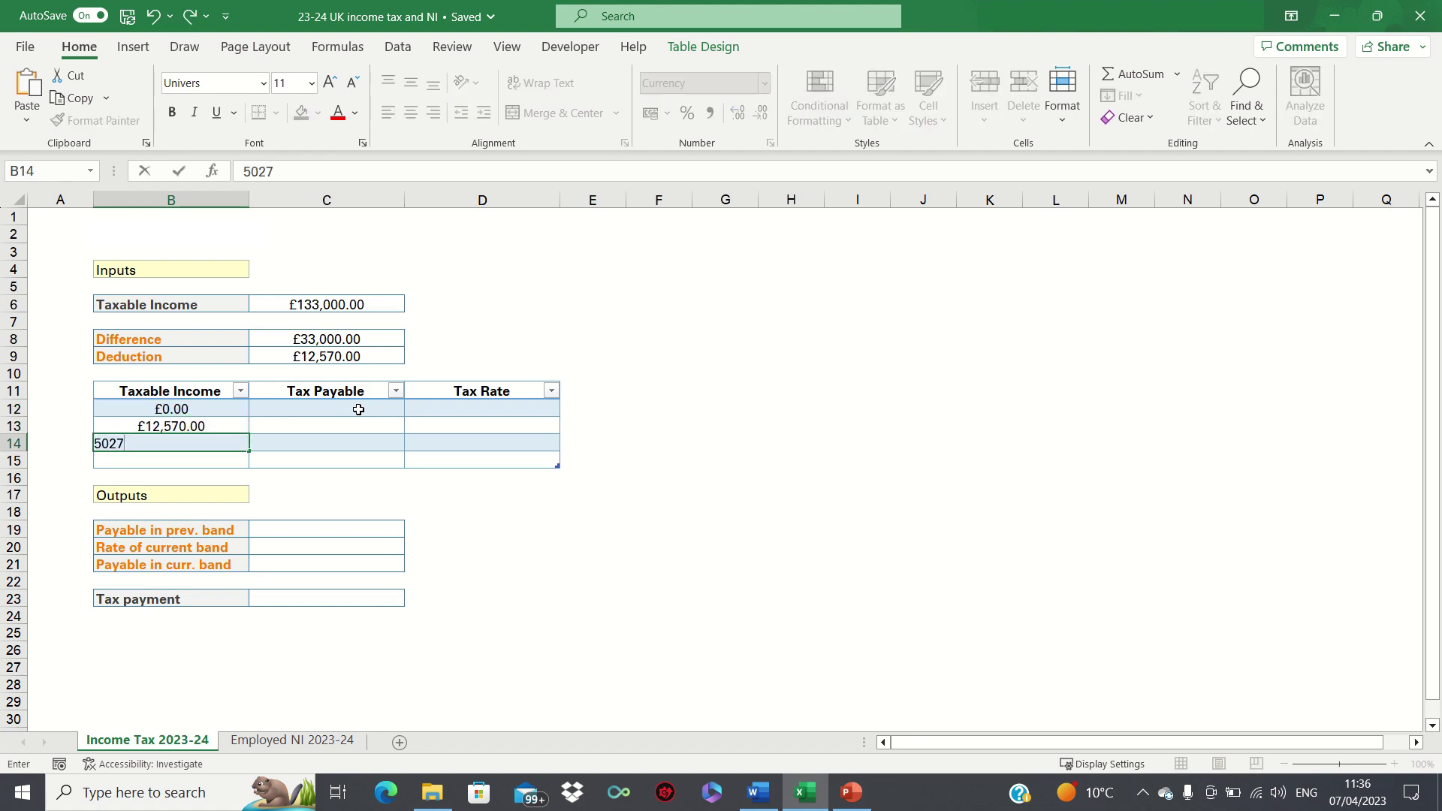
type("0")
key("Return")
type("1")
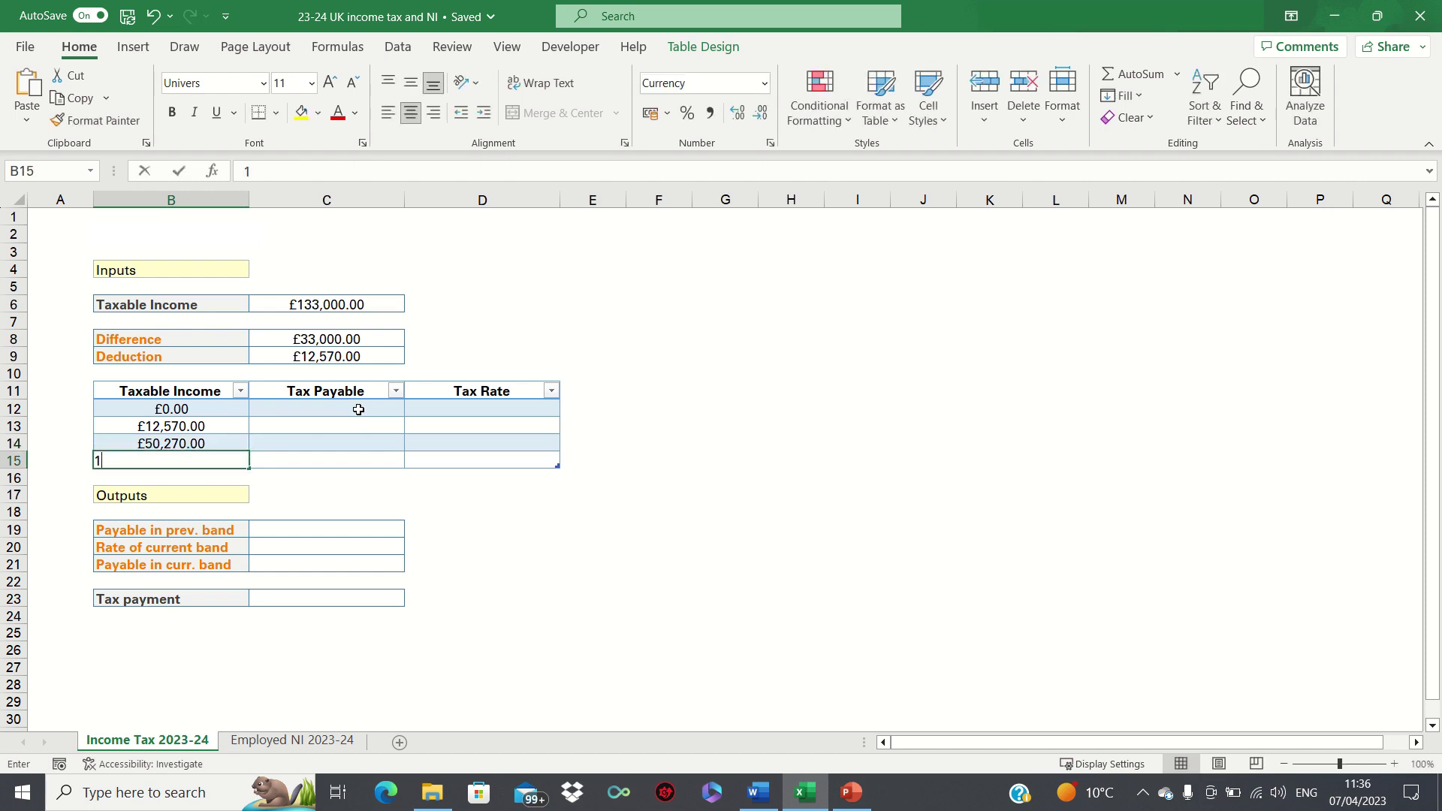
type("25,140")
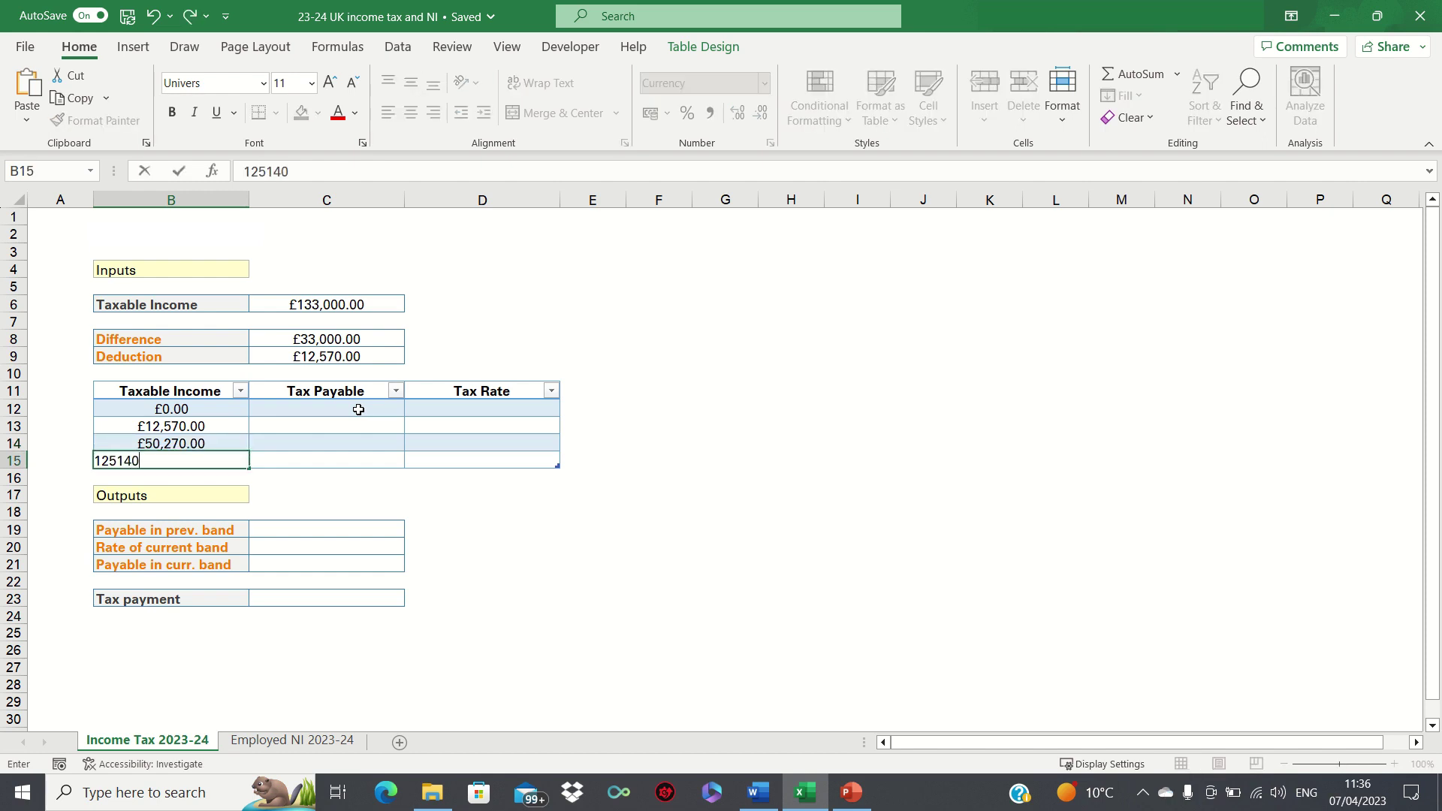
key("Return")
Step: Undo the threshold entries, leaving the Taxable Income column empty
key("Up")
key("Up")
key("Up")
key("ctrl+z")
key("ctrl+z")
key("ctrl+z")
key("ctrl+z")
key("ctrl+z")
key("ctrl+z")
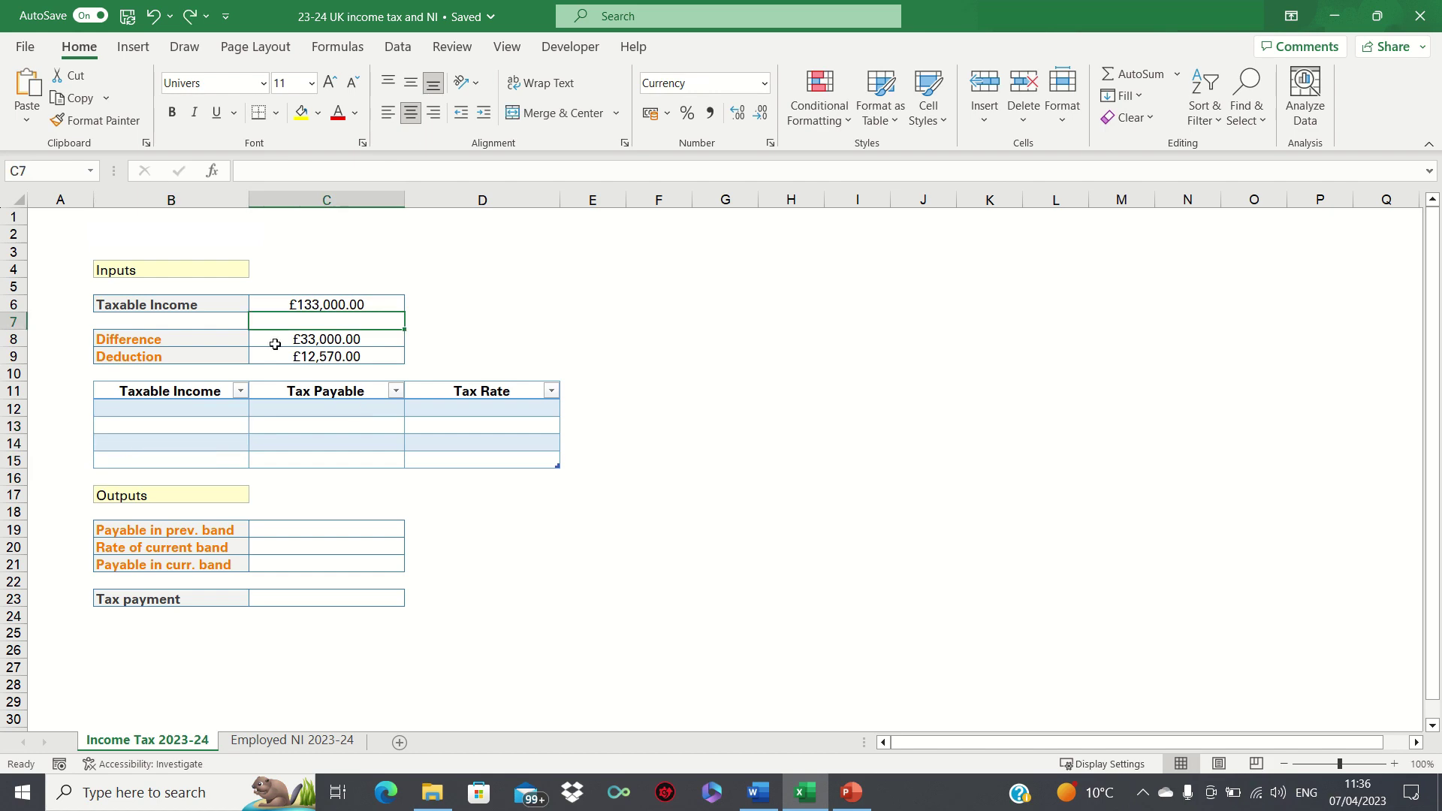
key("Down")
key("Left")
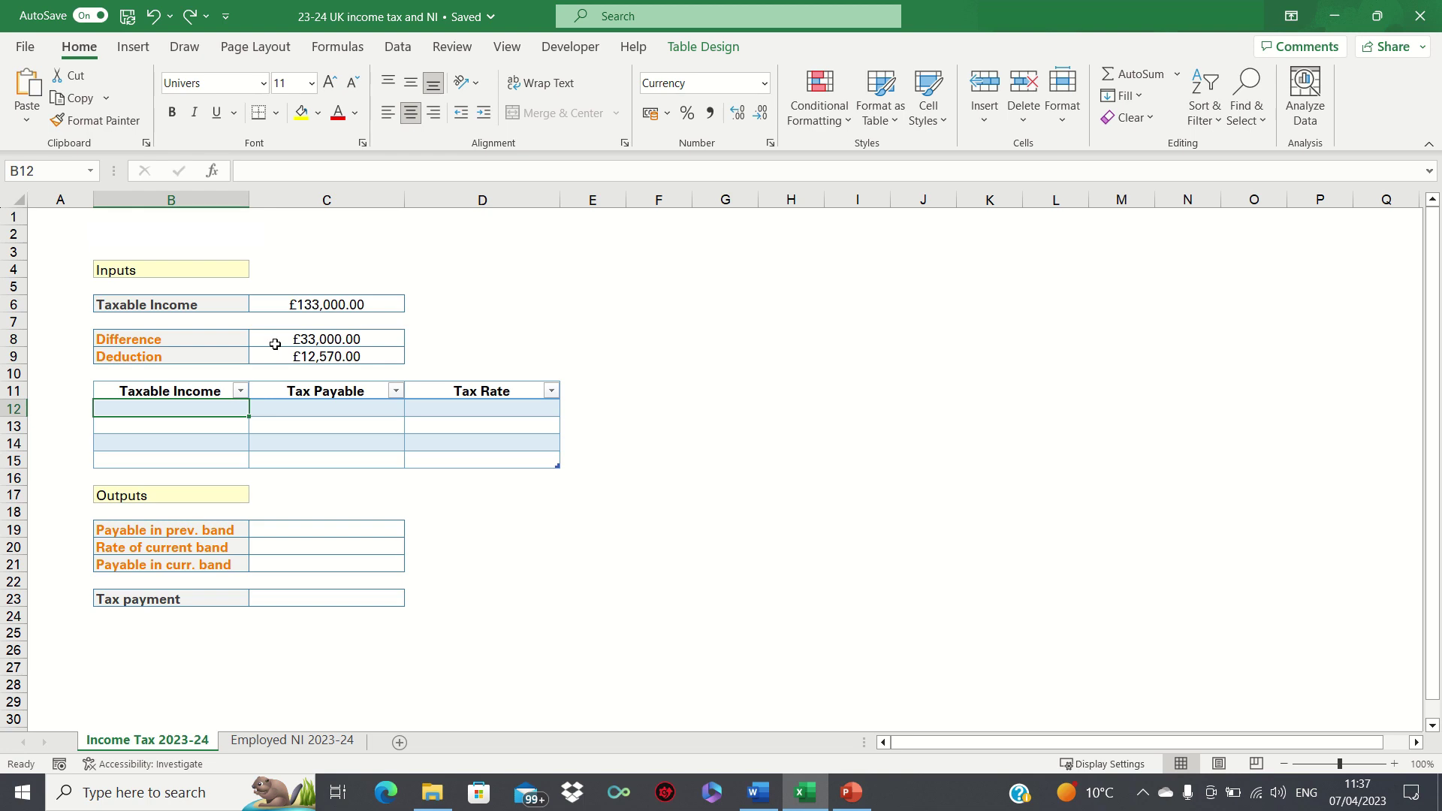
Step: Enter 0 in B12 and =12570-C9 in B13
type("0")
key("Return")
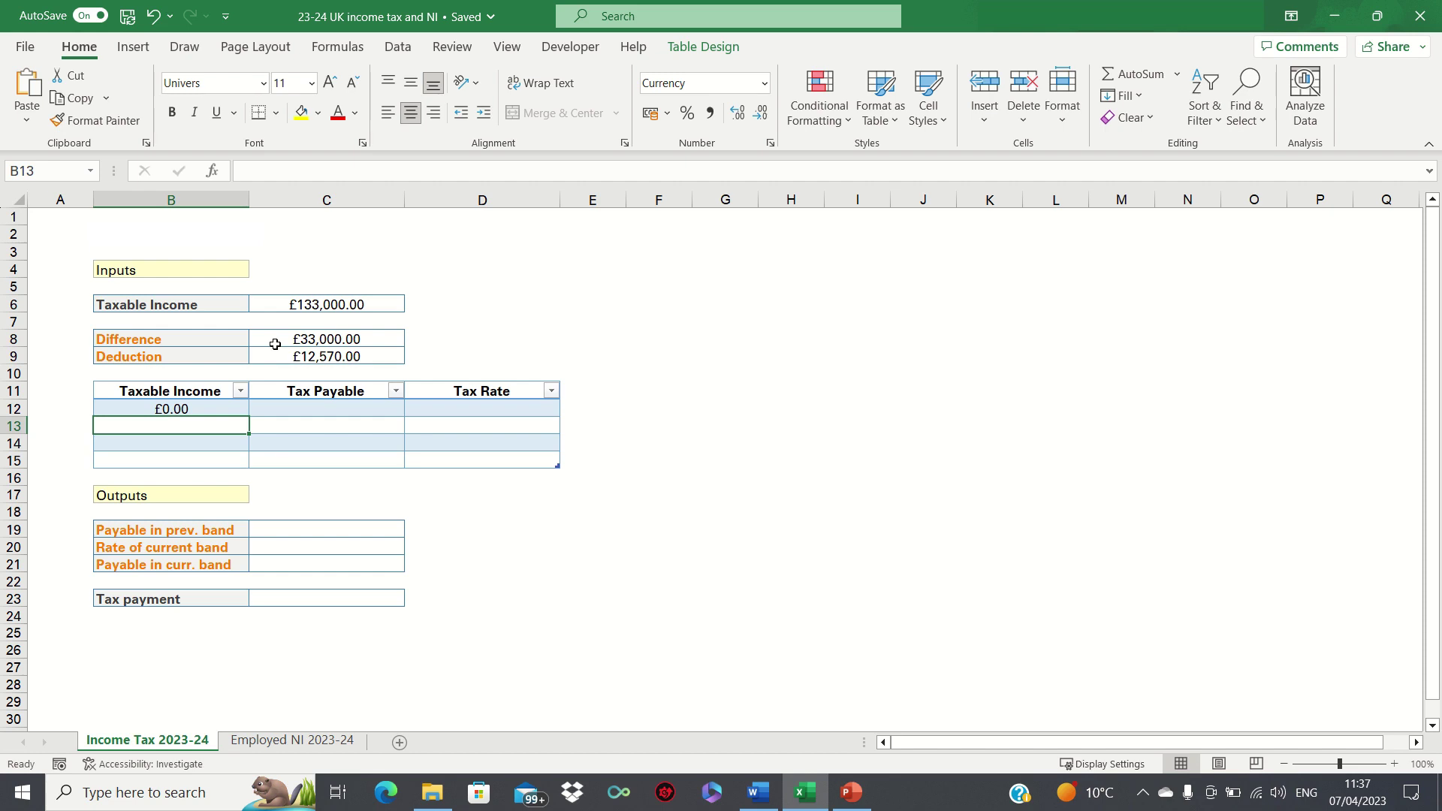
type("=")
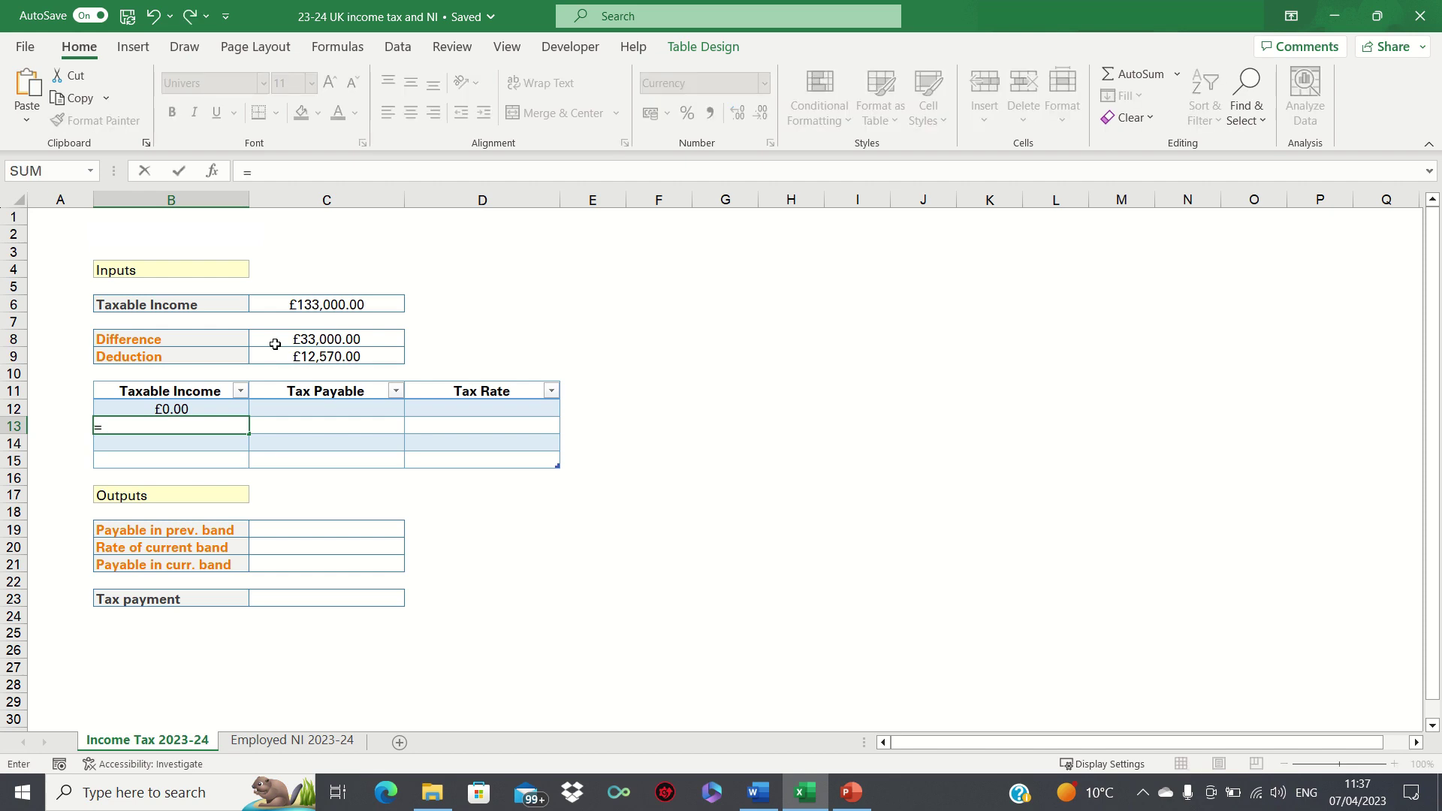
type("12570-")
key("Up")
key("Up")
key("Up")
key("Up")
key("Right")
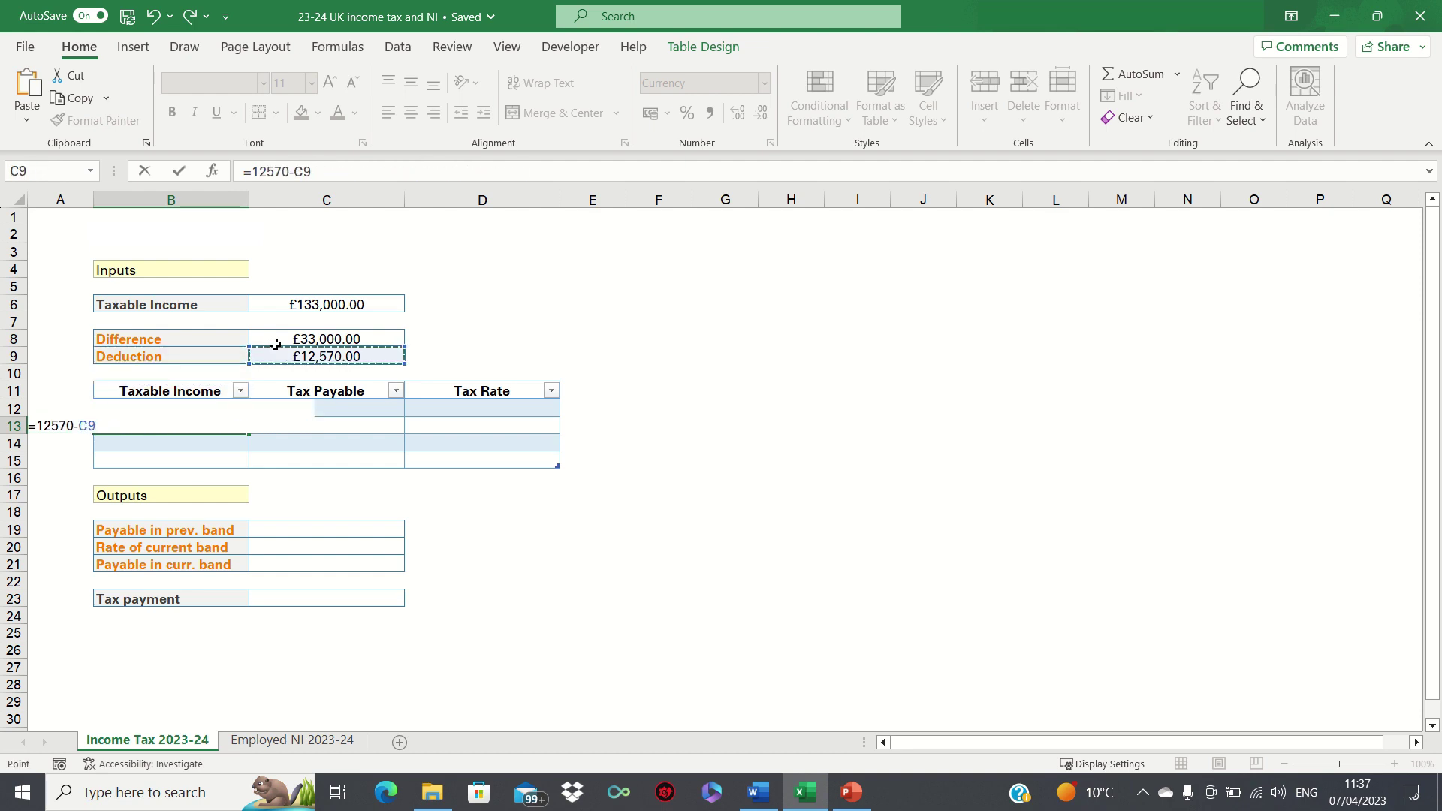
key("Return")
Step: Enter =50270-C9 in B14 and 125,140 in B15
type("=")
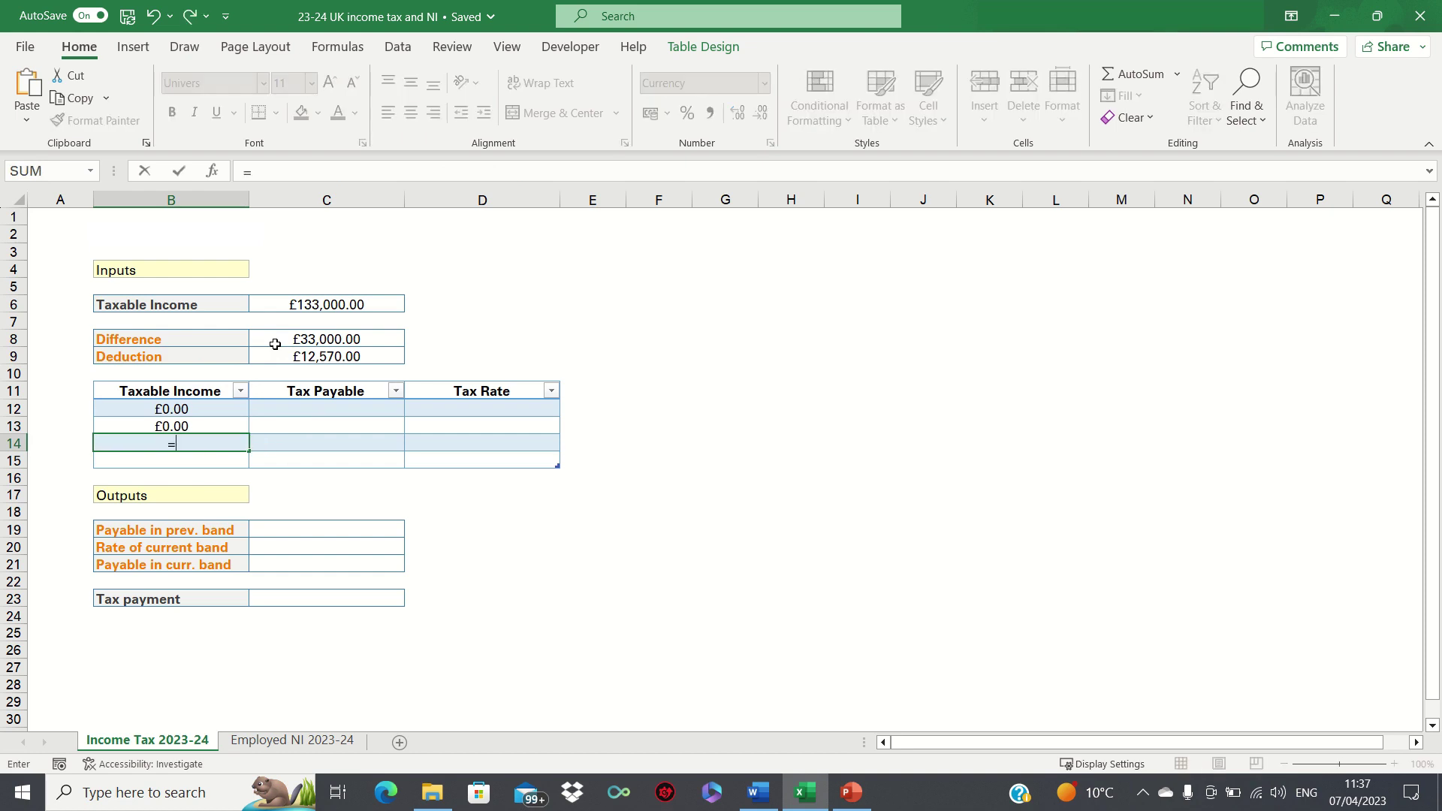
type("50270-")
key("Up")
key("Up")
key("Up")
key("Up")
key("Up")
key("Up")
key("Down")
key("Right")
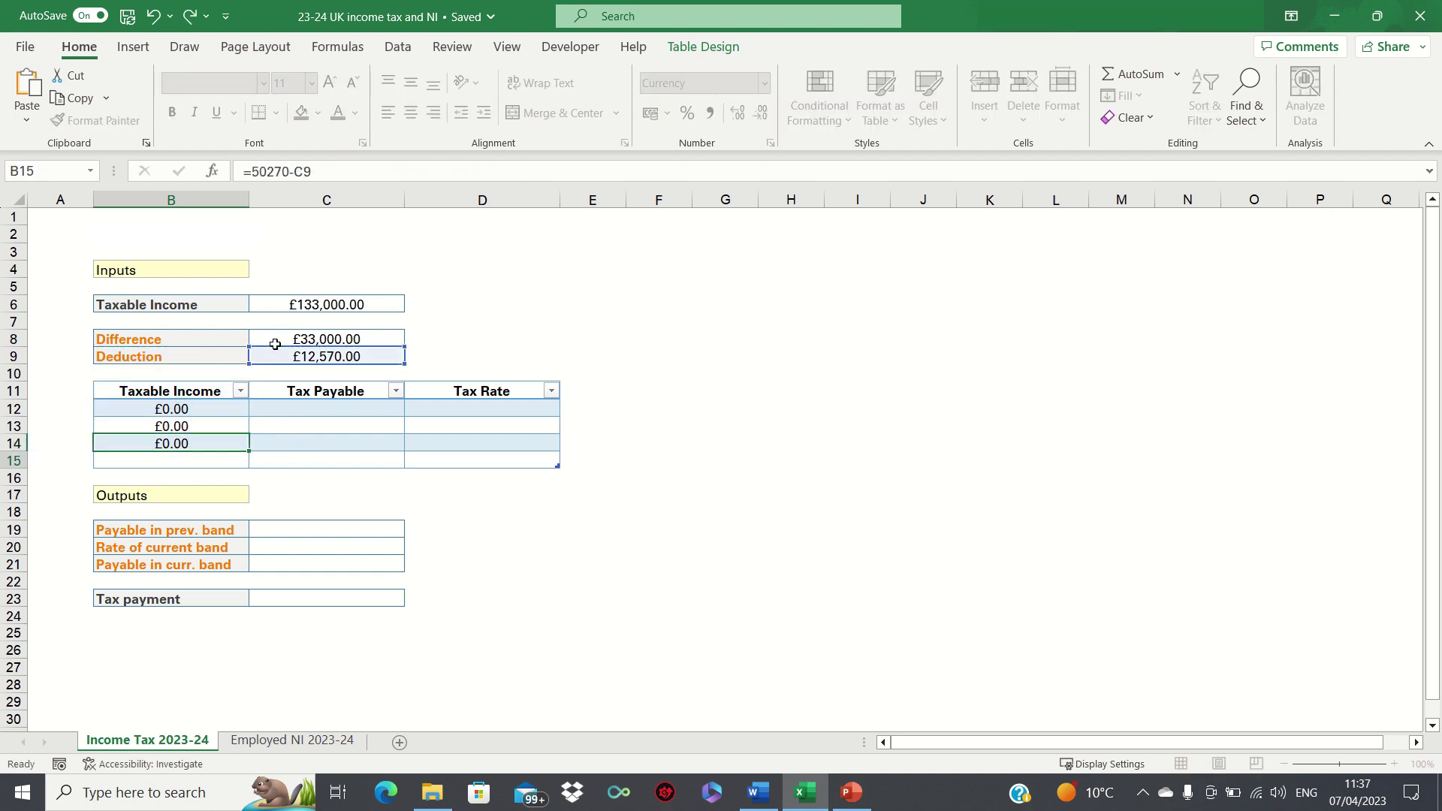
key("Return")
type("12")
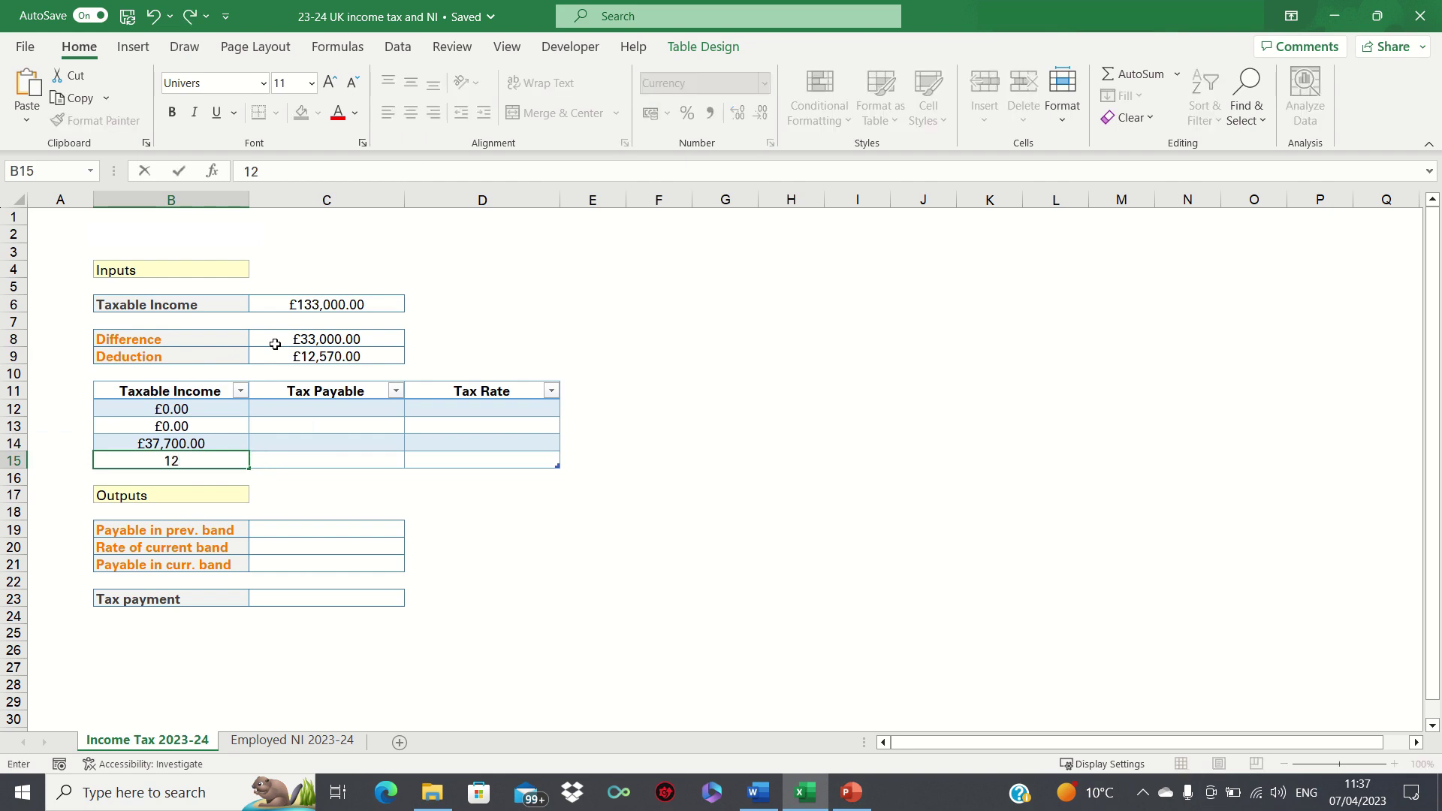
type("5,140")
key("Tab")
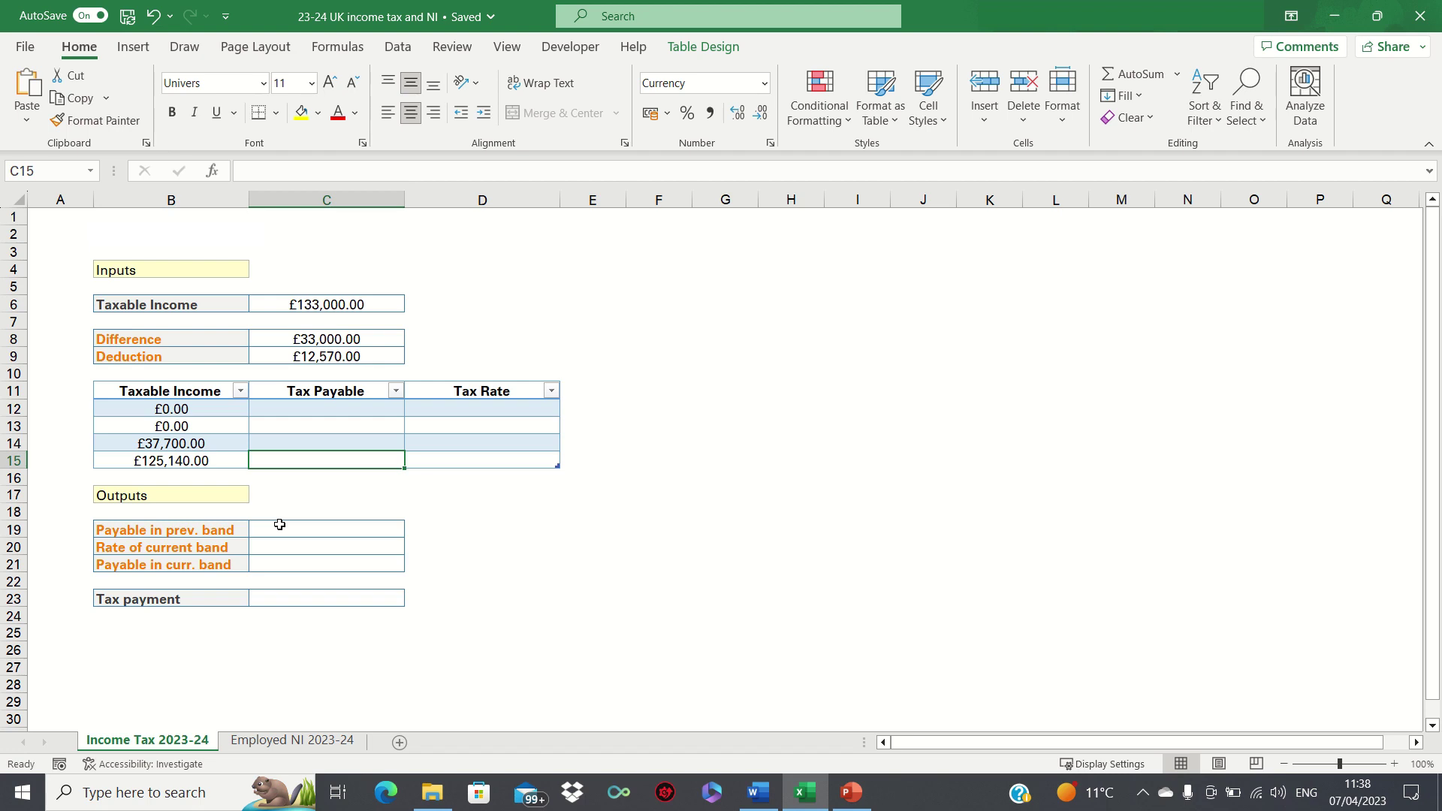
key("Left")
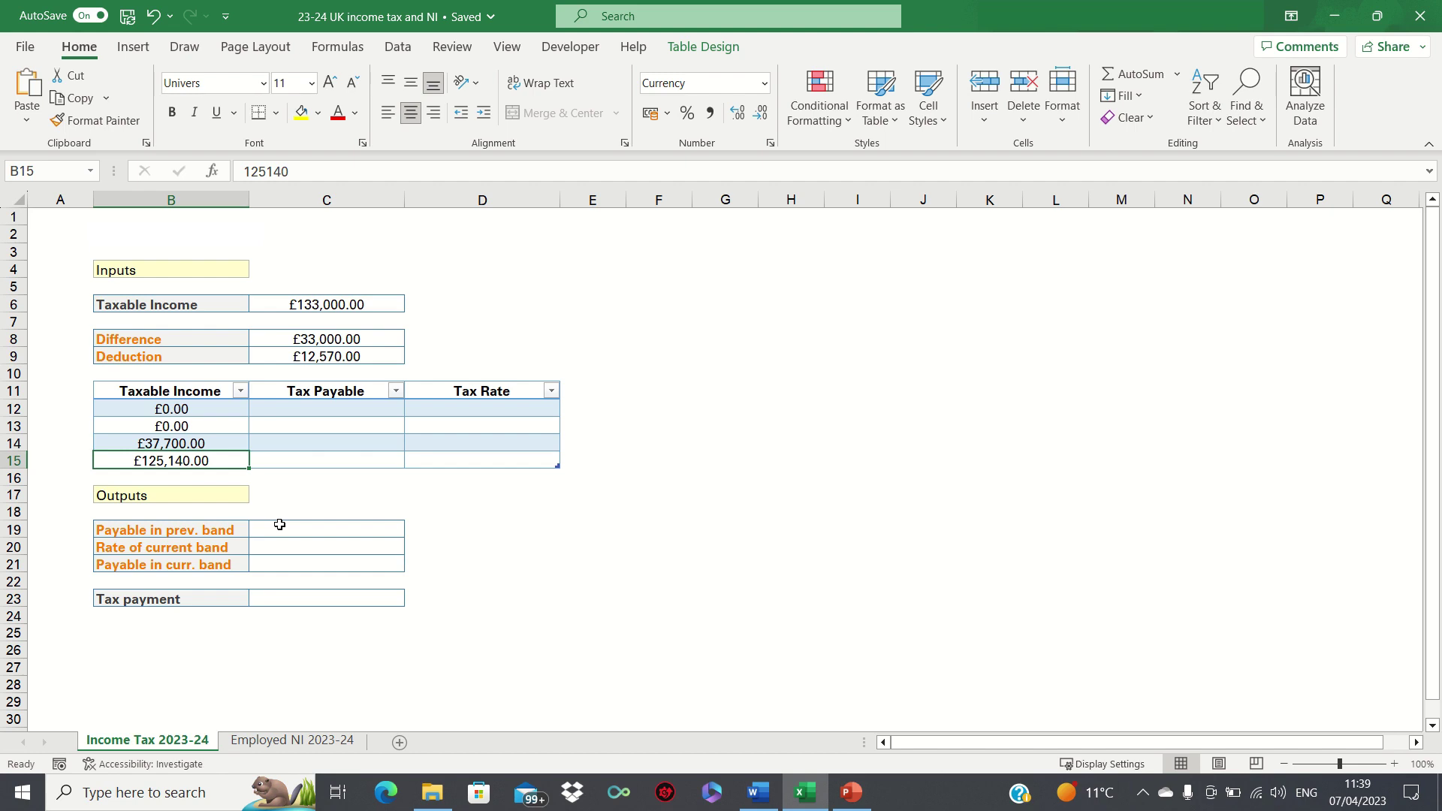
Step: Set taxable income in C6 to 90000
left_click(330, 305)
type("90000")
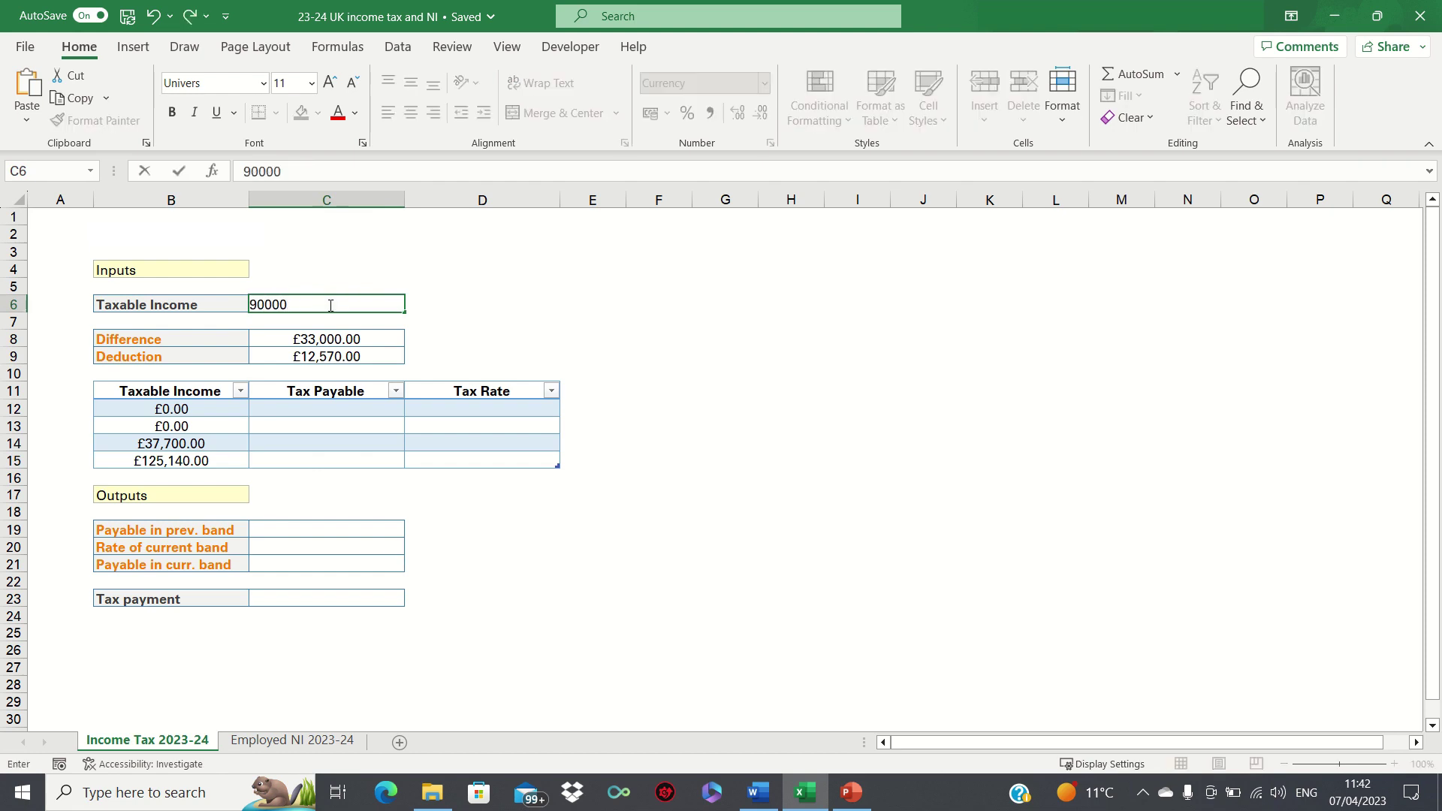
key("Return")
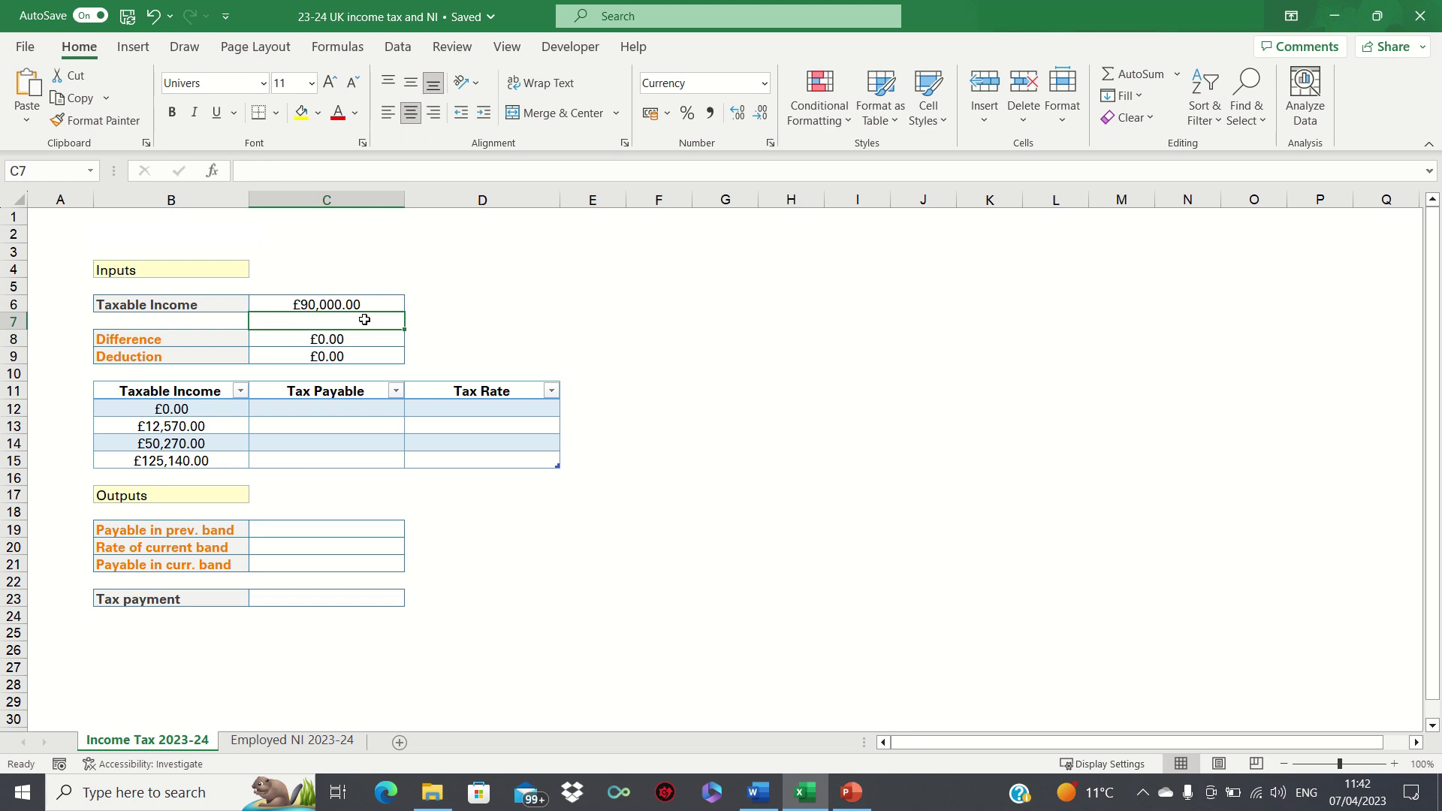
Step: Fill the Tax Rate column D12:D15 with 0, 20, 40 and 45 percent
left_click(424, 407)
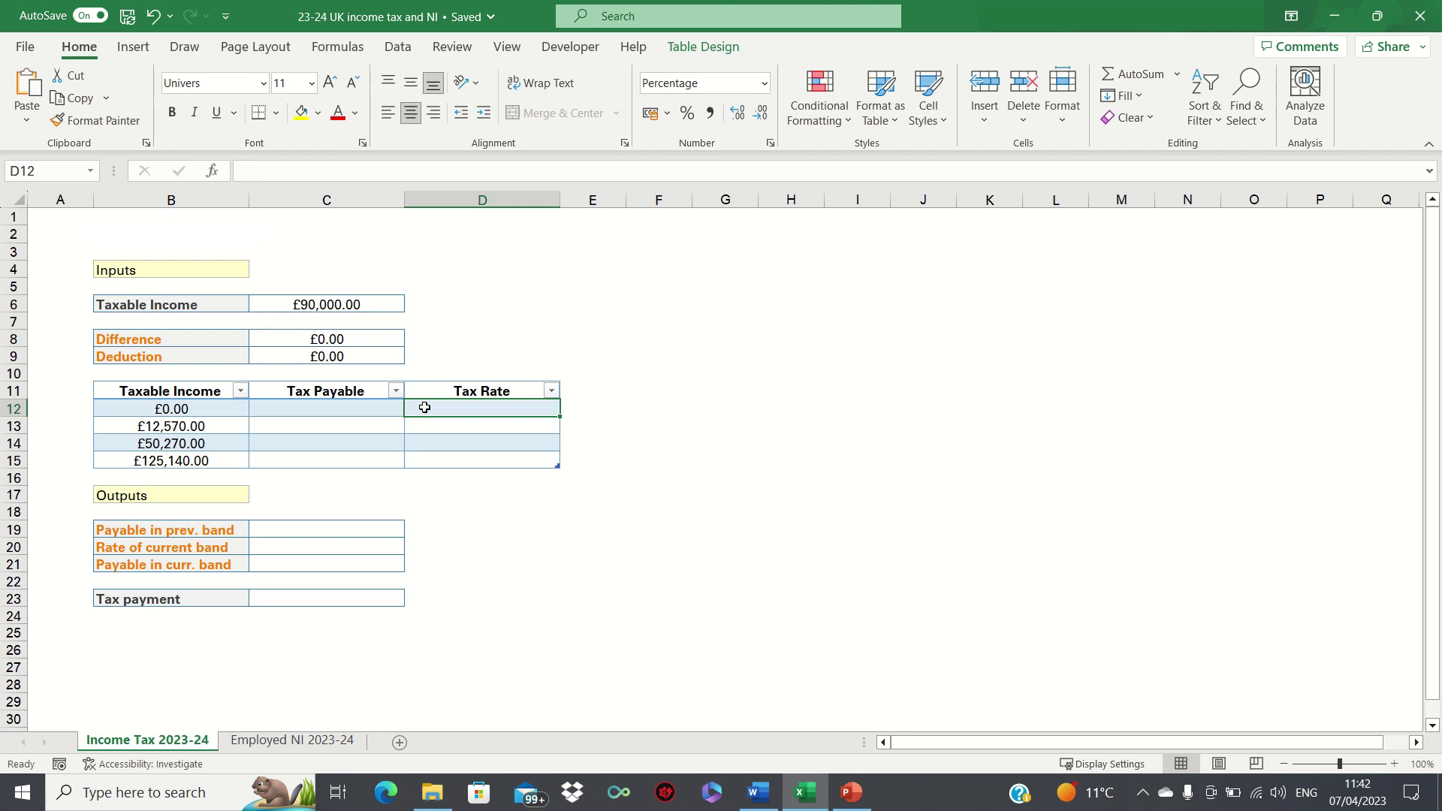
type("0")
key("Return")
type("20")
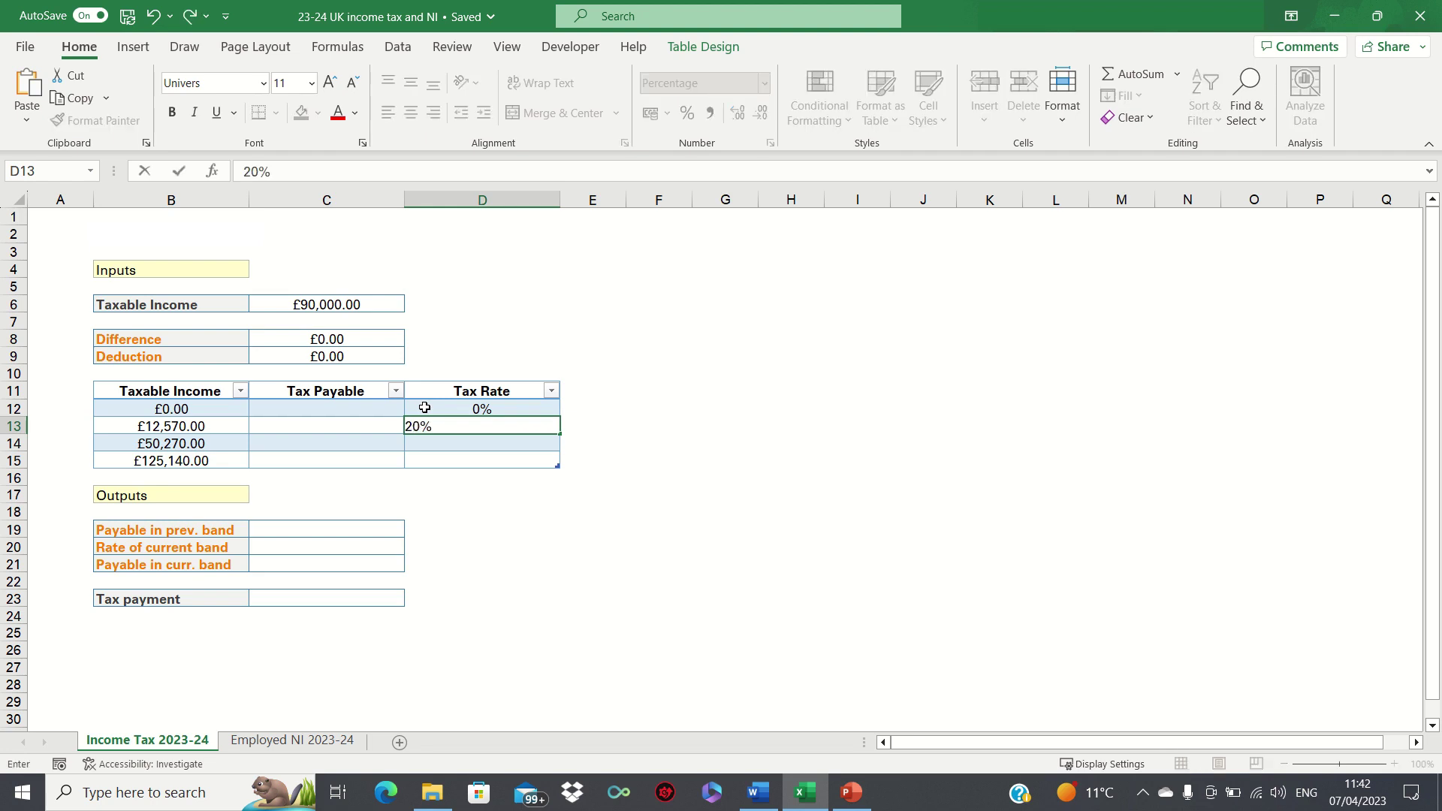
key("Return")
type("40")
key("Return")
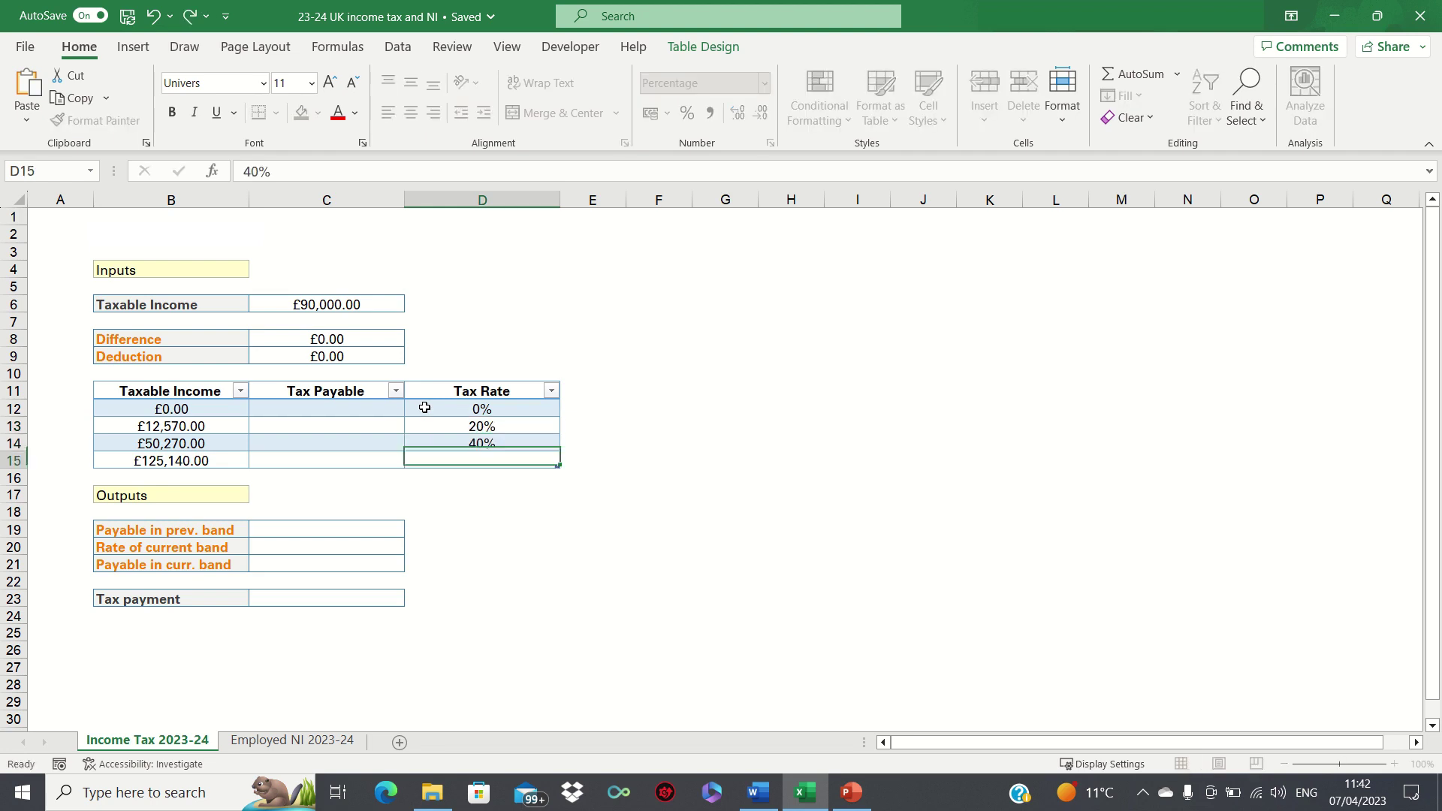
type("45")
key("Return")
key("Return")
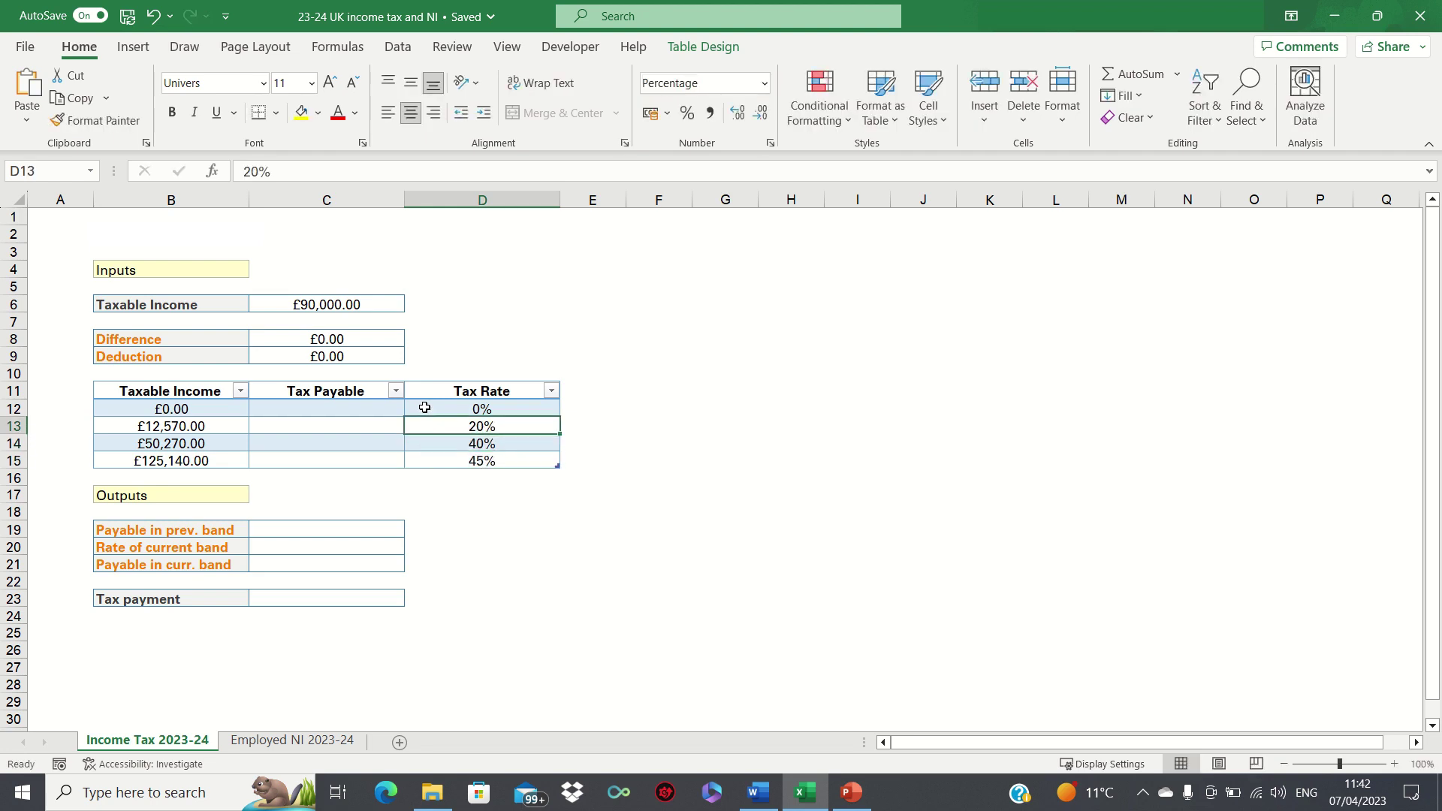
left_click(424, 407)
key("Left")
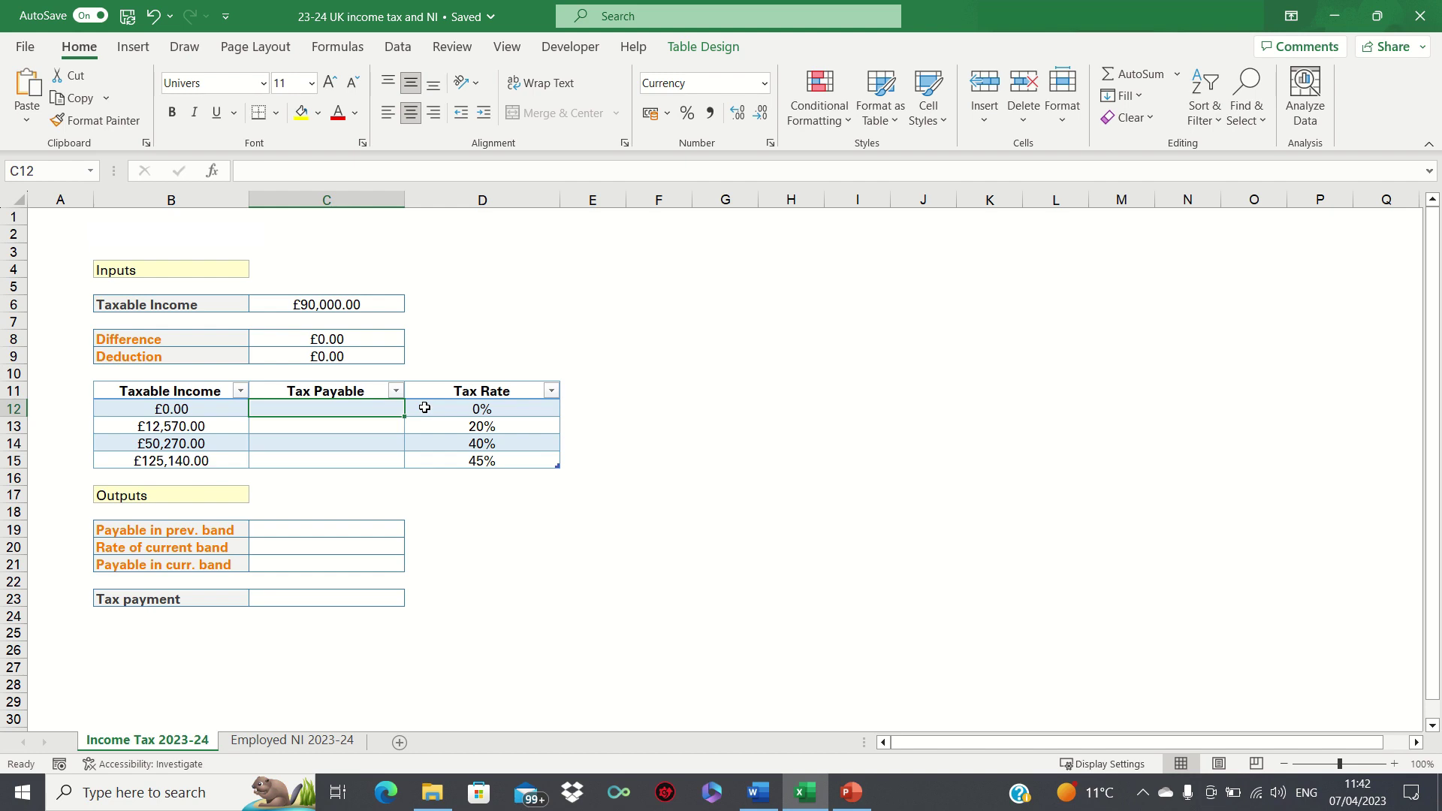
Step: Enter £0.00 tax payable for the first two bands in C12 and C13
type("0")
key("Return")
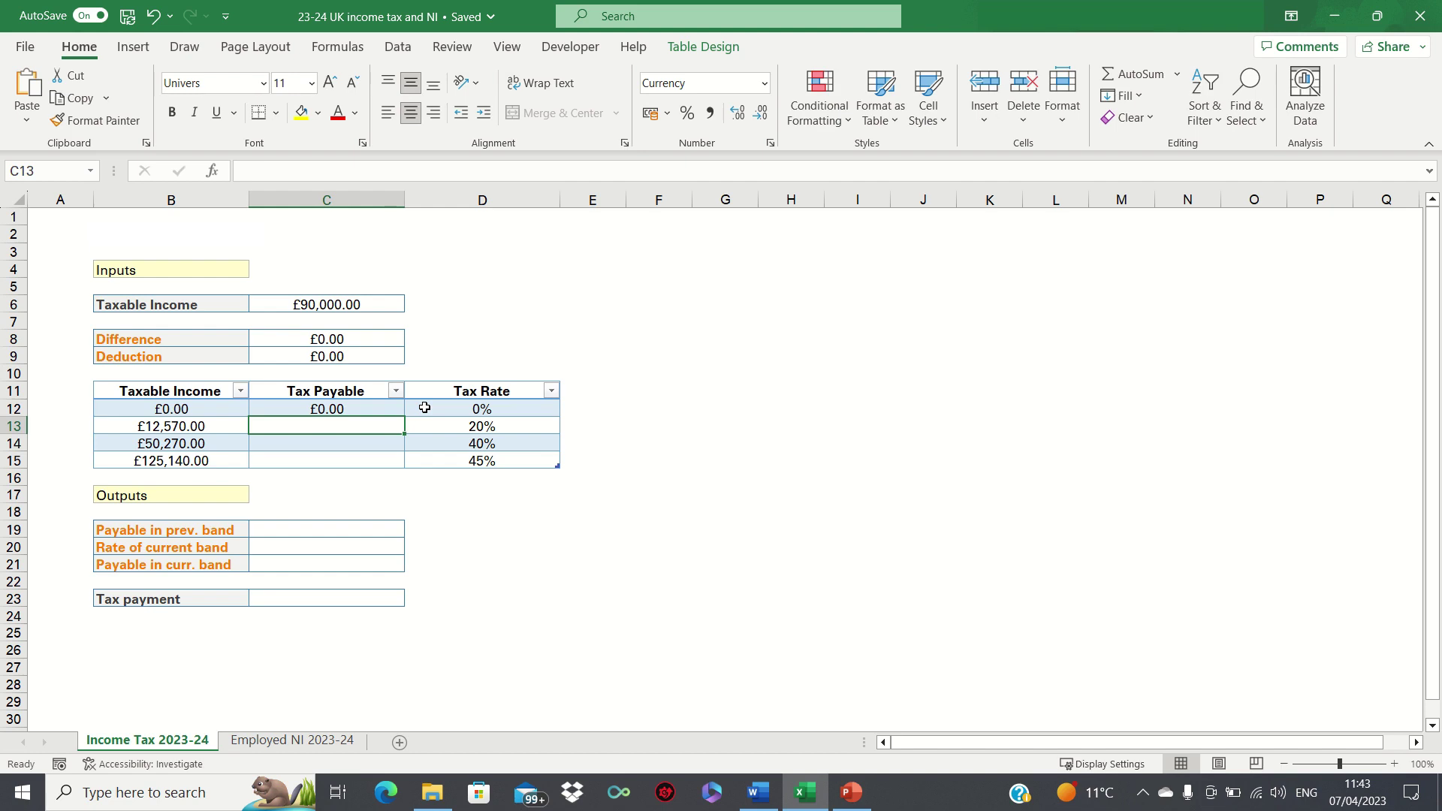
type("0")
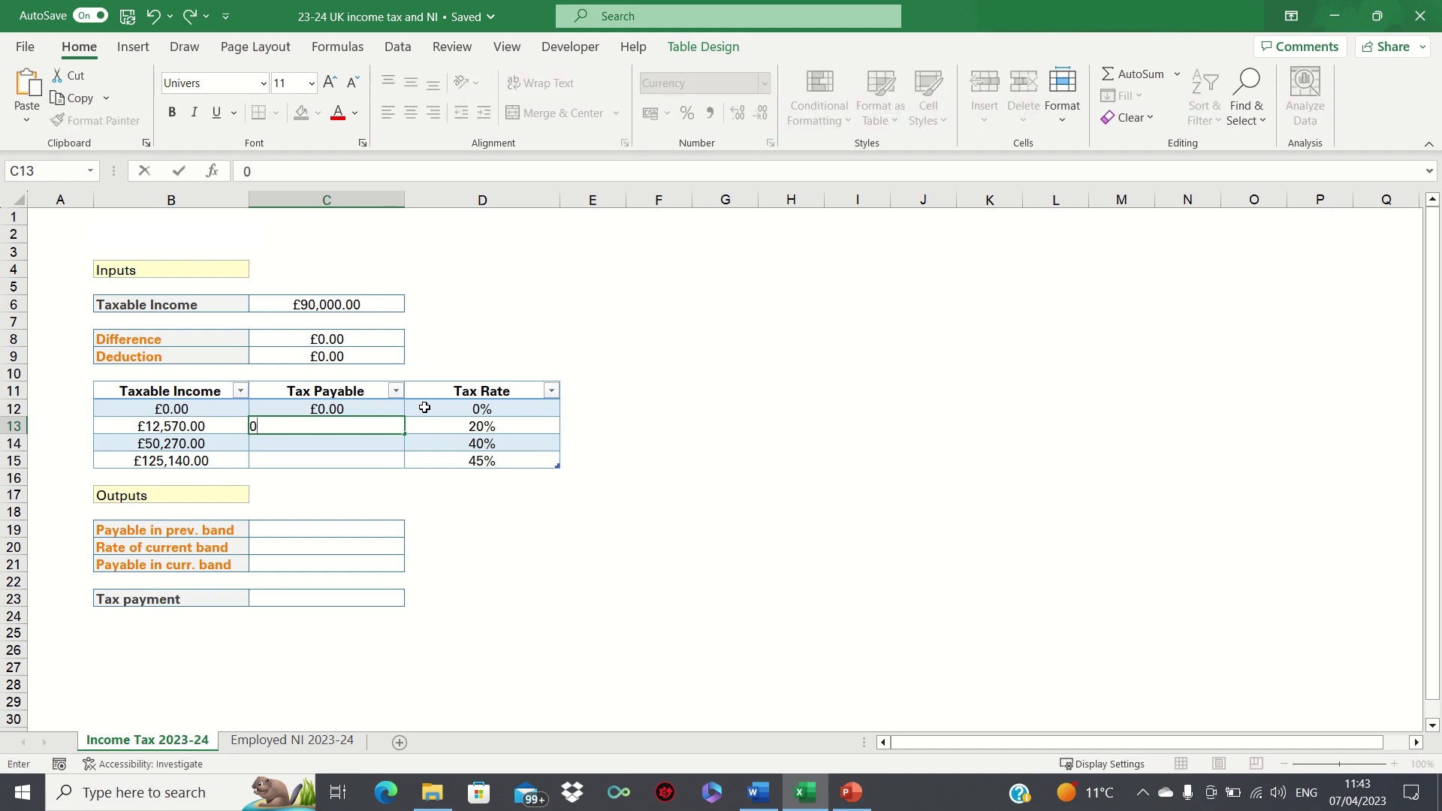
key("Return")
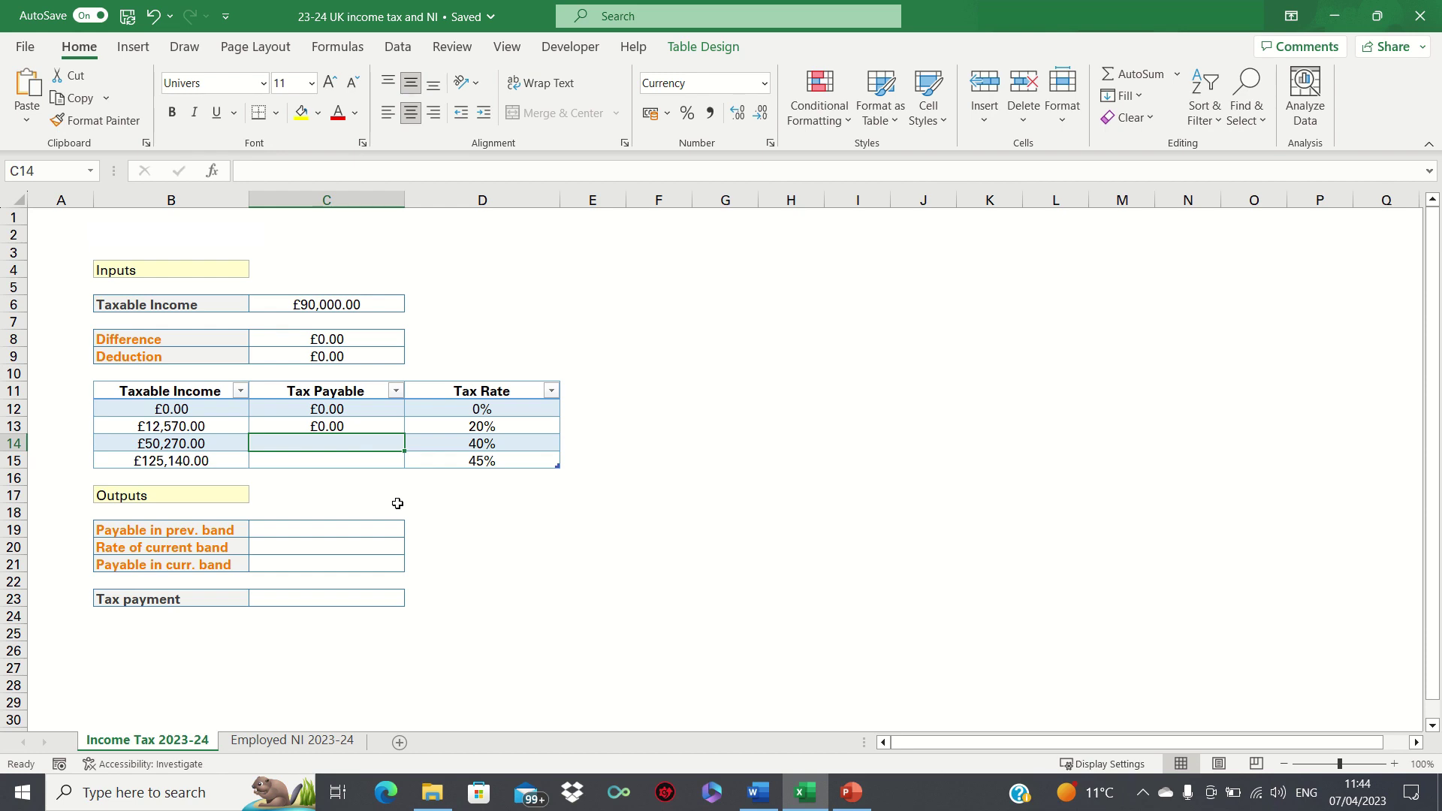
Step: Enter =C13+([@[Taxable Income]]-B13)*D13 in C14, giving £7,540.00
type("=")
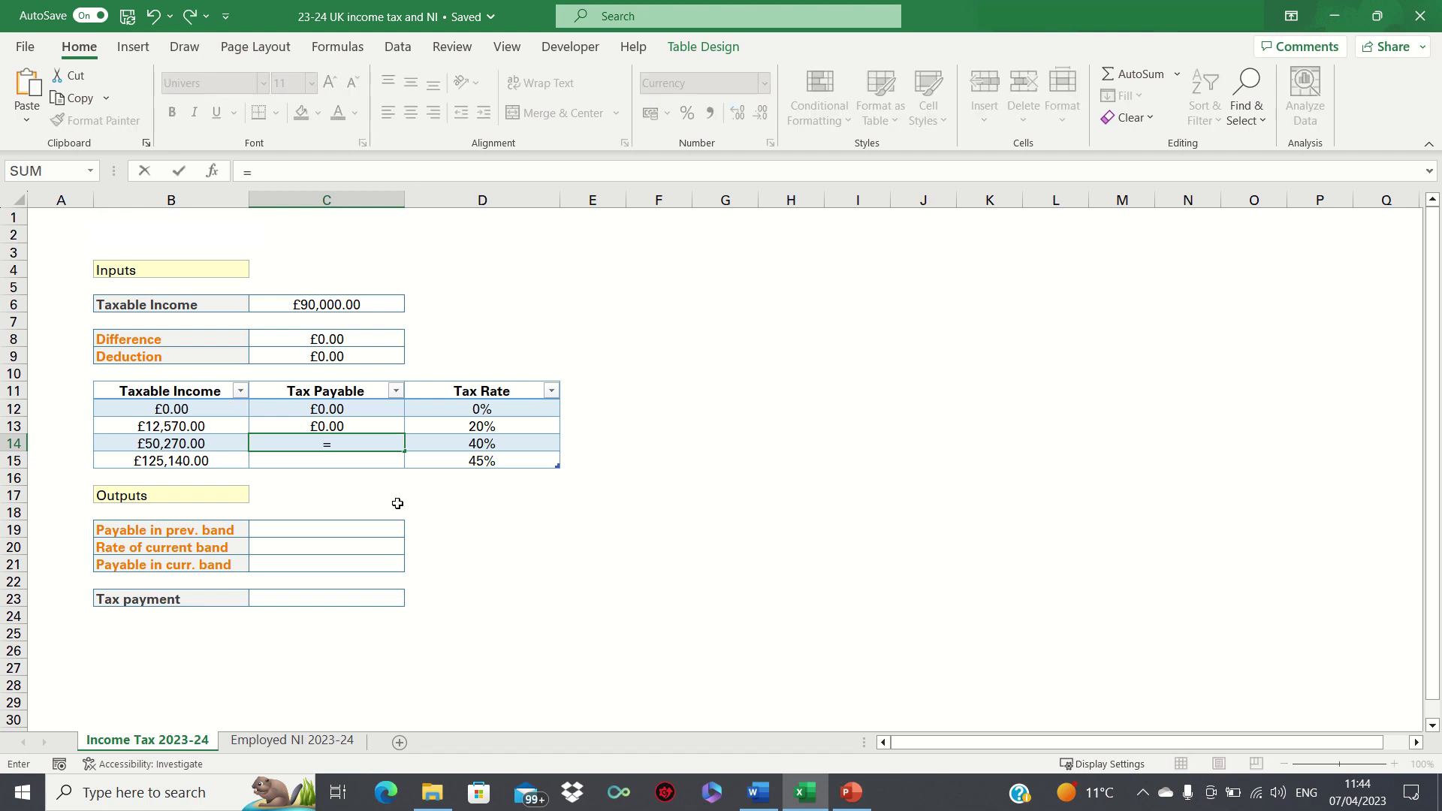
key("Up")
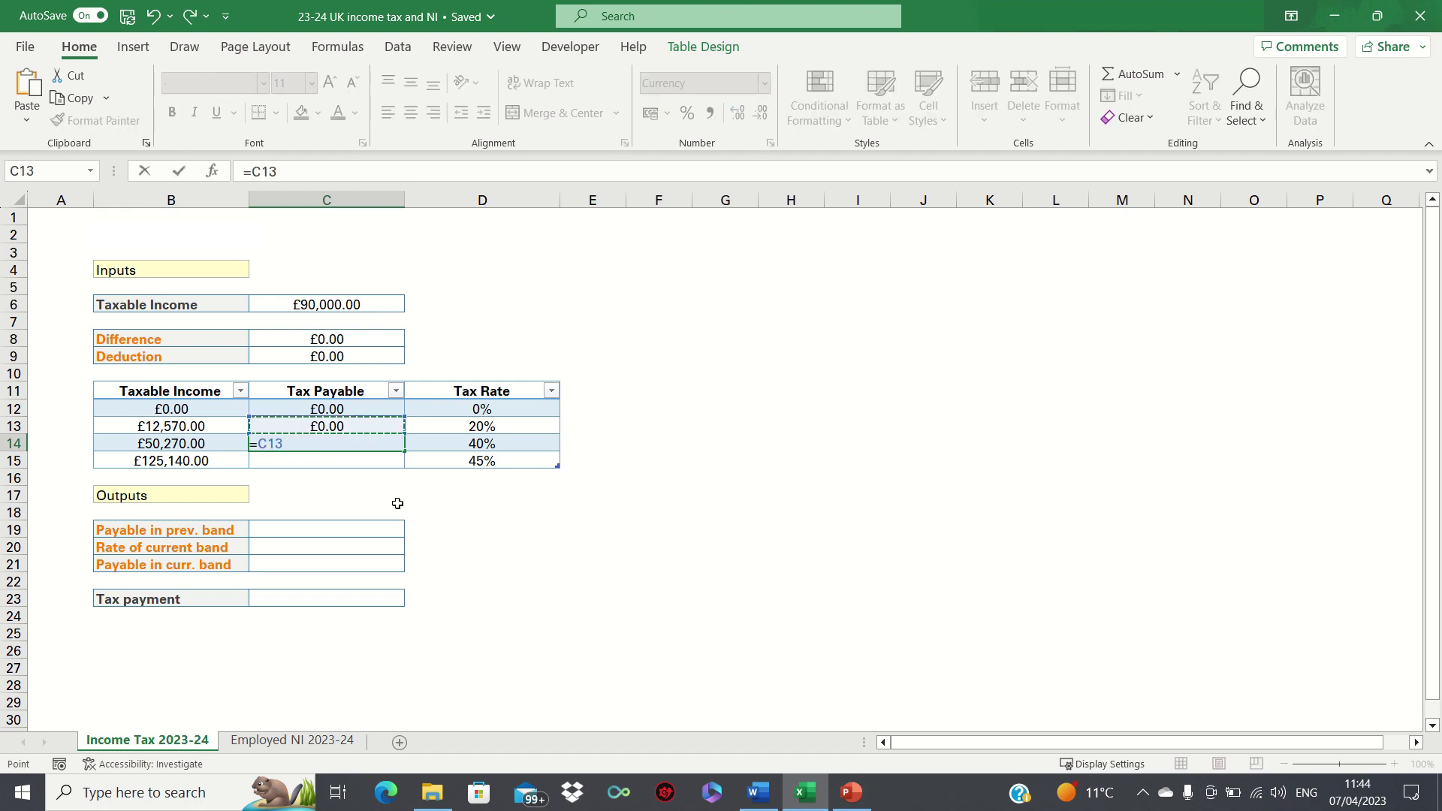
type("+")
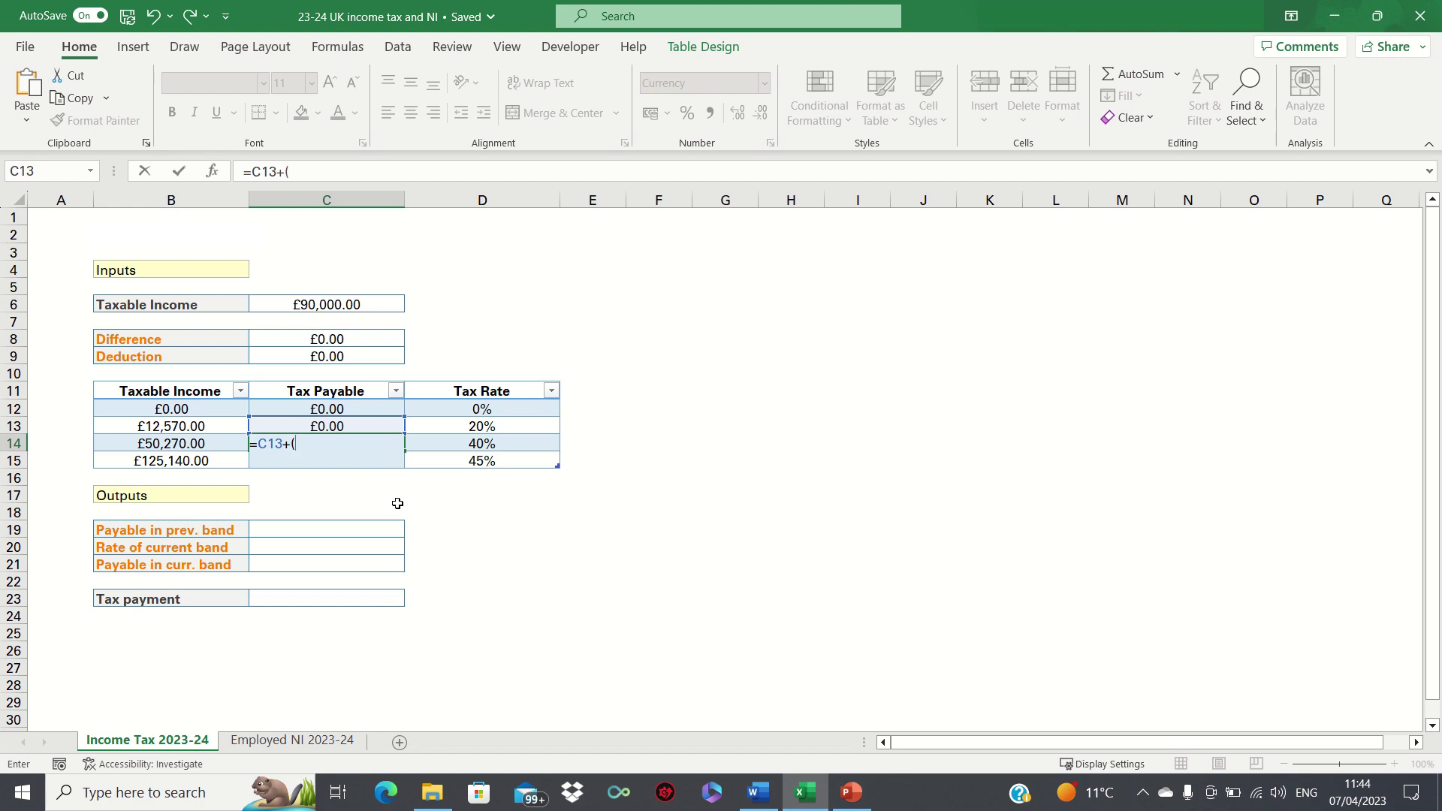
type("(")
key("Left")
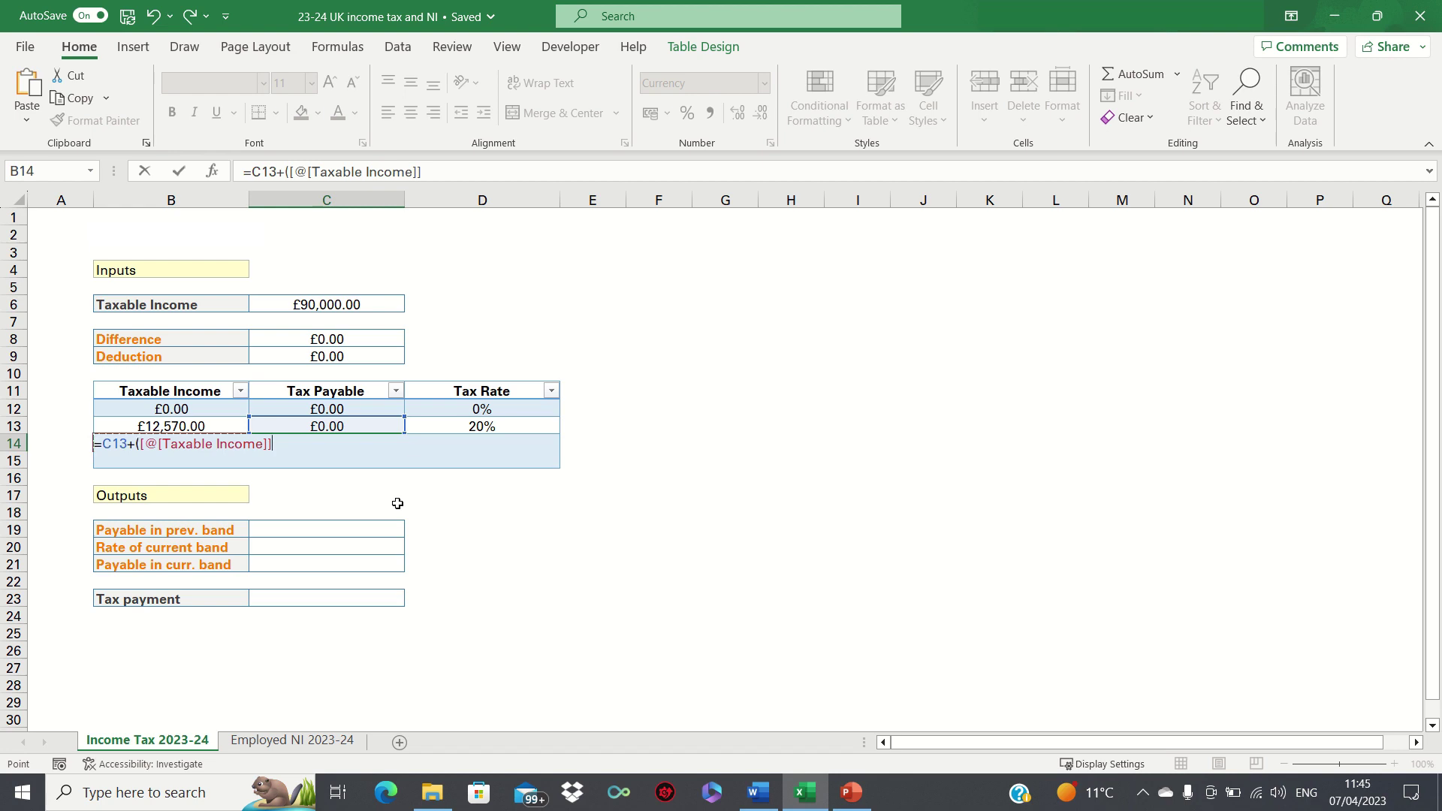
type("-")
key("Left")
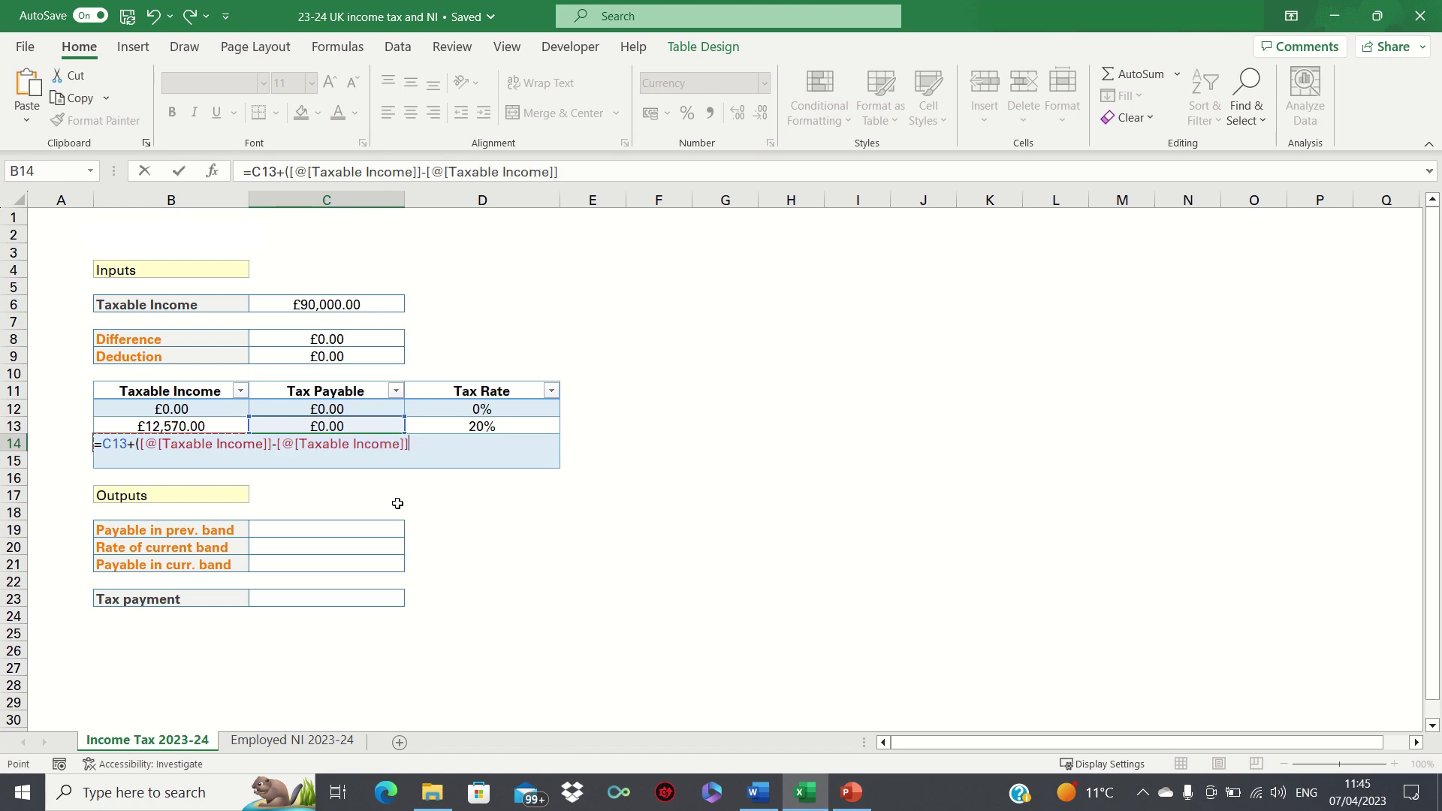
key("Up")
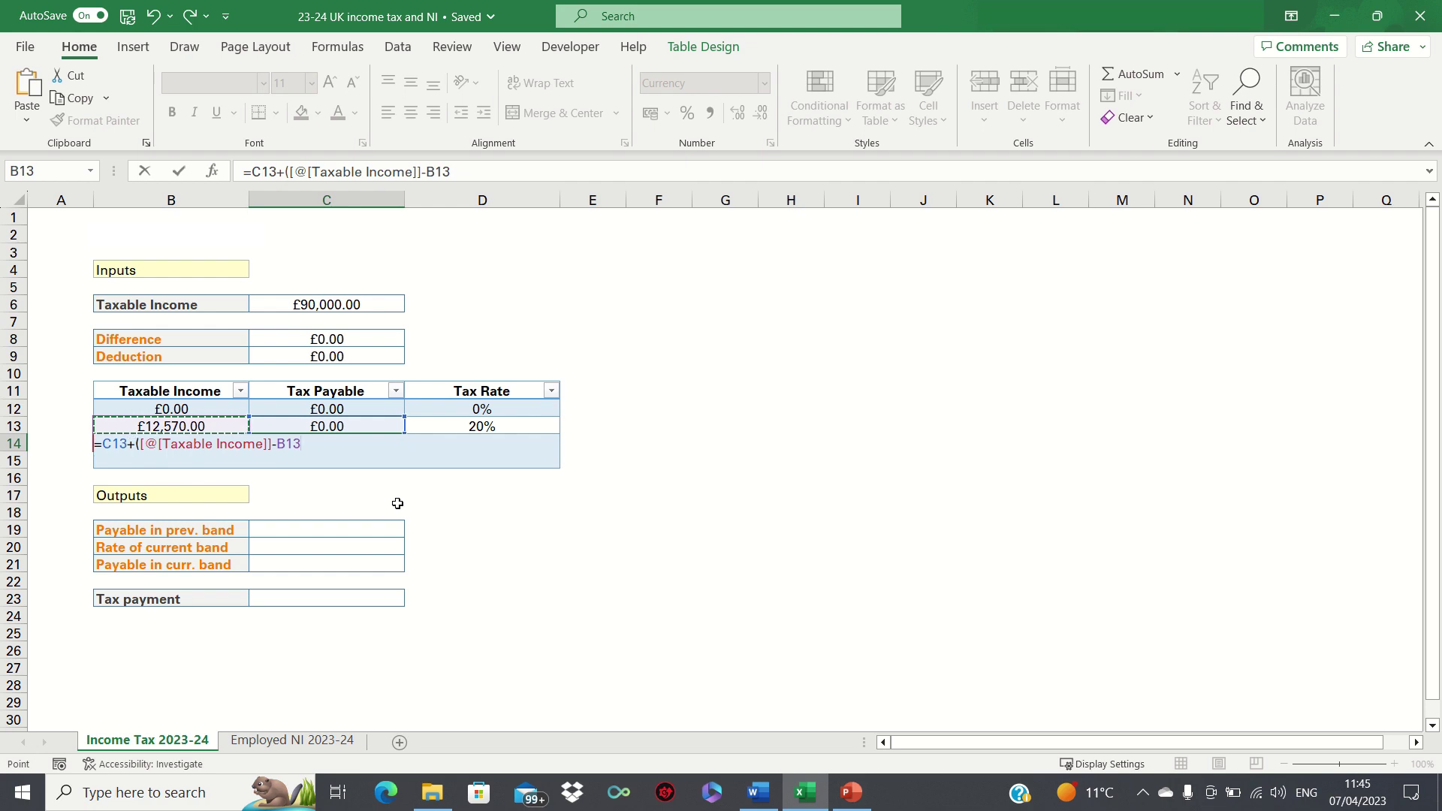
type(")")
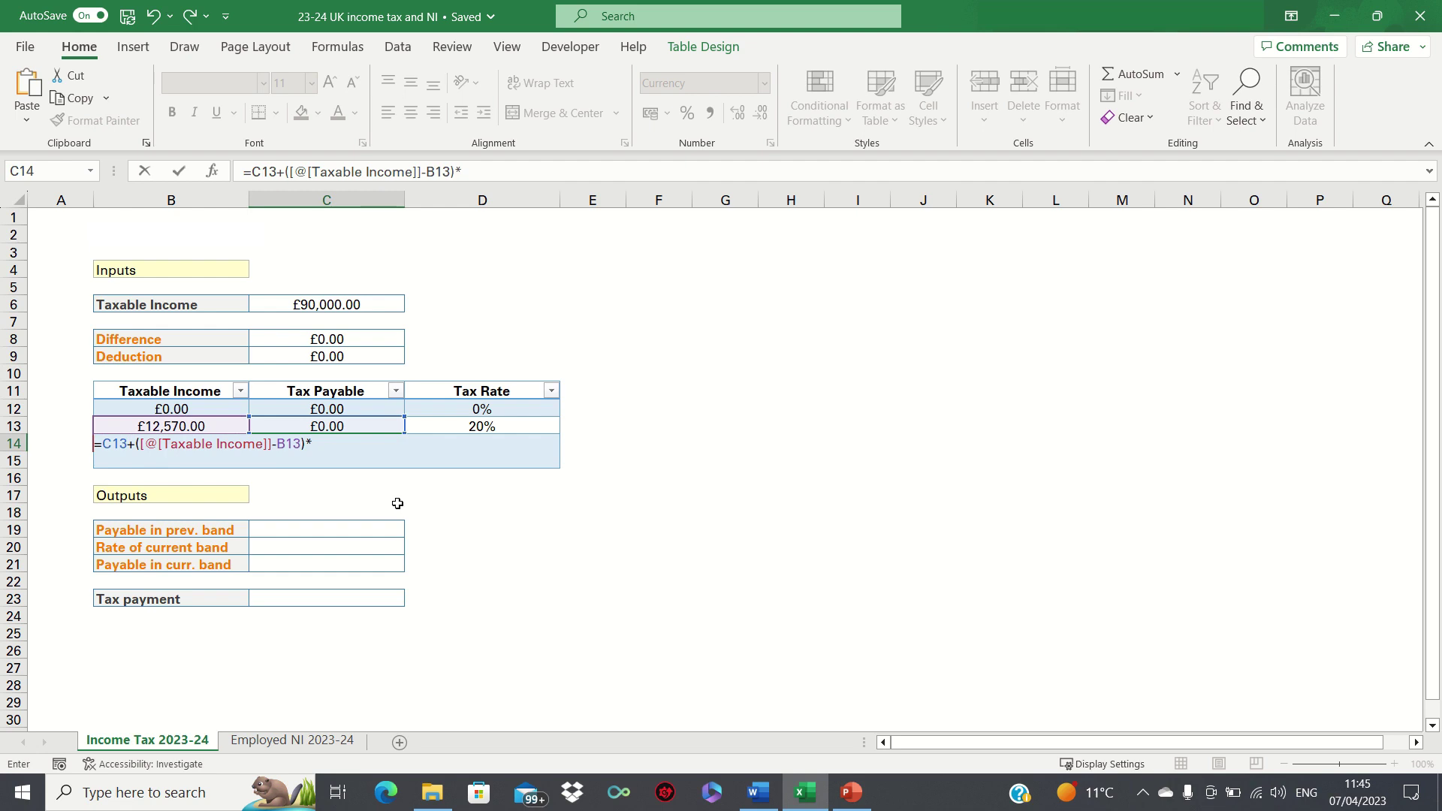
type("*")
key("Right")
key("Up")
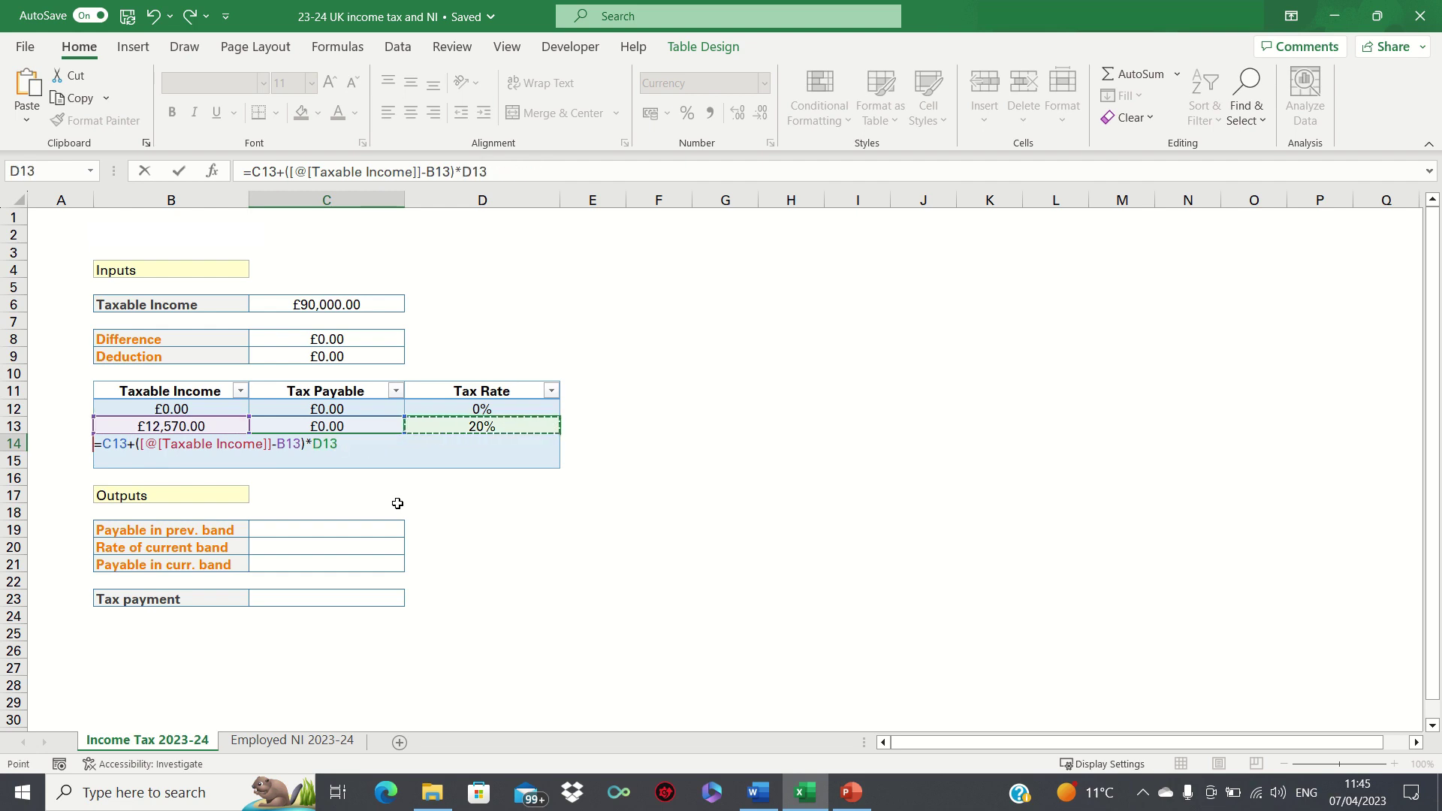
key("Return")
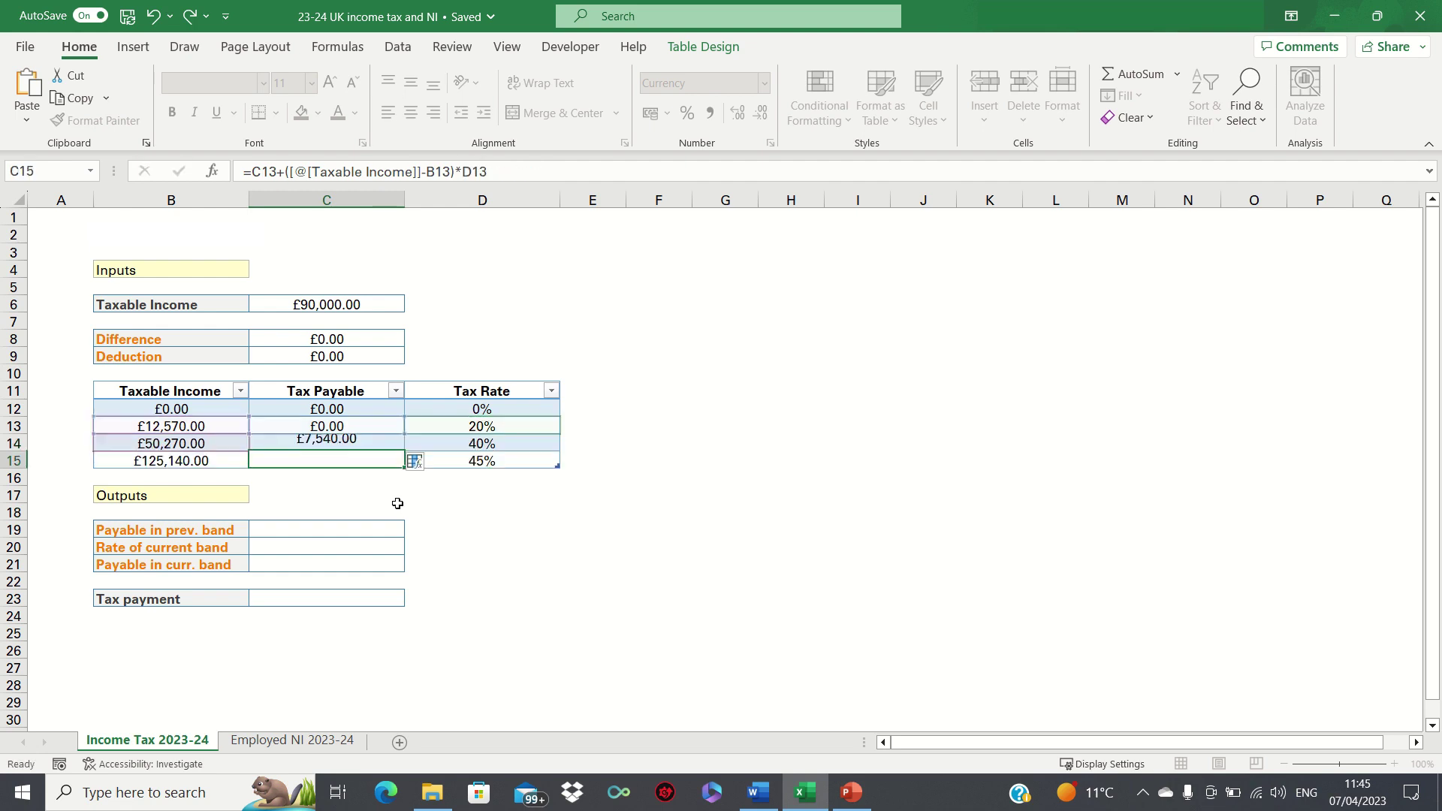
Step: Copy the C14 formula down into C15, giving £37,488.00
key("Up")
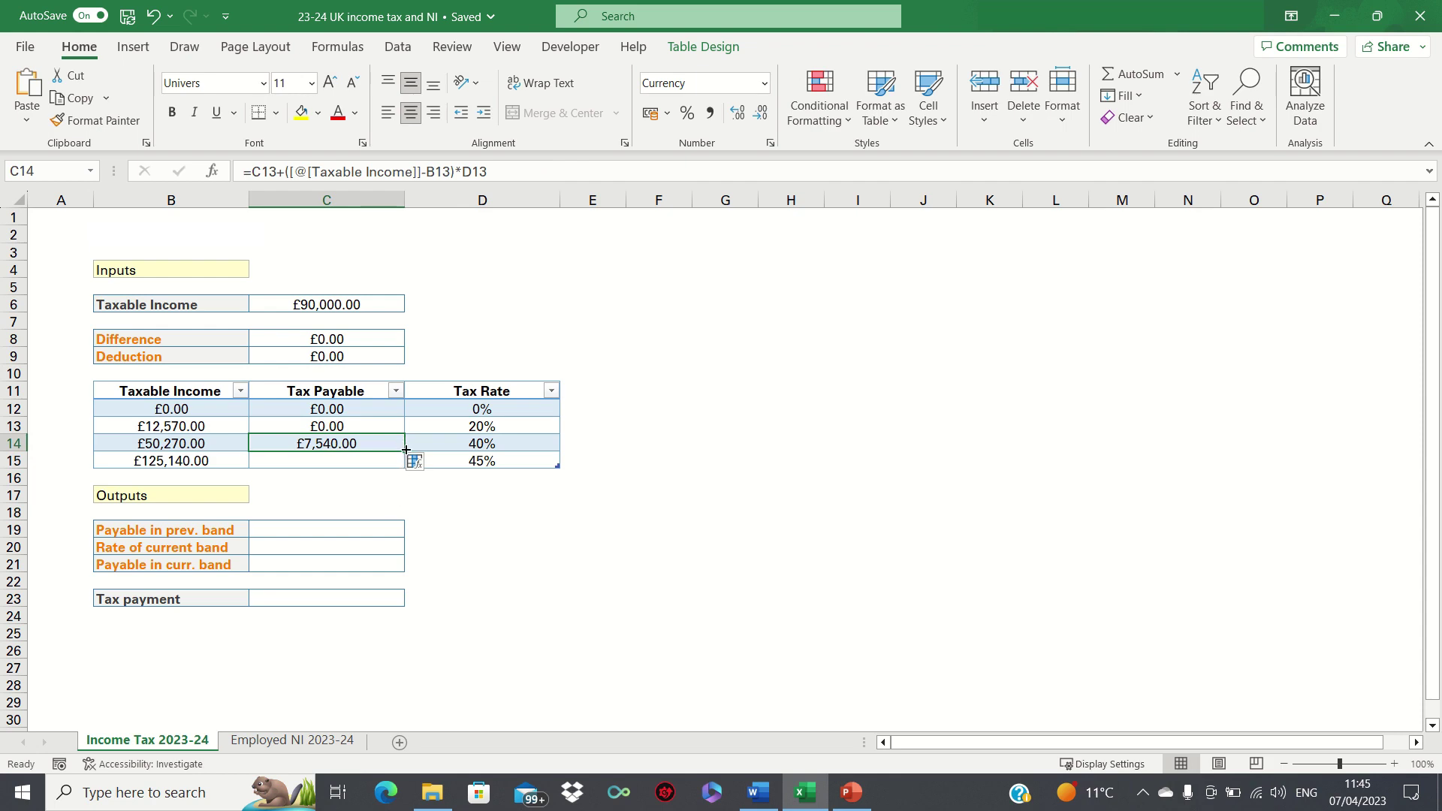
left_click_drag(405, 451, 383, 460)
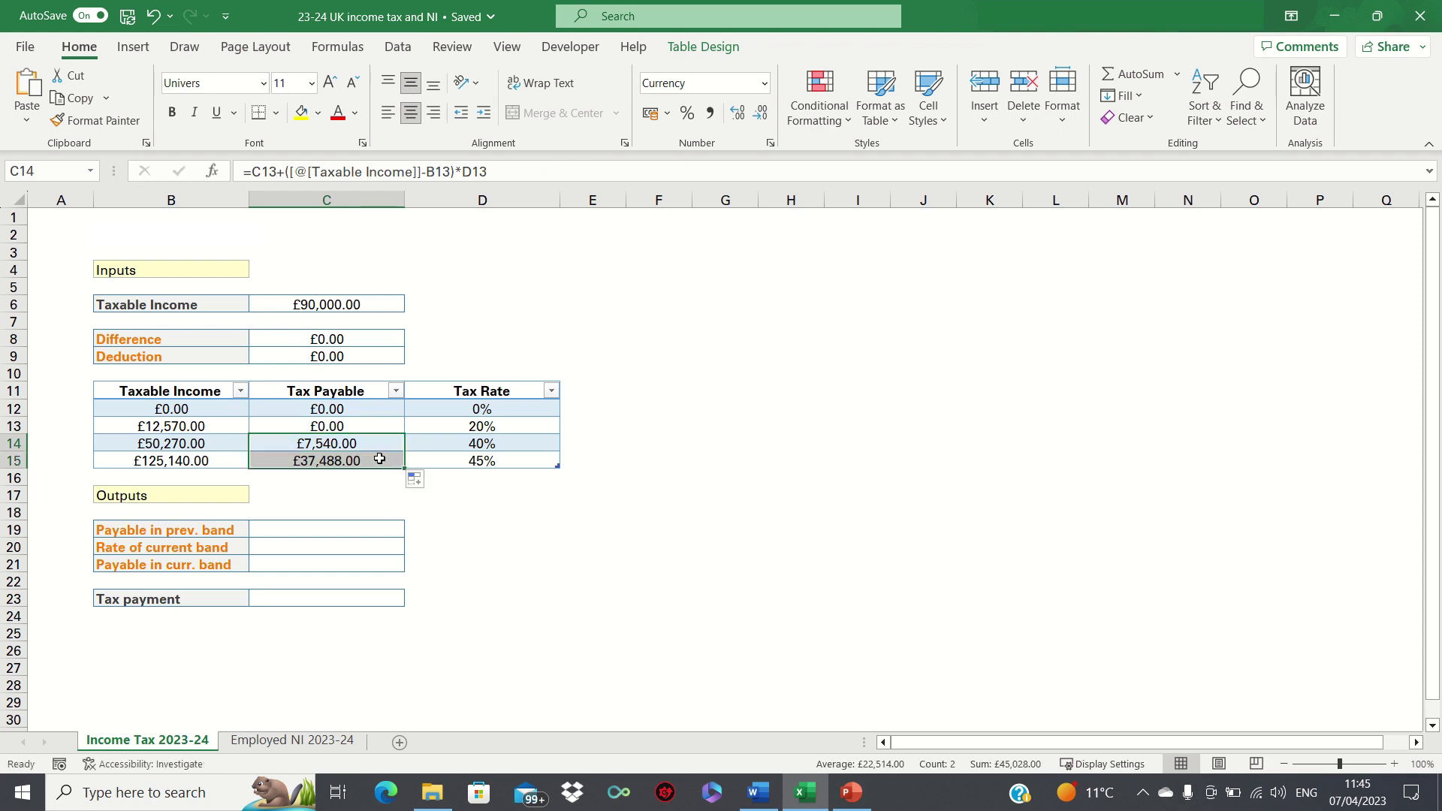
left_click(379, 459)
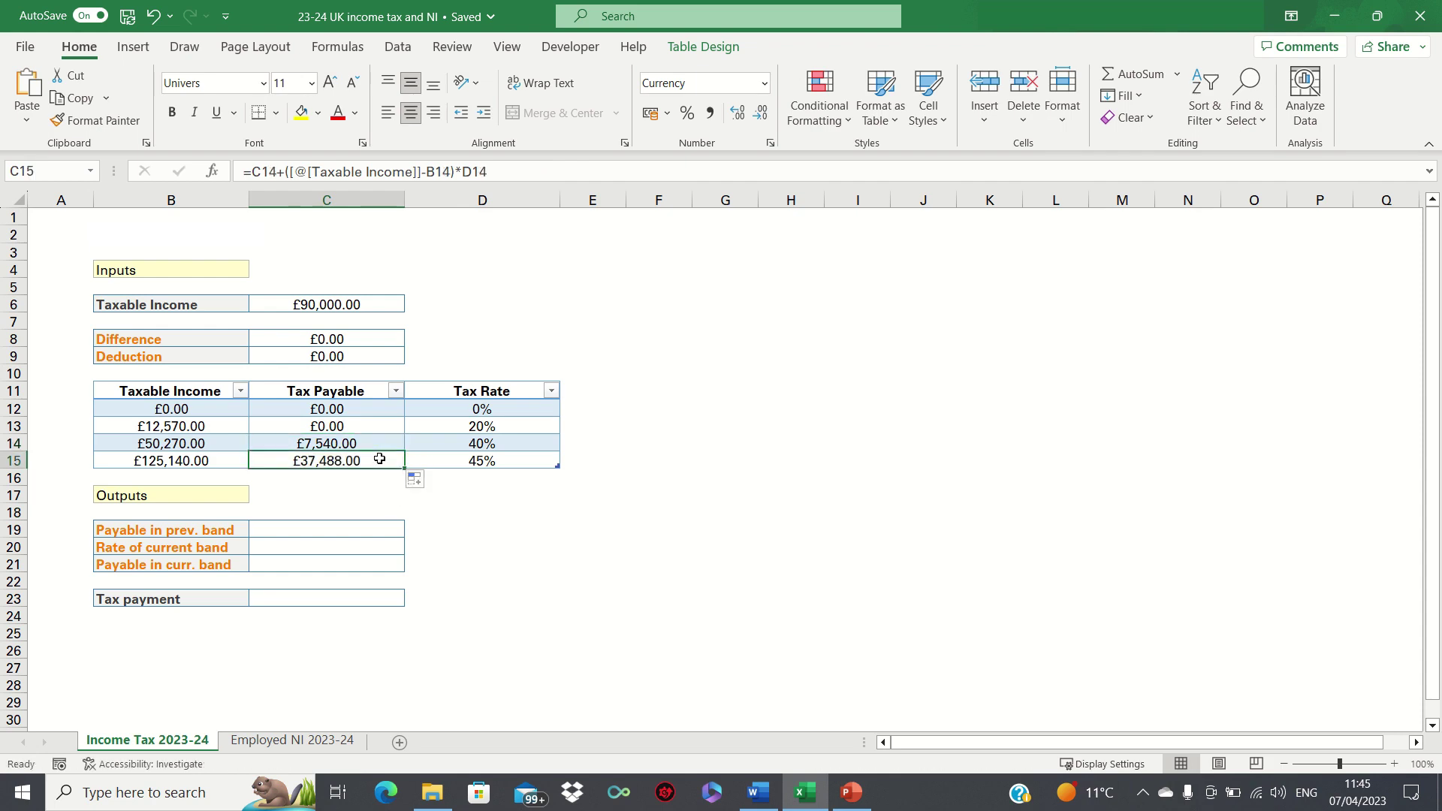
left_click(351, 528)
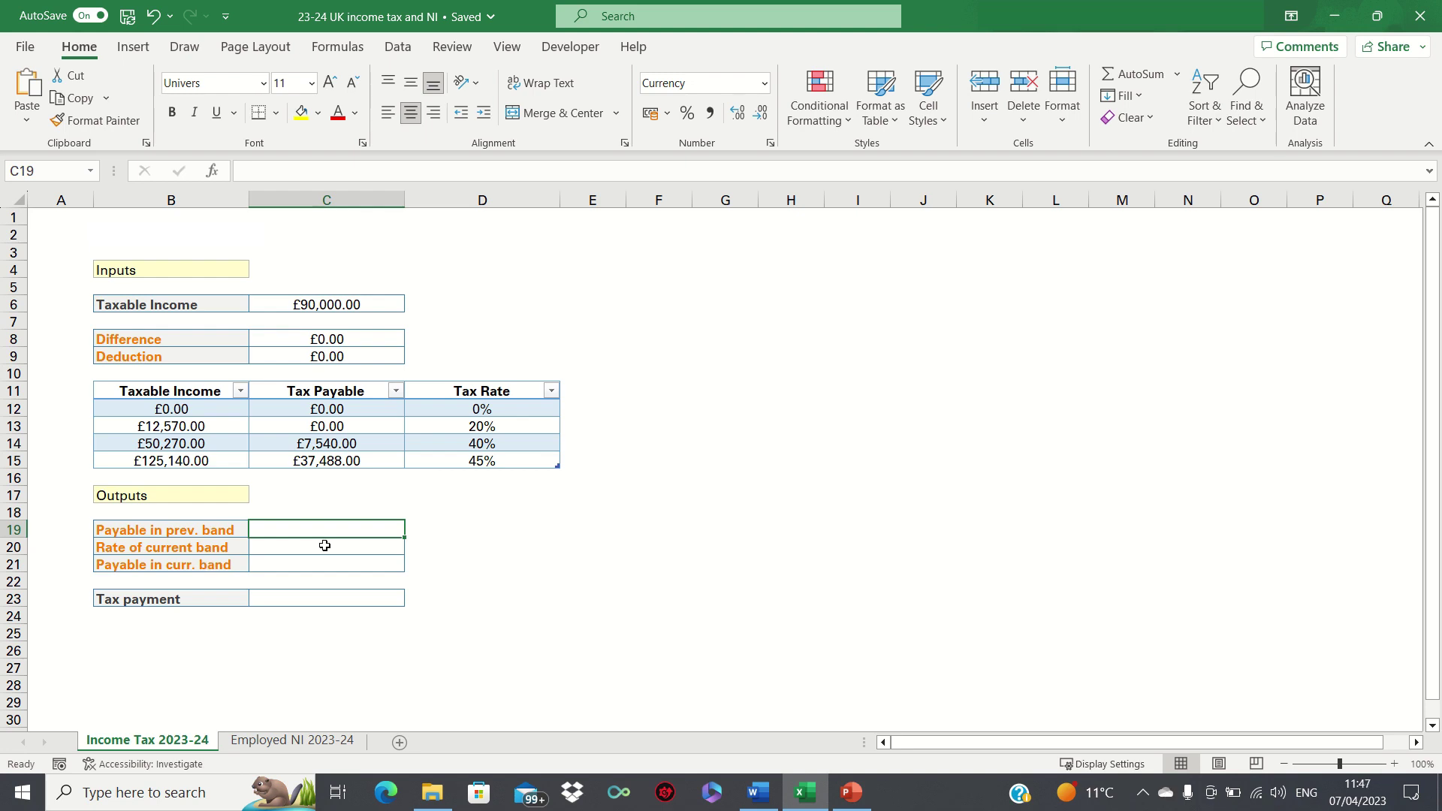
Step: Enter =VLOOKUP(C6,Table1,2,1) in C19 so Payable in prev. band shows £7,540.00
type("=V")
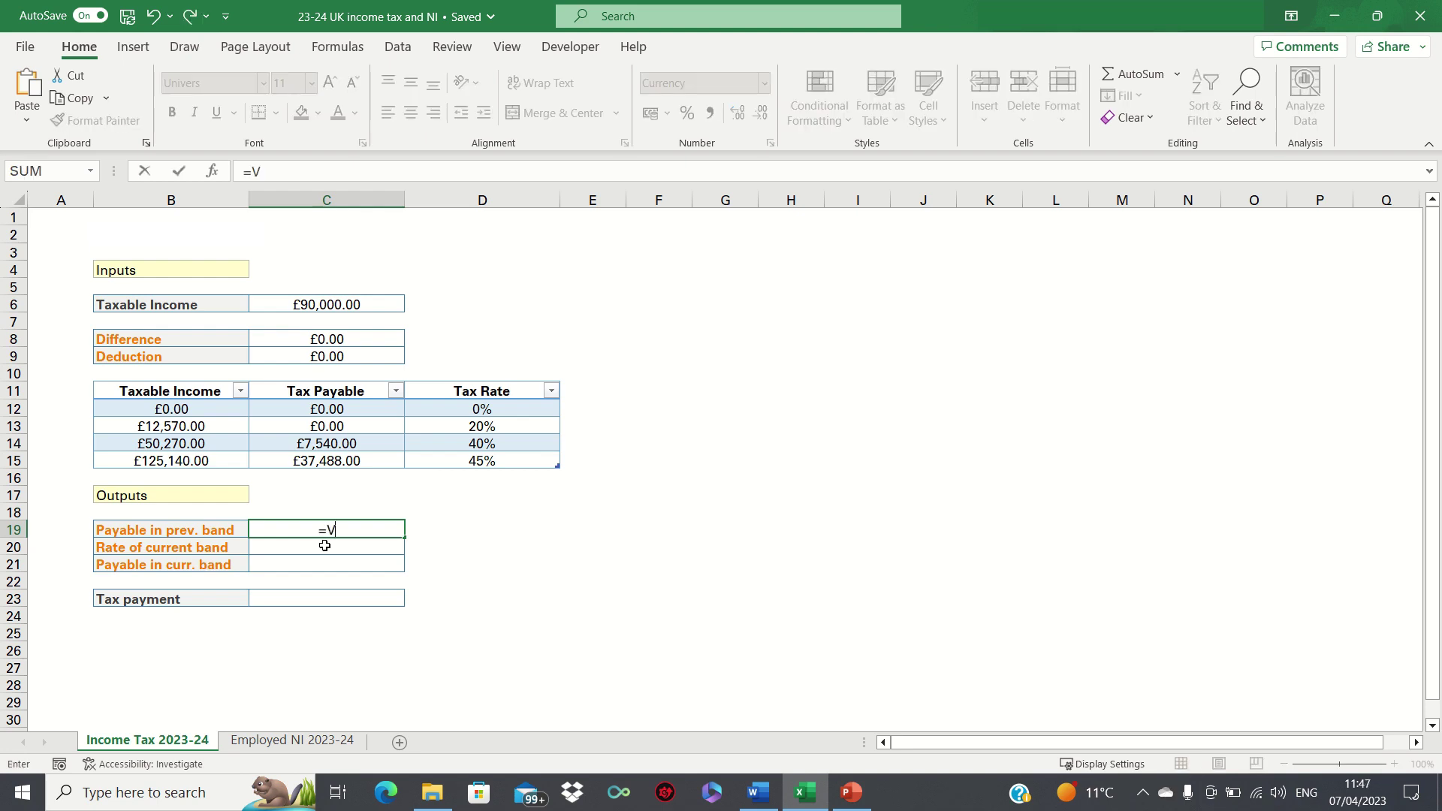
type("LOOKUP(")
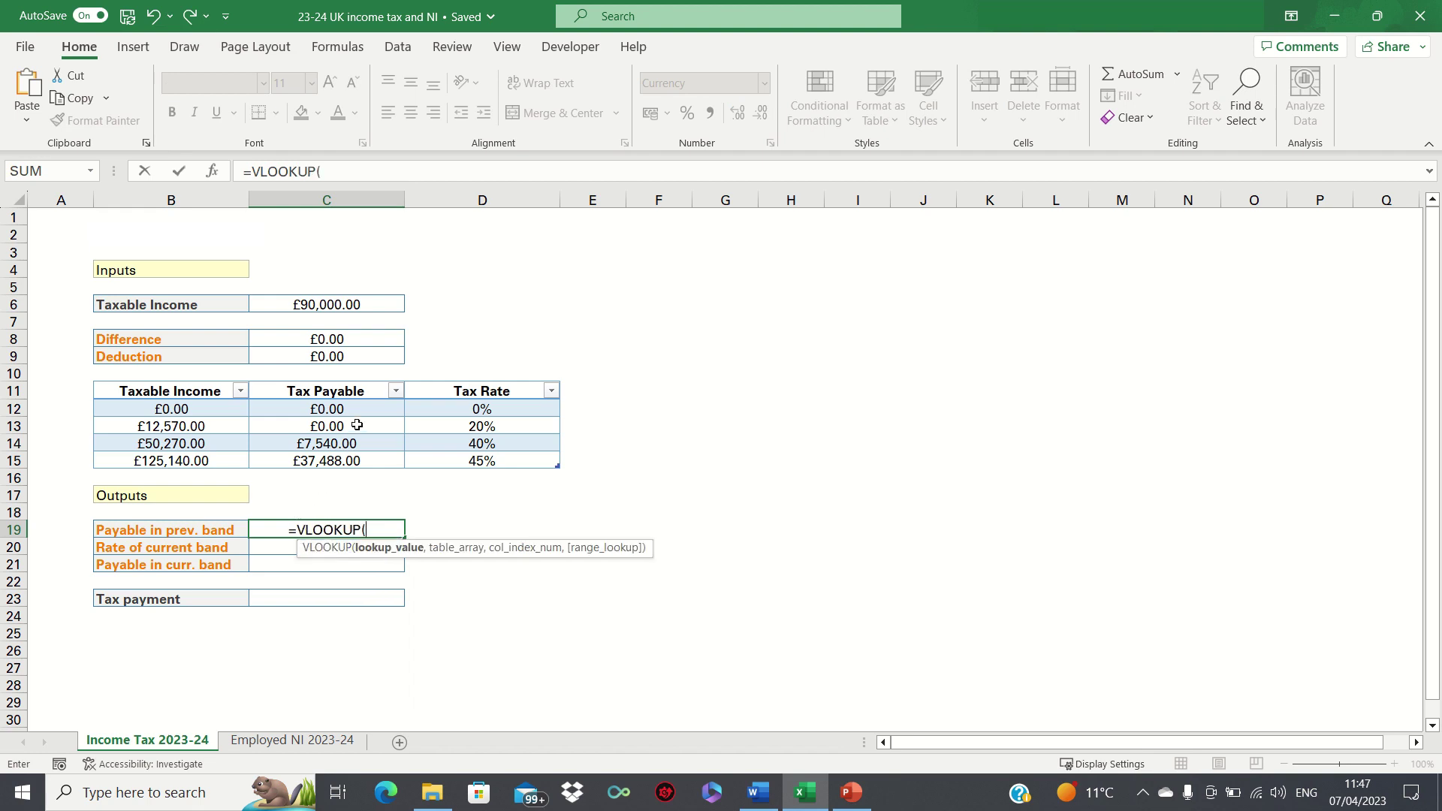
left_click(355, 301)
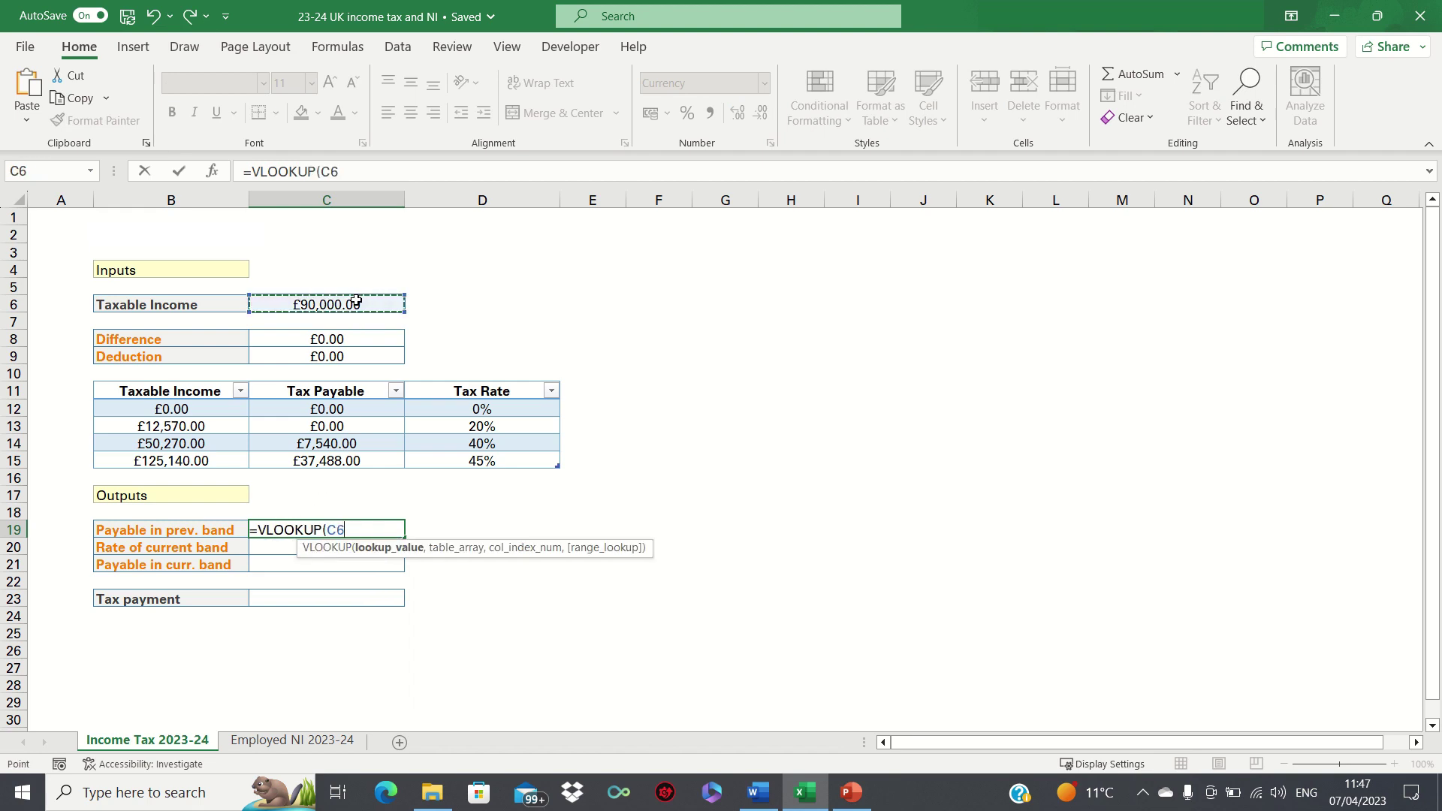
type(",")
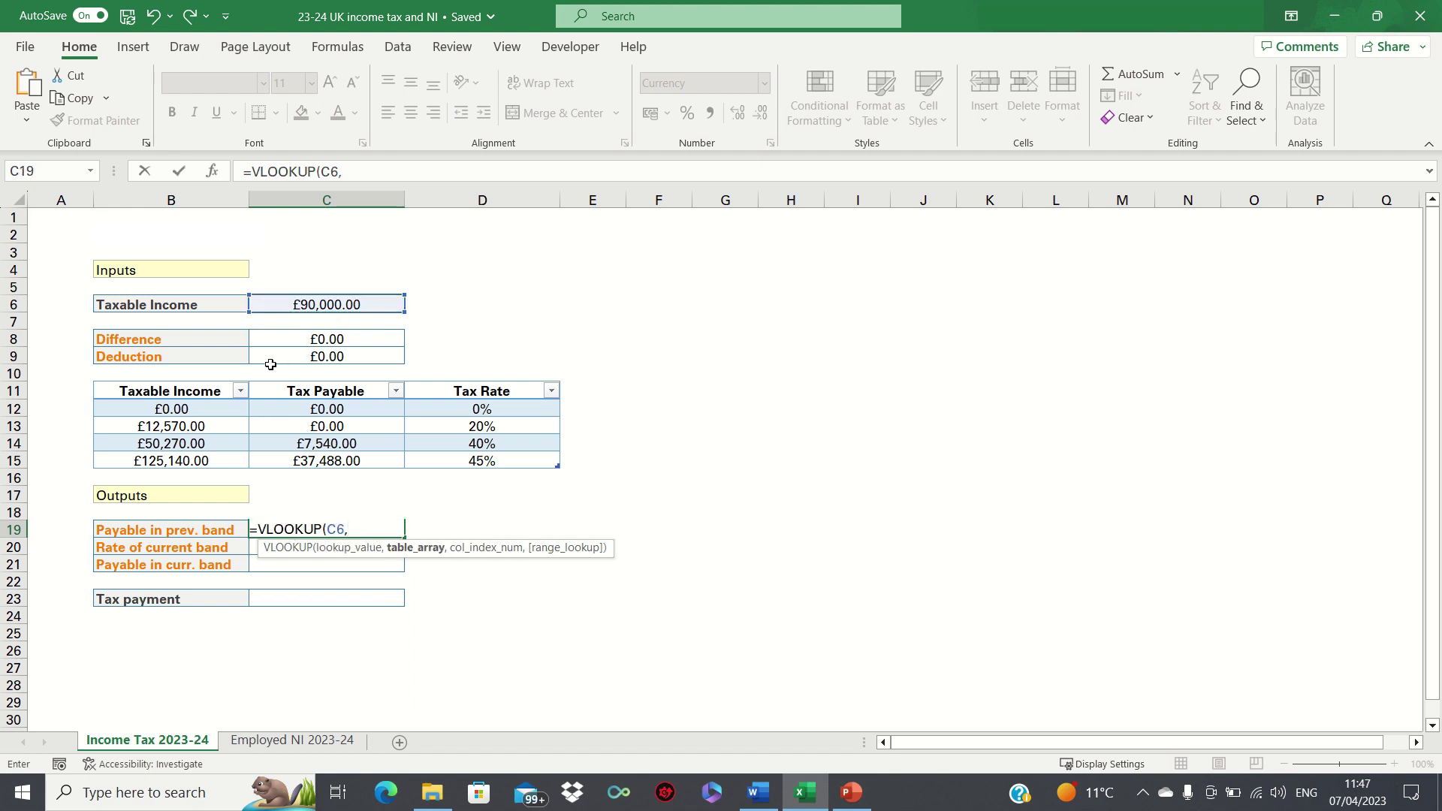
left_click(196, 389)
left_click_drag(196, 389, 458, 454)
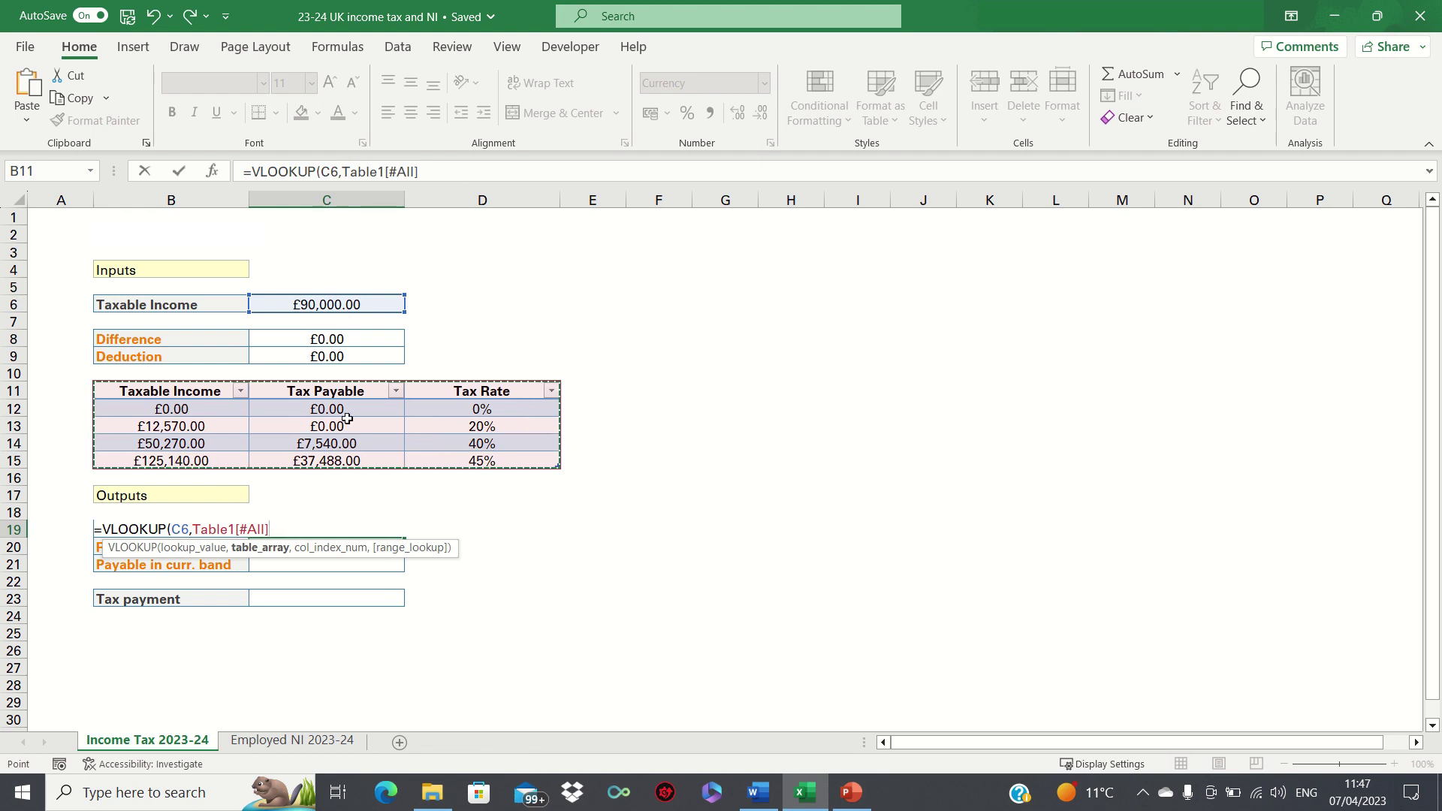
type(",")
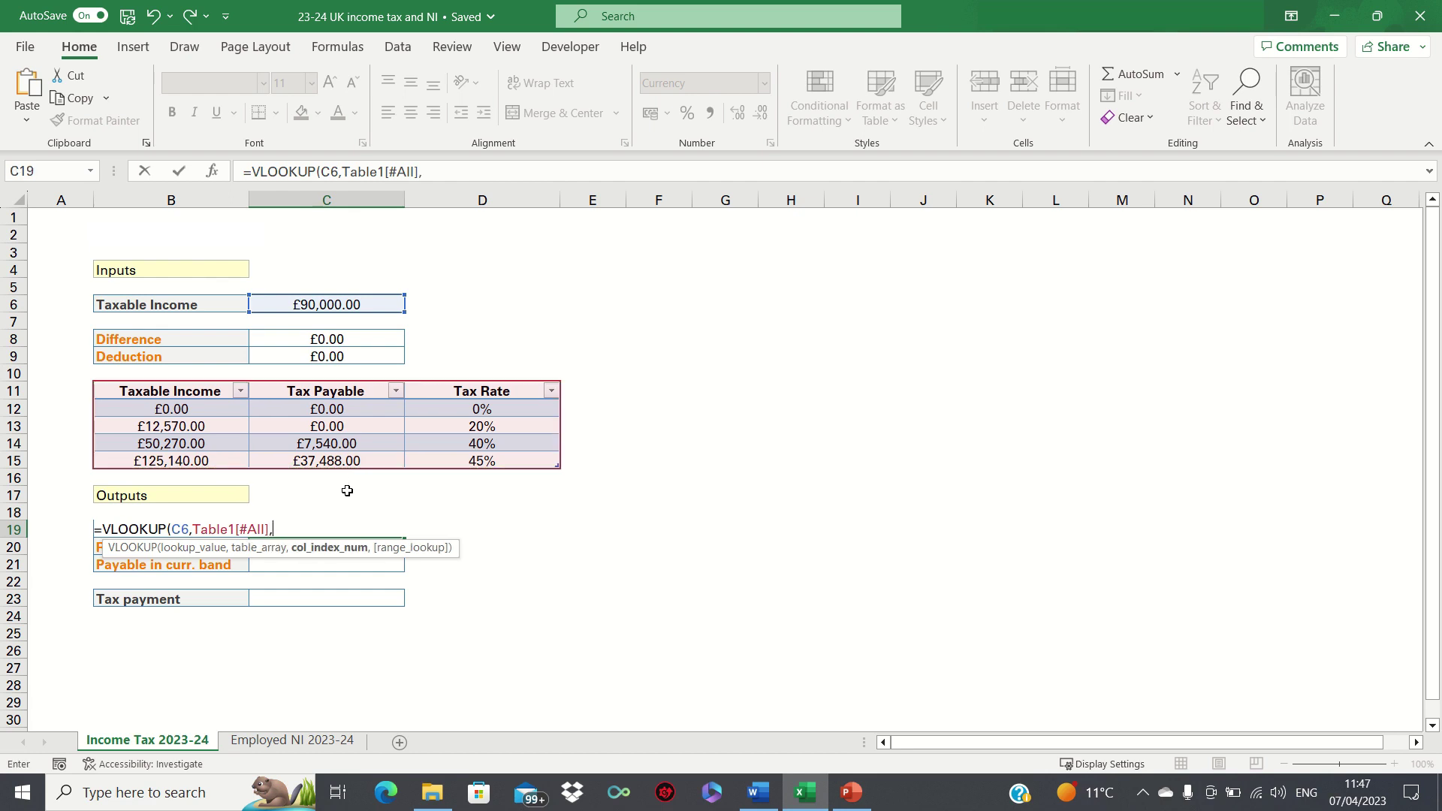
type("2,")
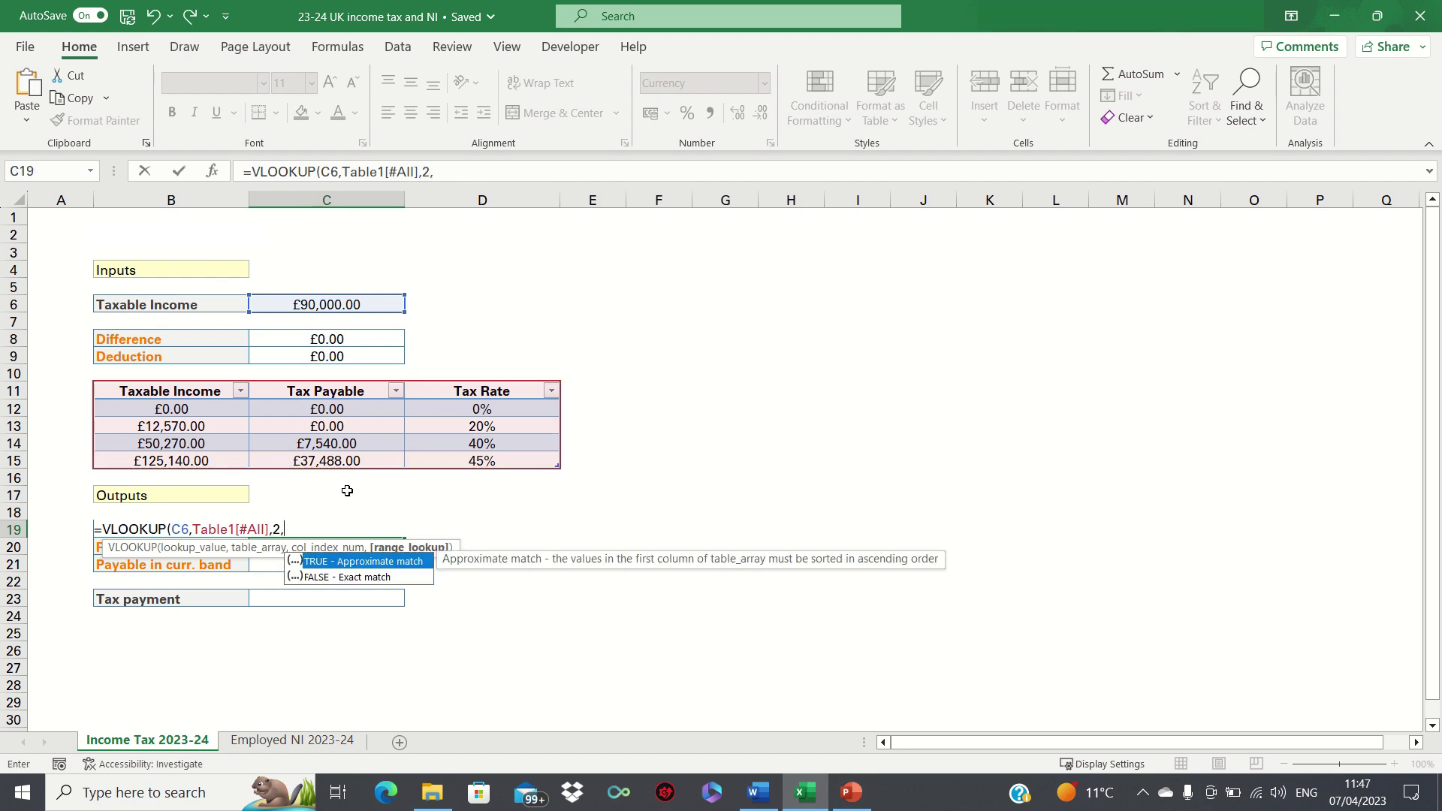
type("1)")
key("Return")
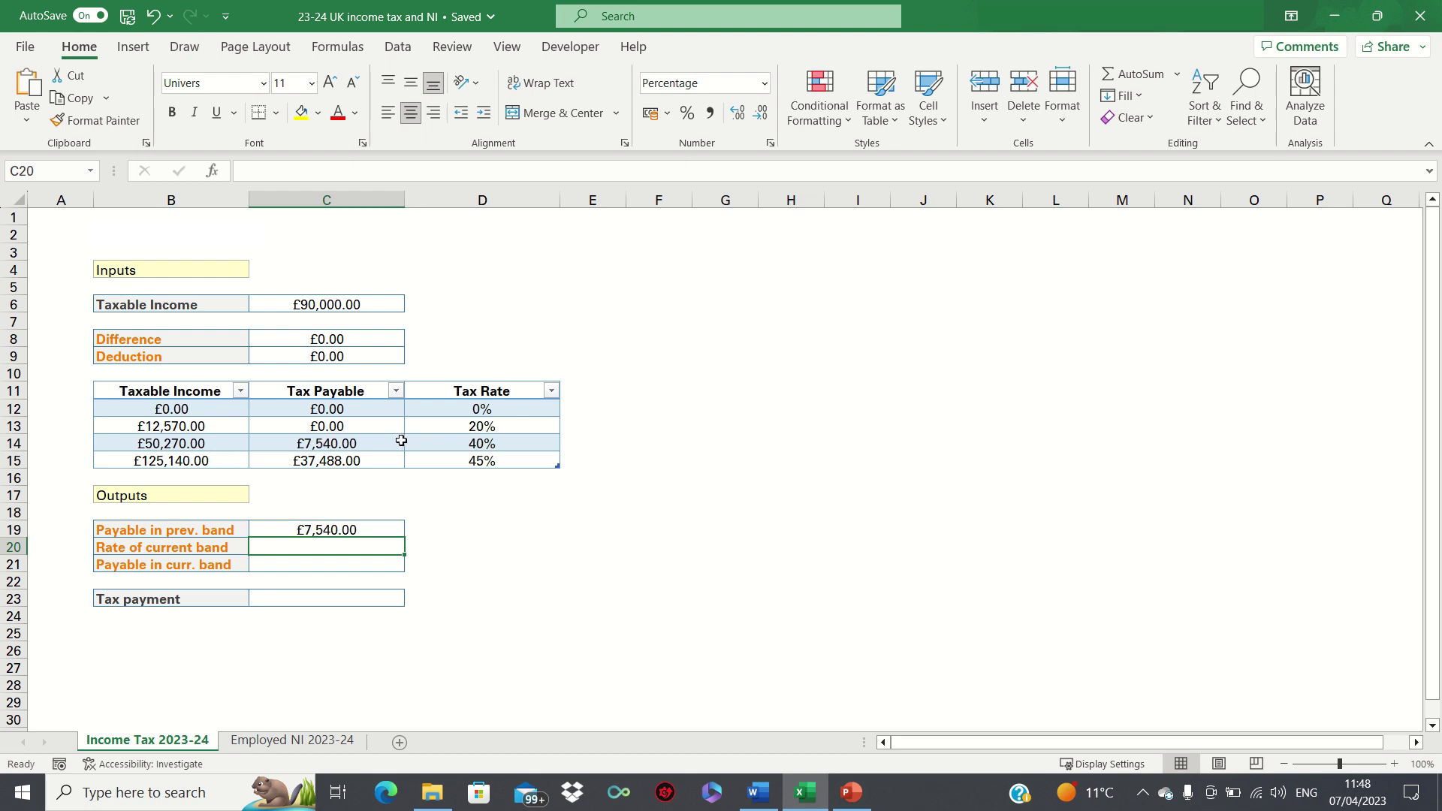
Step: Enter =VLOOKUP(C6,Table1[#All],3,1) in C20 so Rate of current band shows 40%
type("=V")
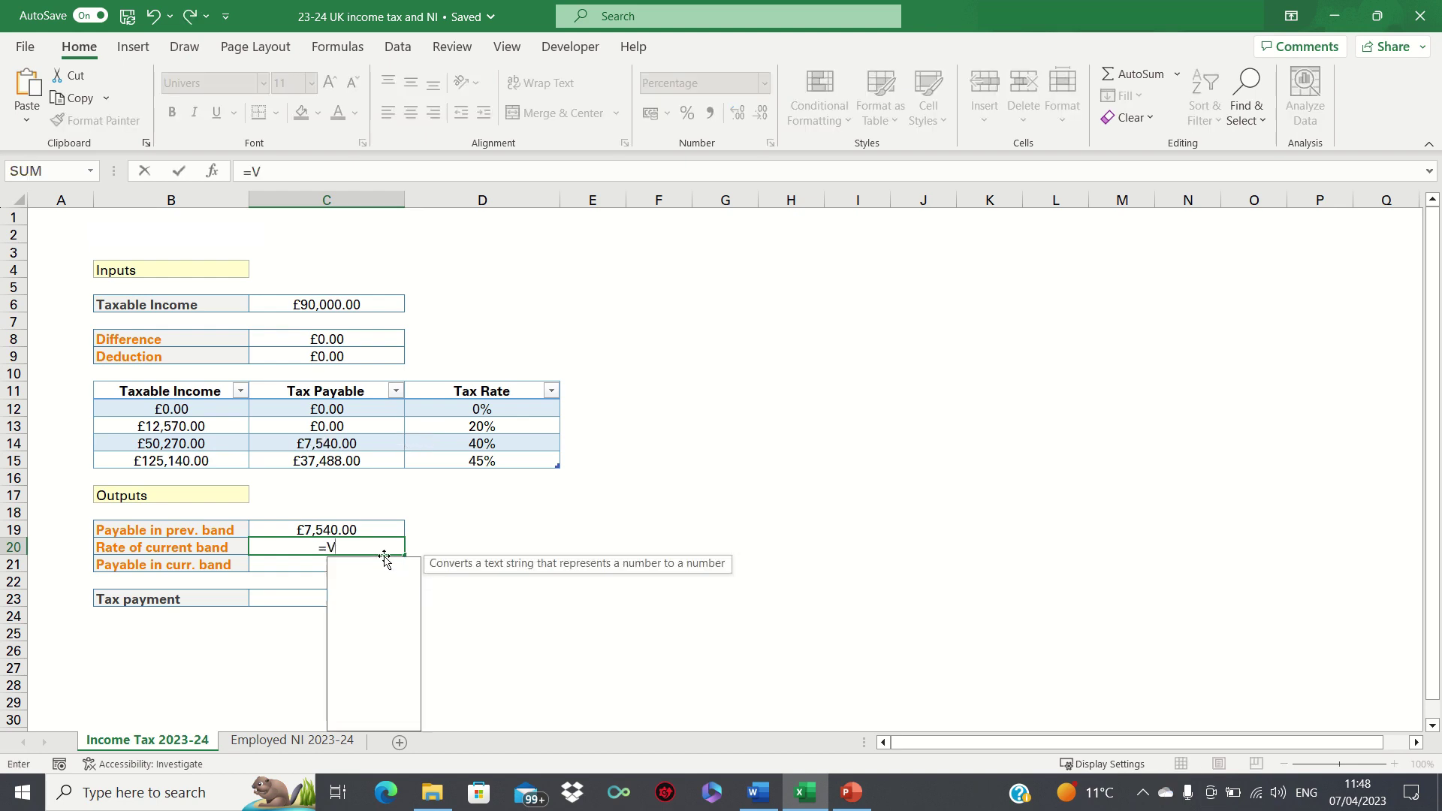
type("LOOKUP")
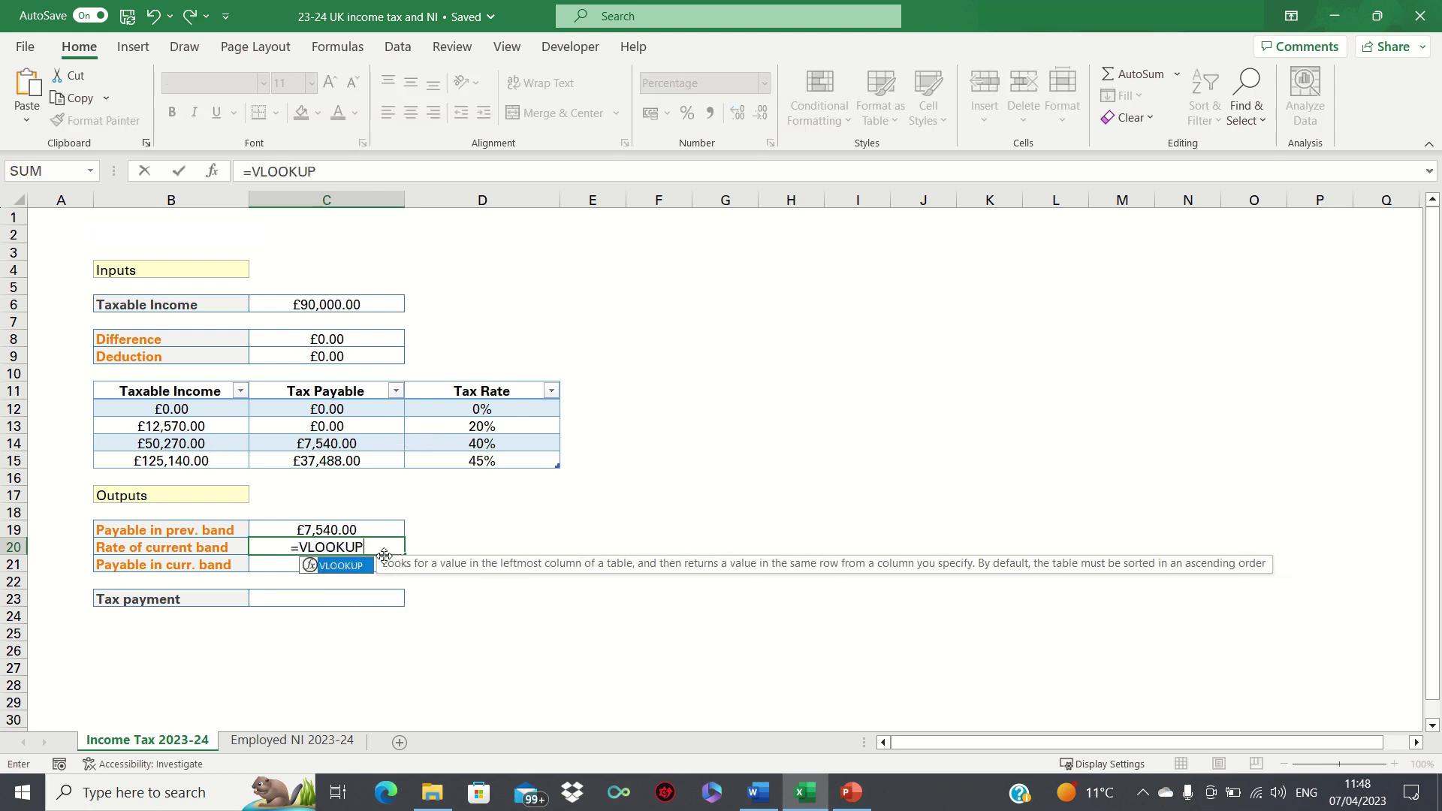
type("(")
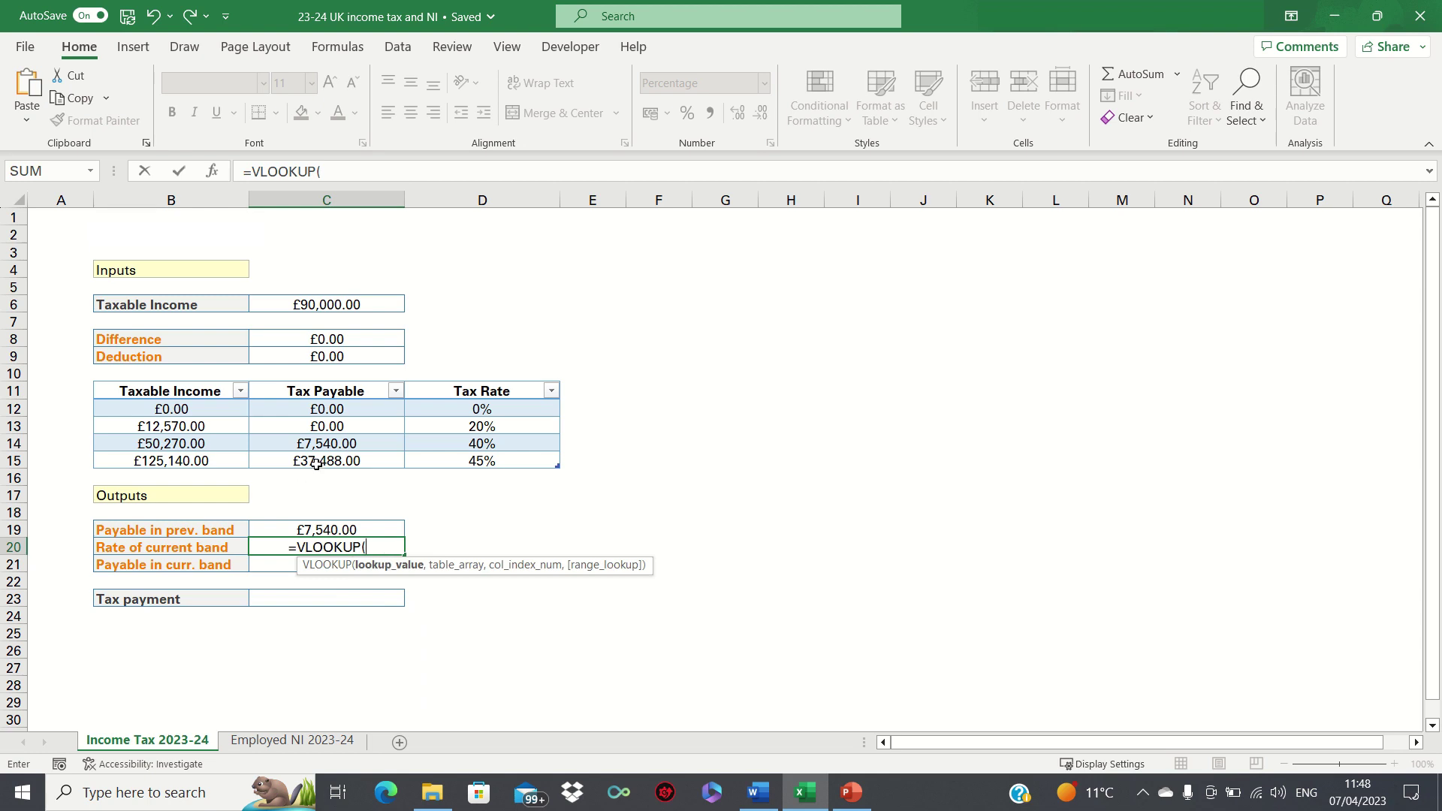
left_click(361, 304)
type(",")
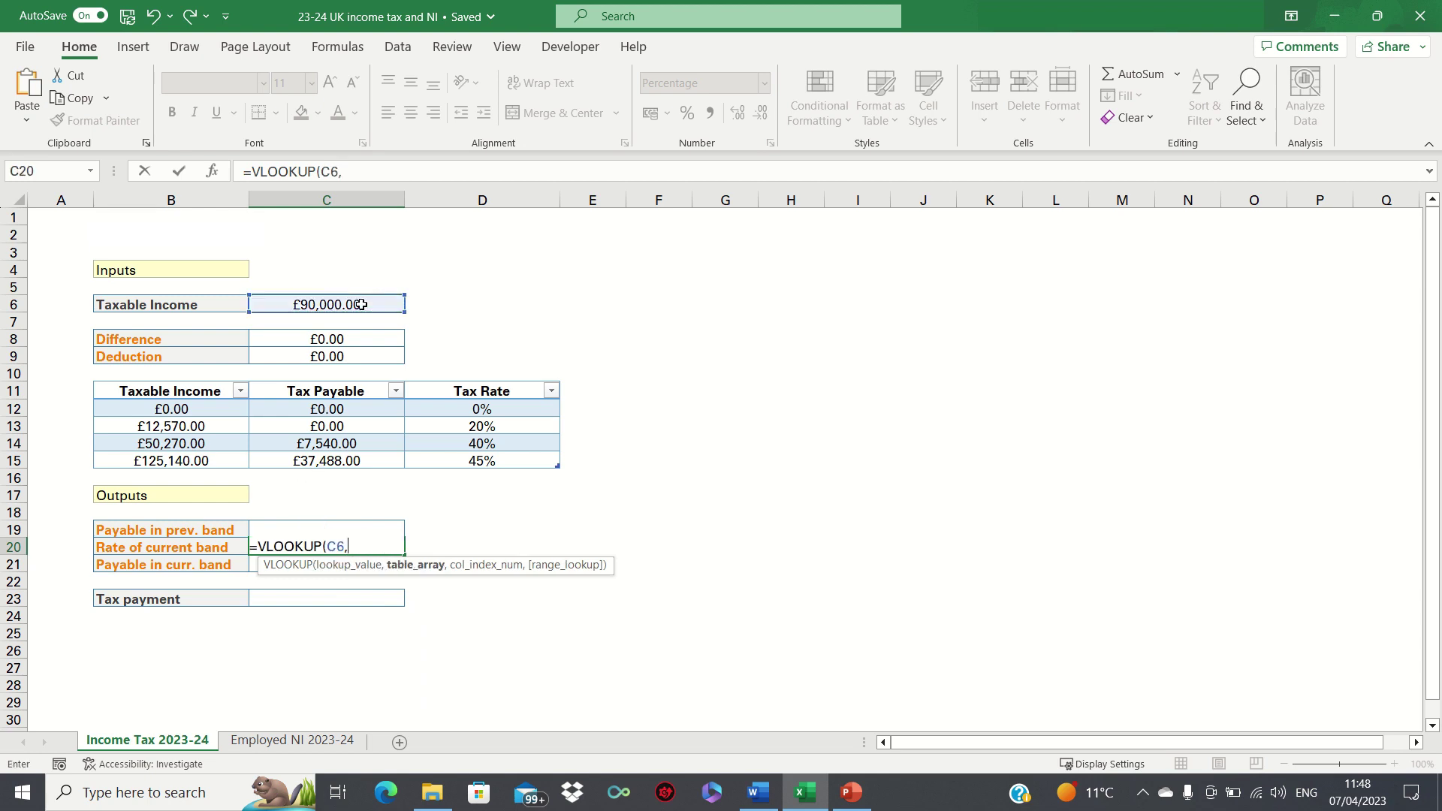
left_click(196, 391)
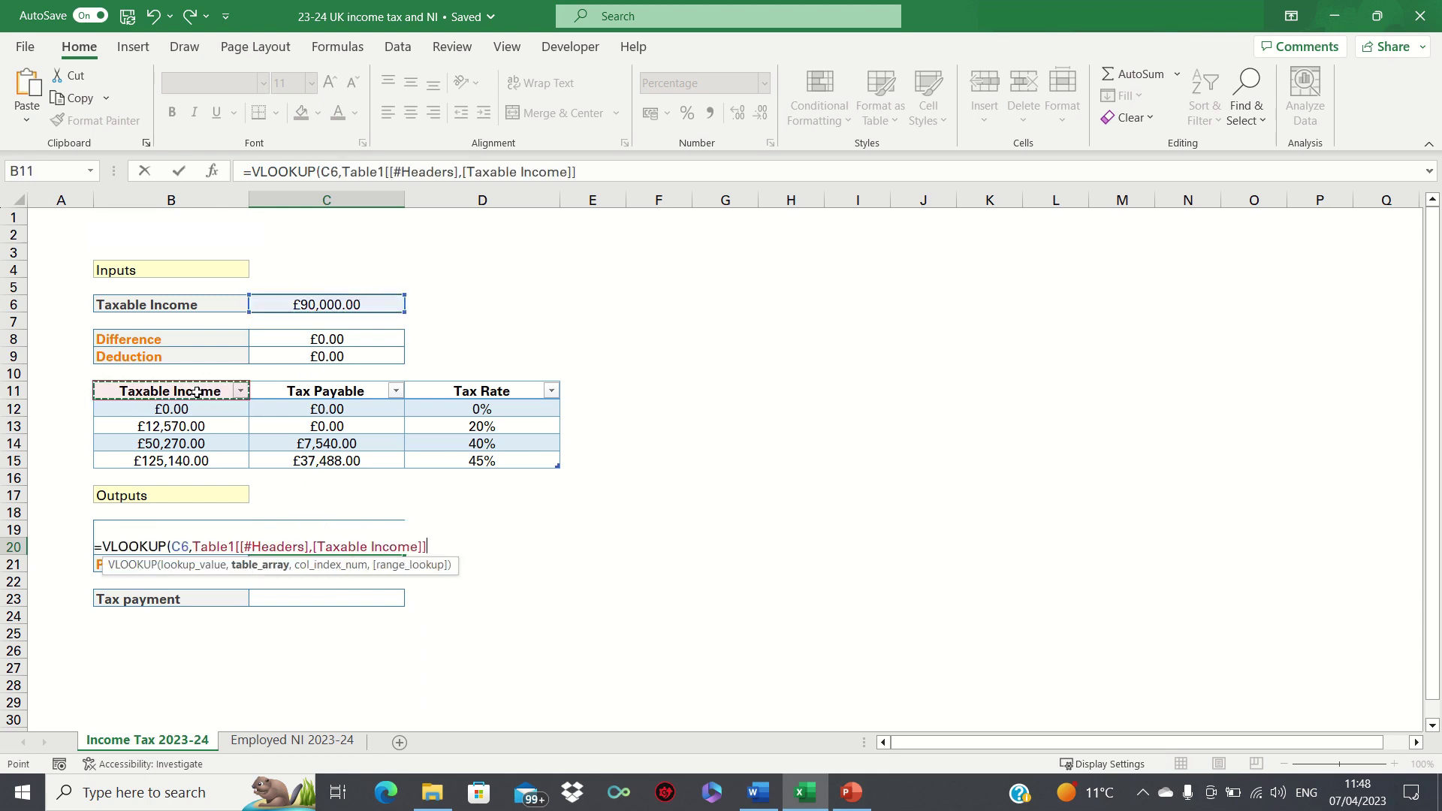
left_click(197, 391)
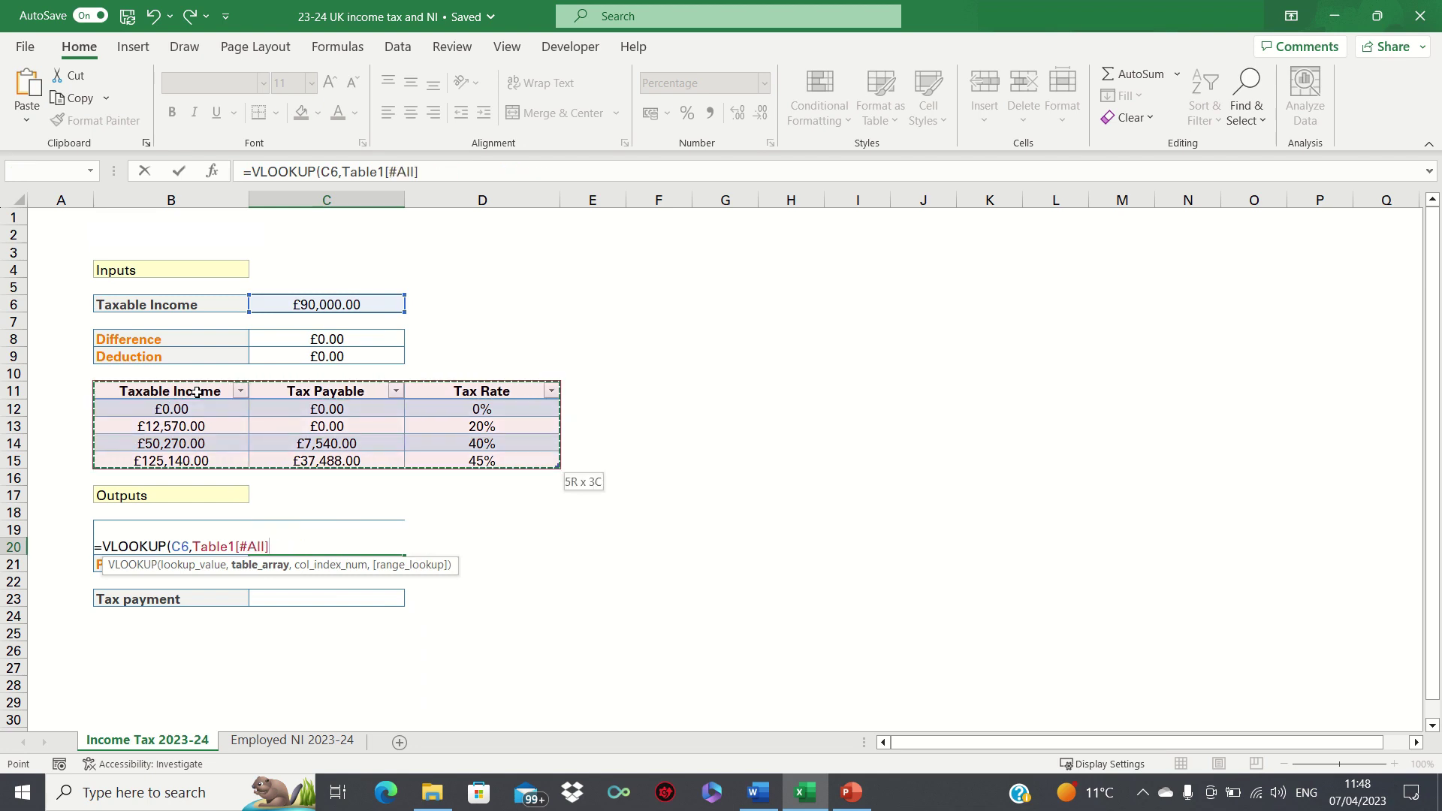
type(",3")
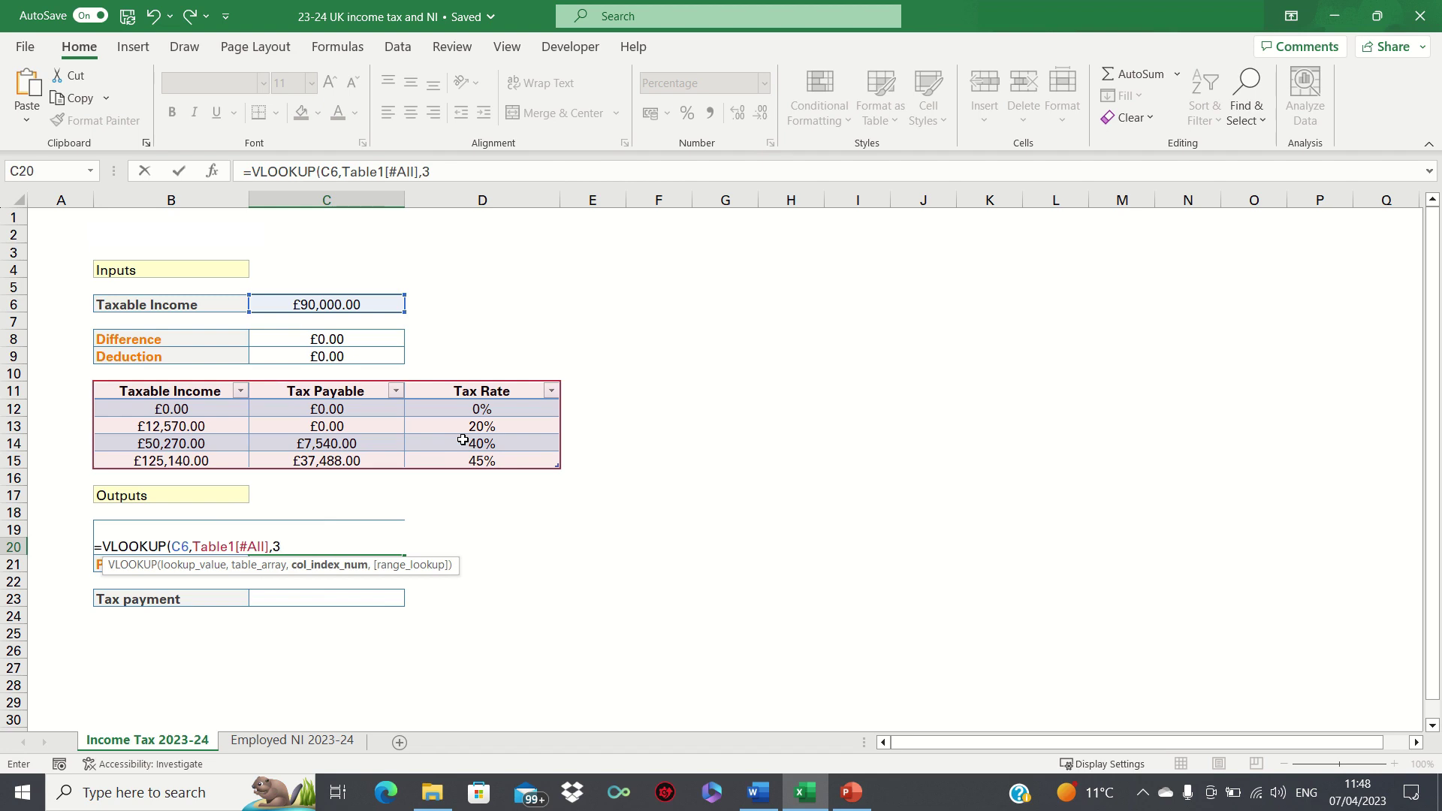
type(",1)")
key("Return")
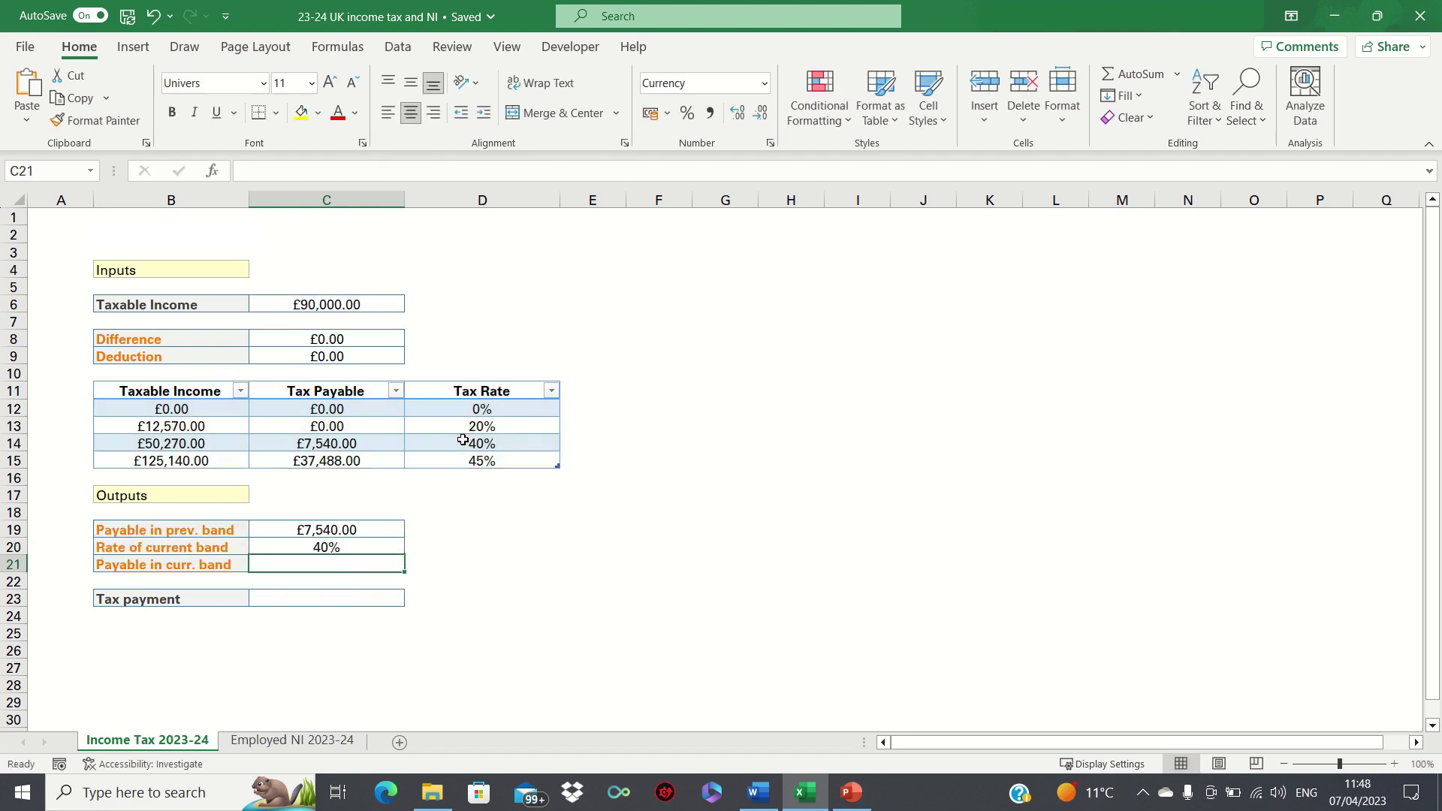
type("=")
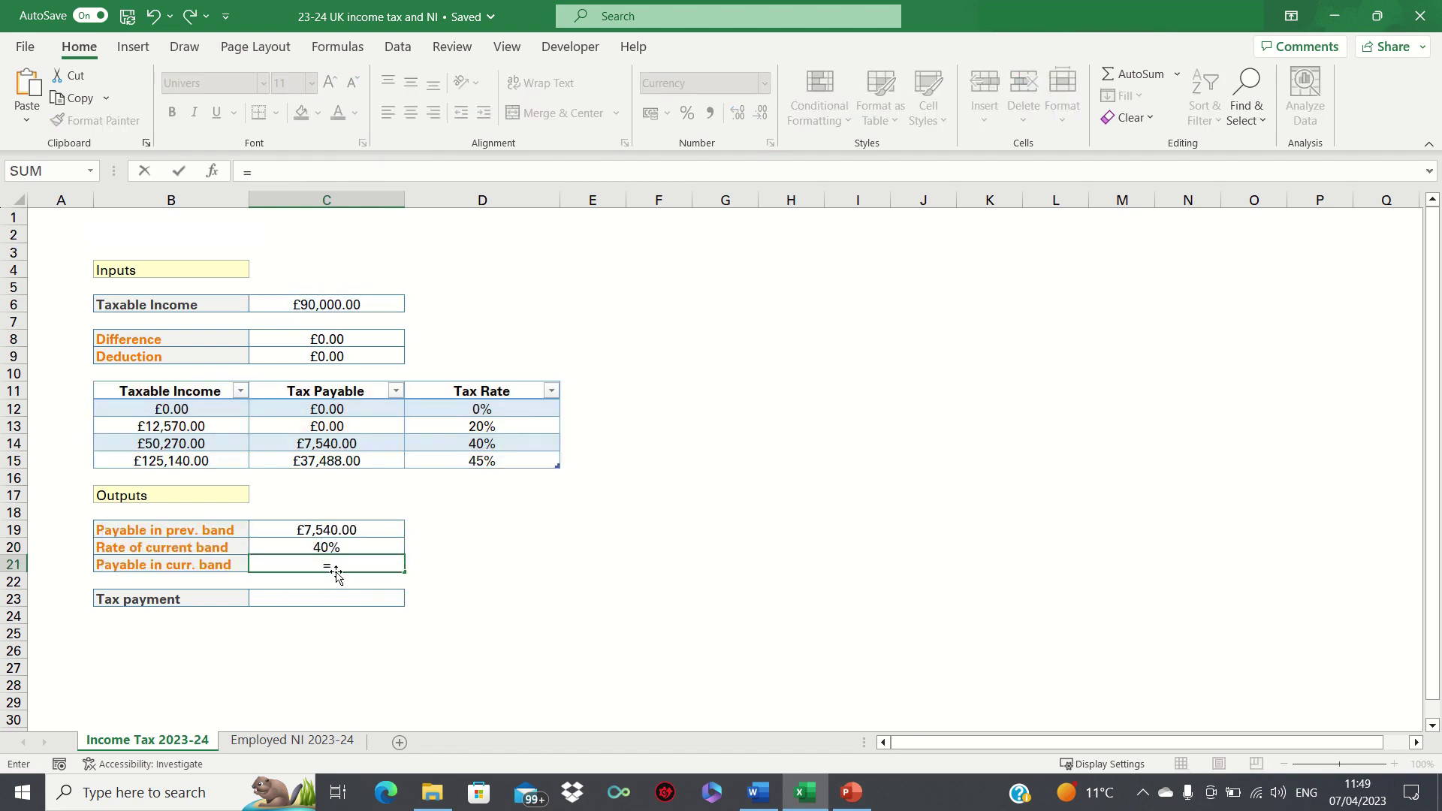
Step: Enter =C6-VLOOKUP(C6,Table1[#All],1,1) in C21 so the current-band amount shows £39,730.00
left_click(358, 305)
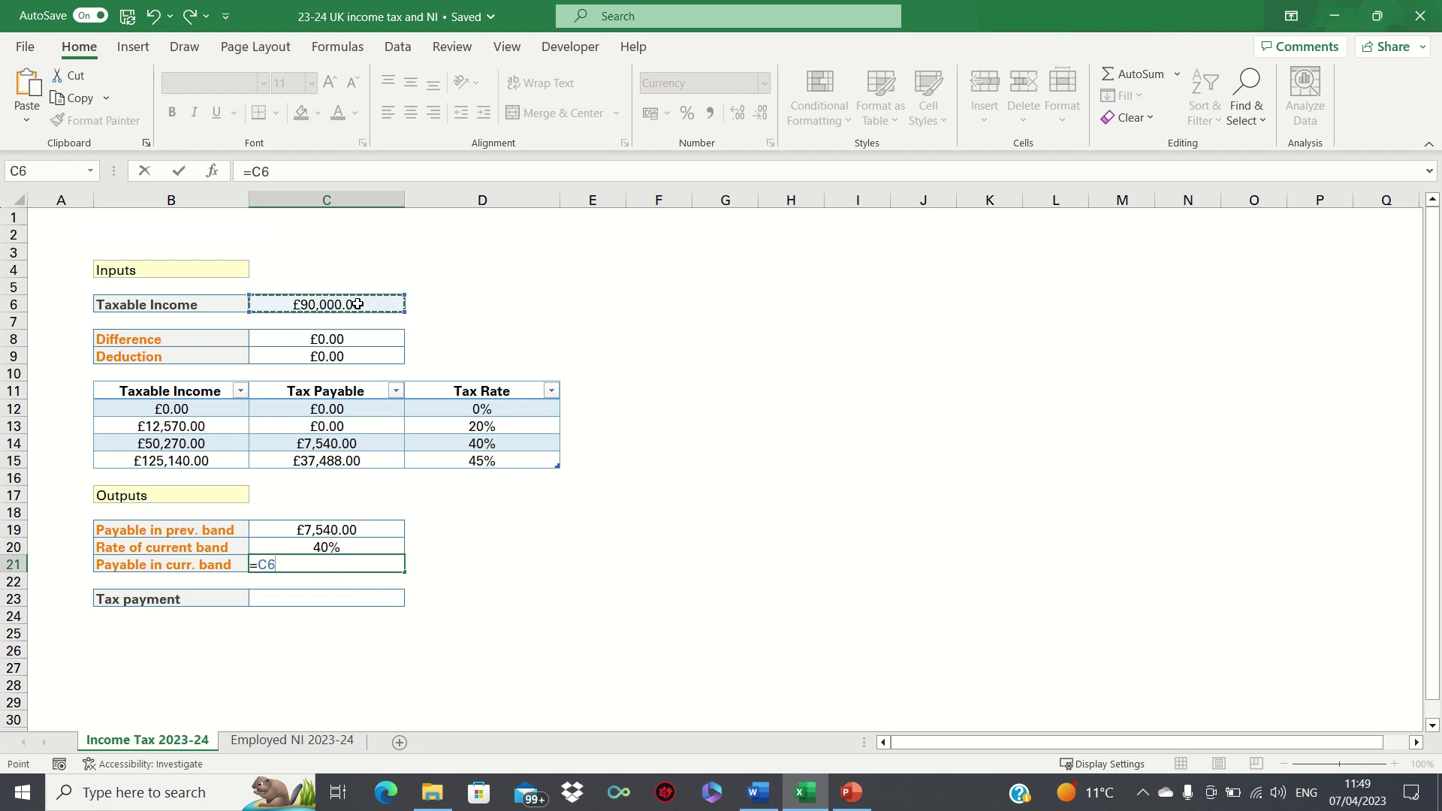
type("-VLOO")
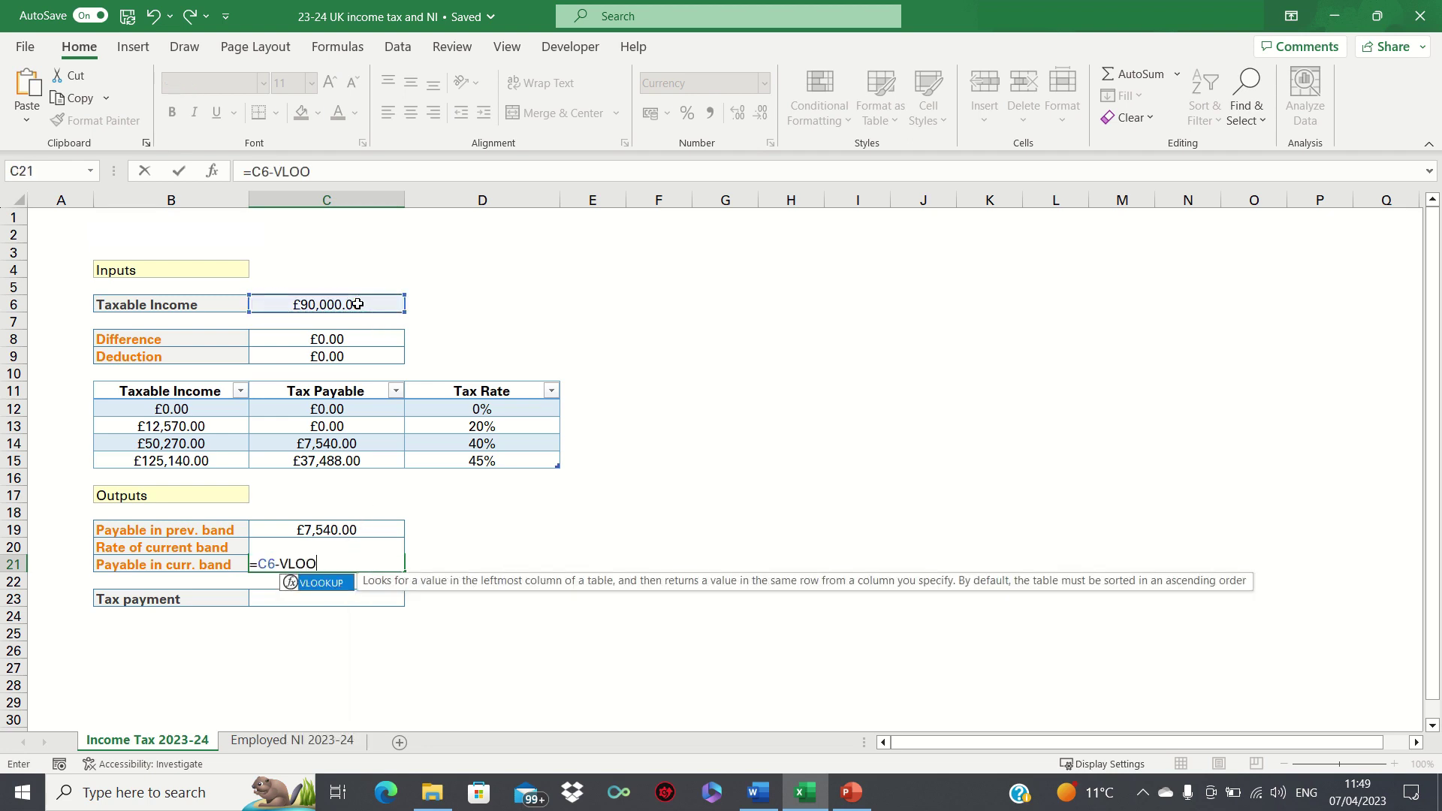
type("KUP(")
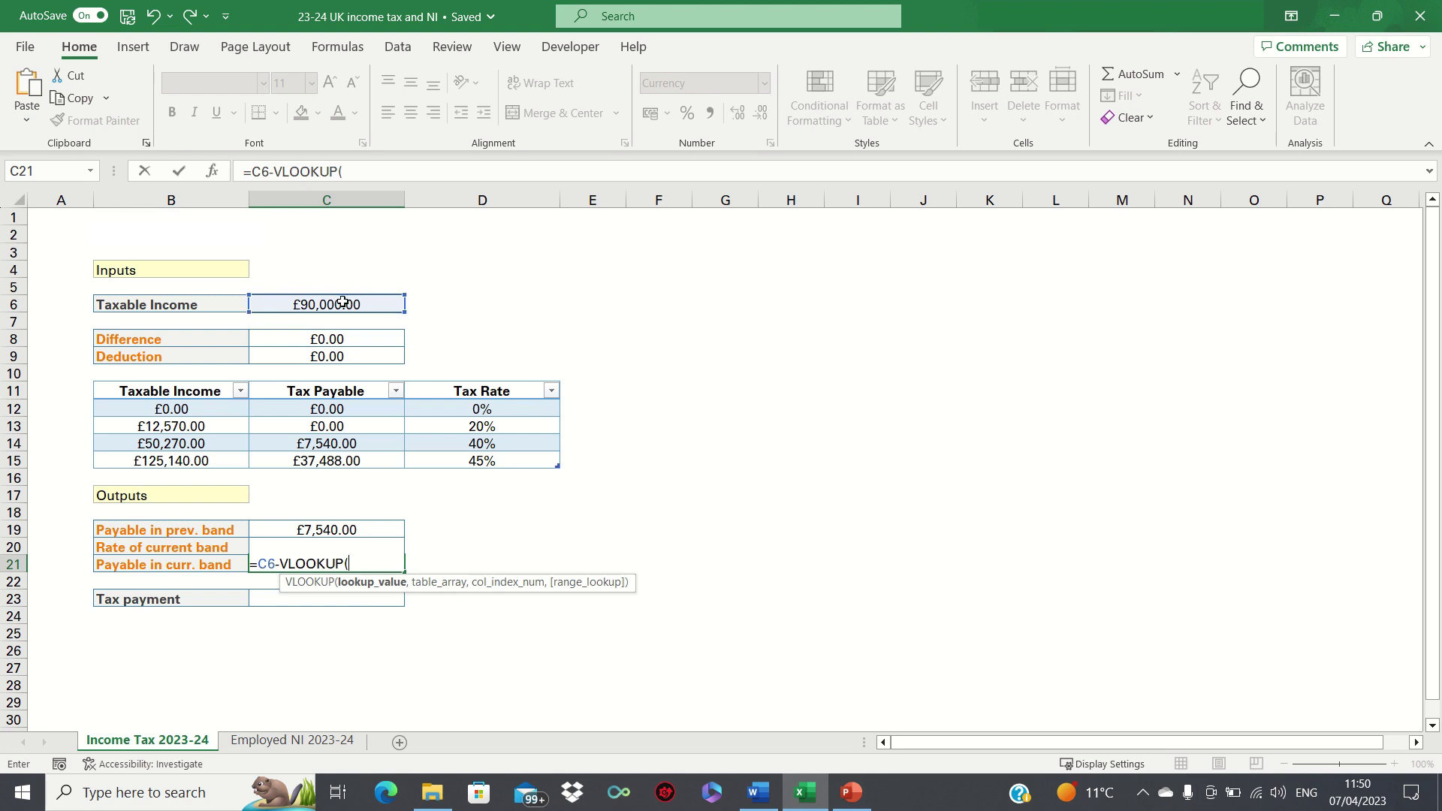
left_click(343, 302)
type(",")
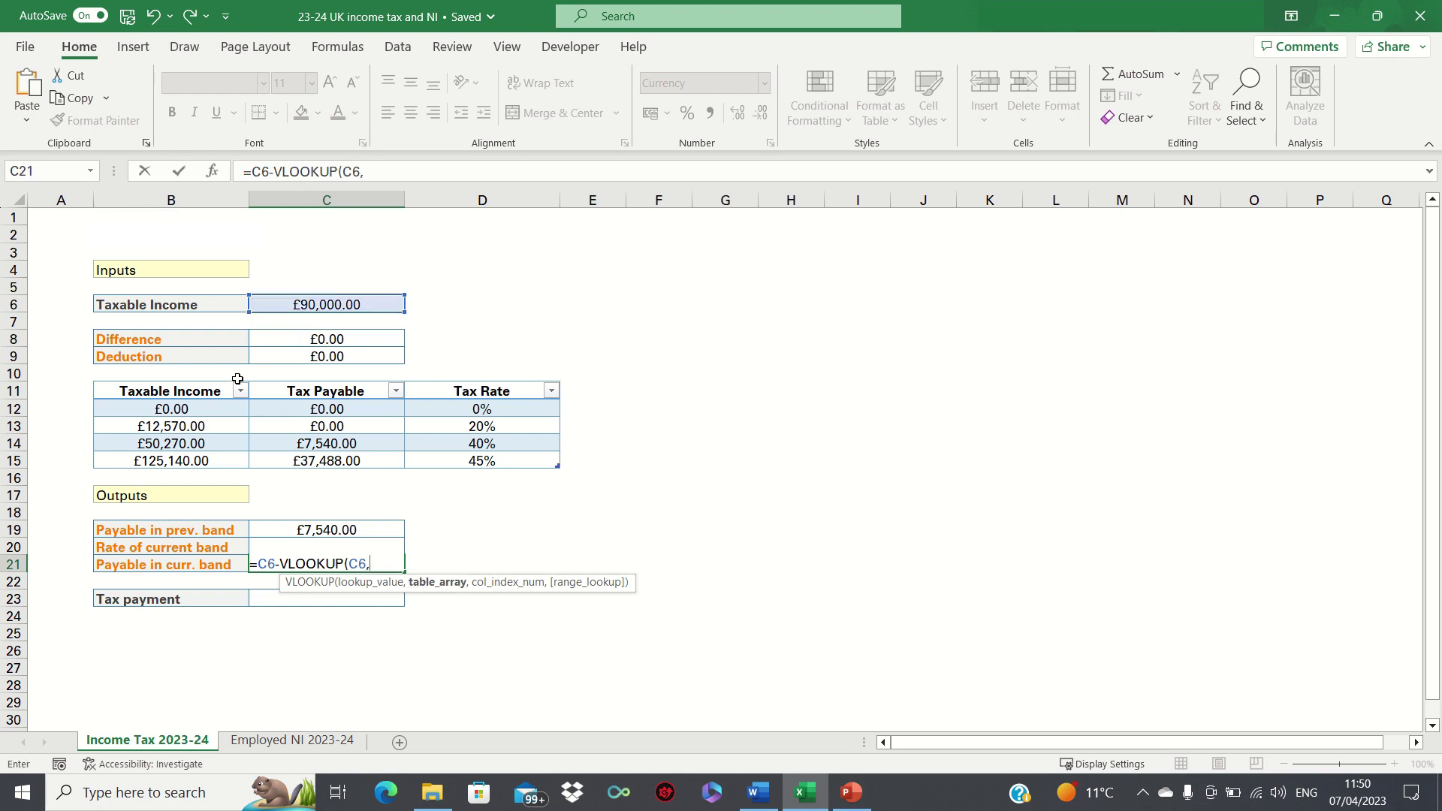
left_click_drag(214, 390, 477, 461)
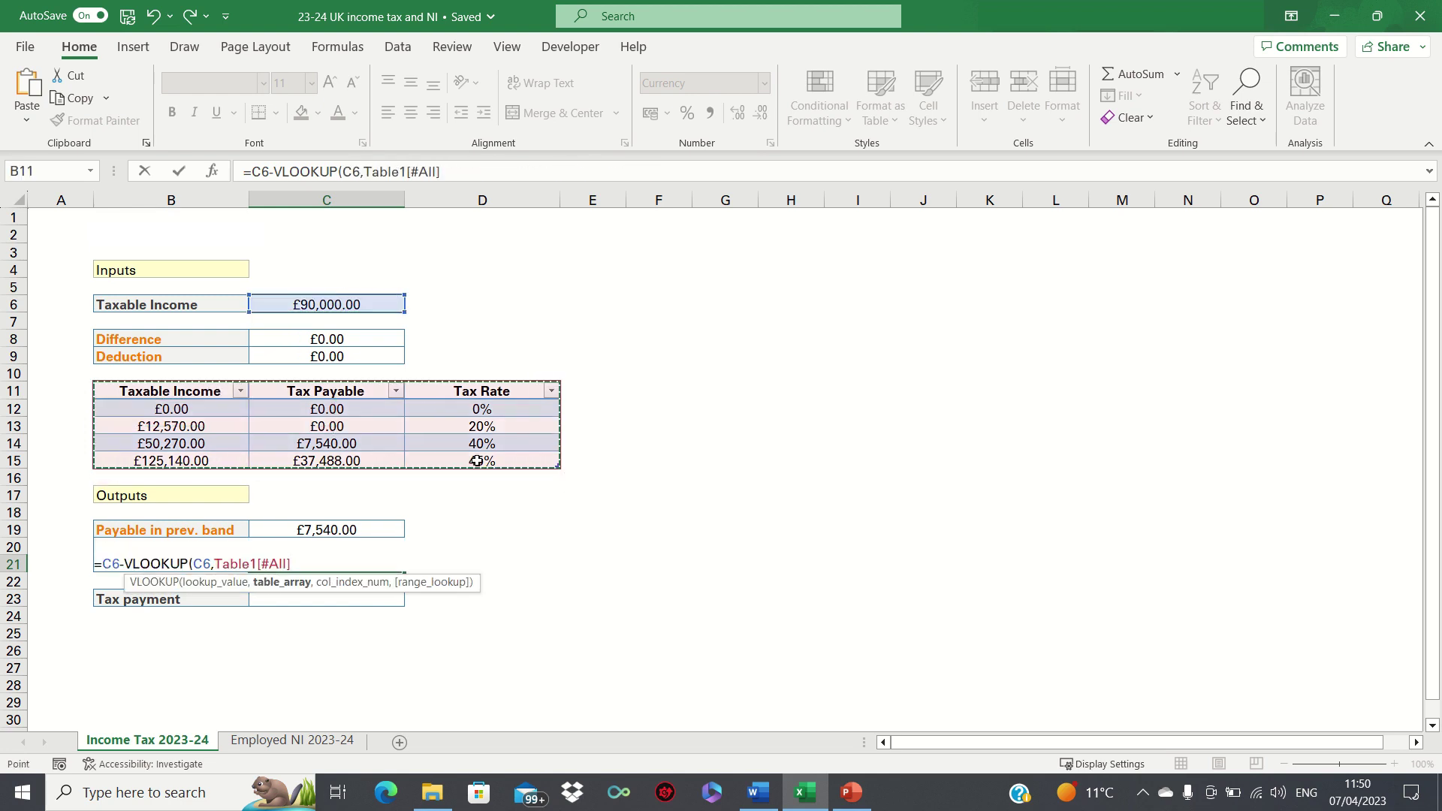
type(",1,1)")
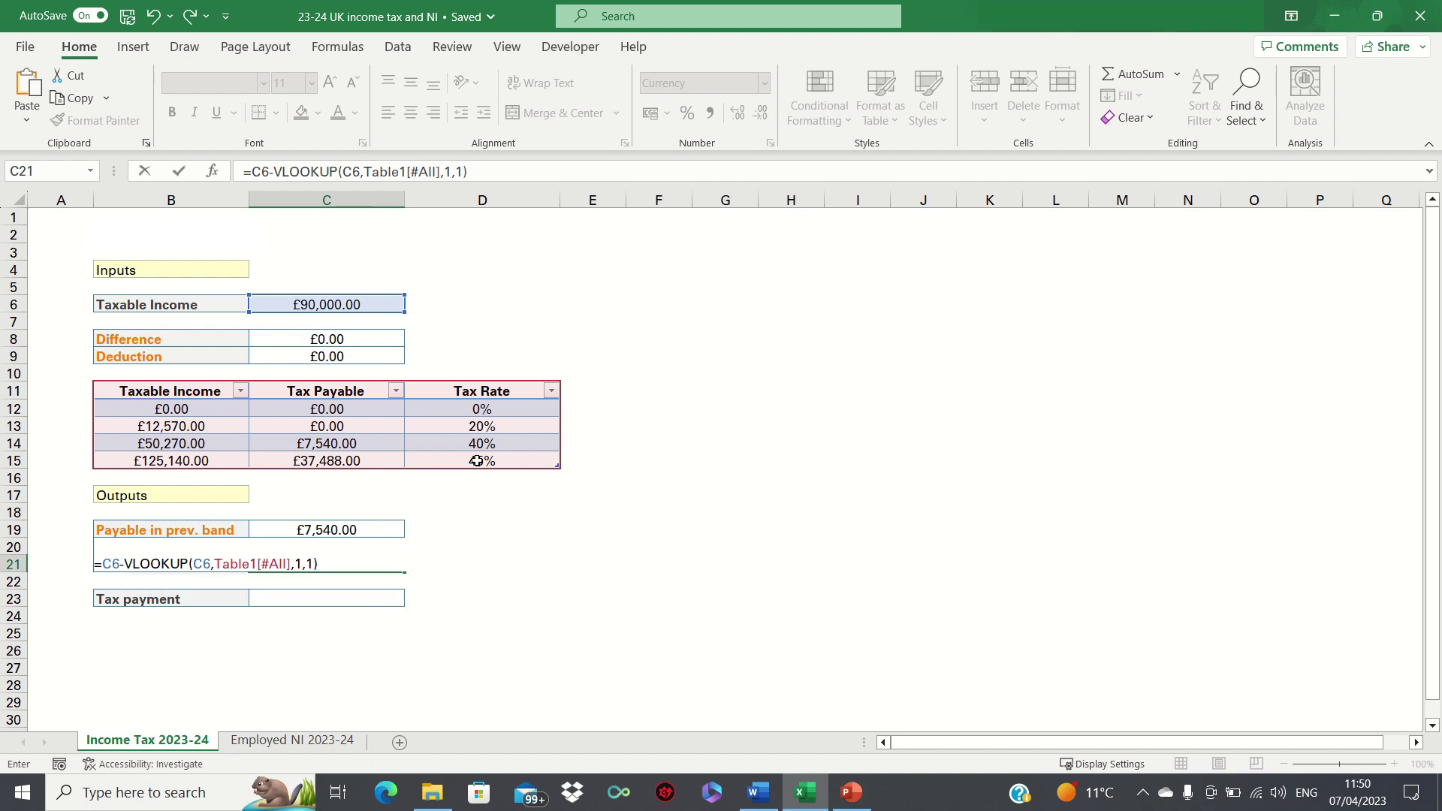
key("Return")
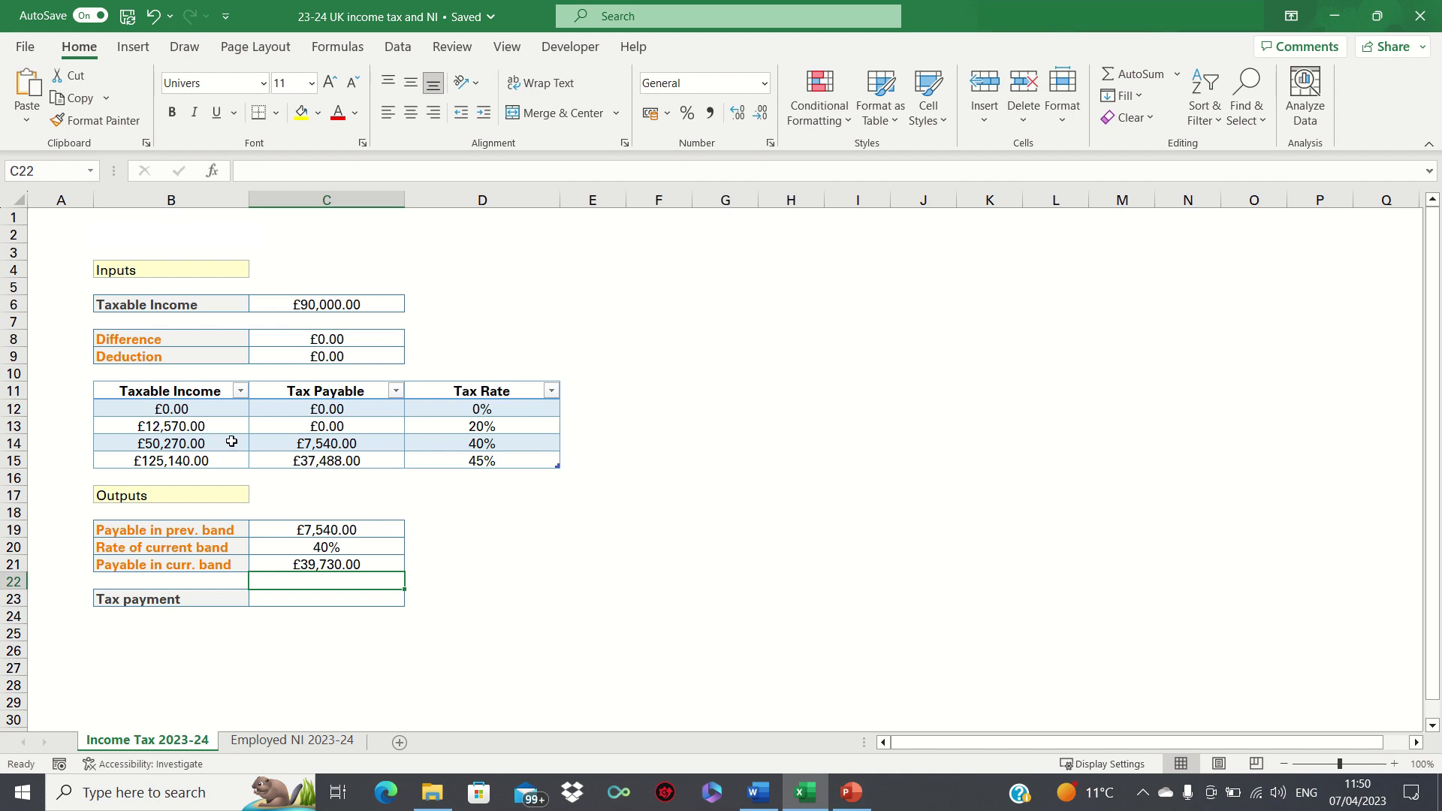
left_click(357, 592)
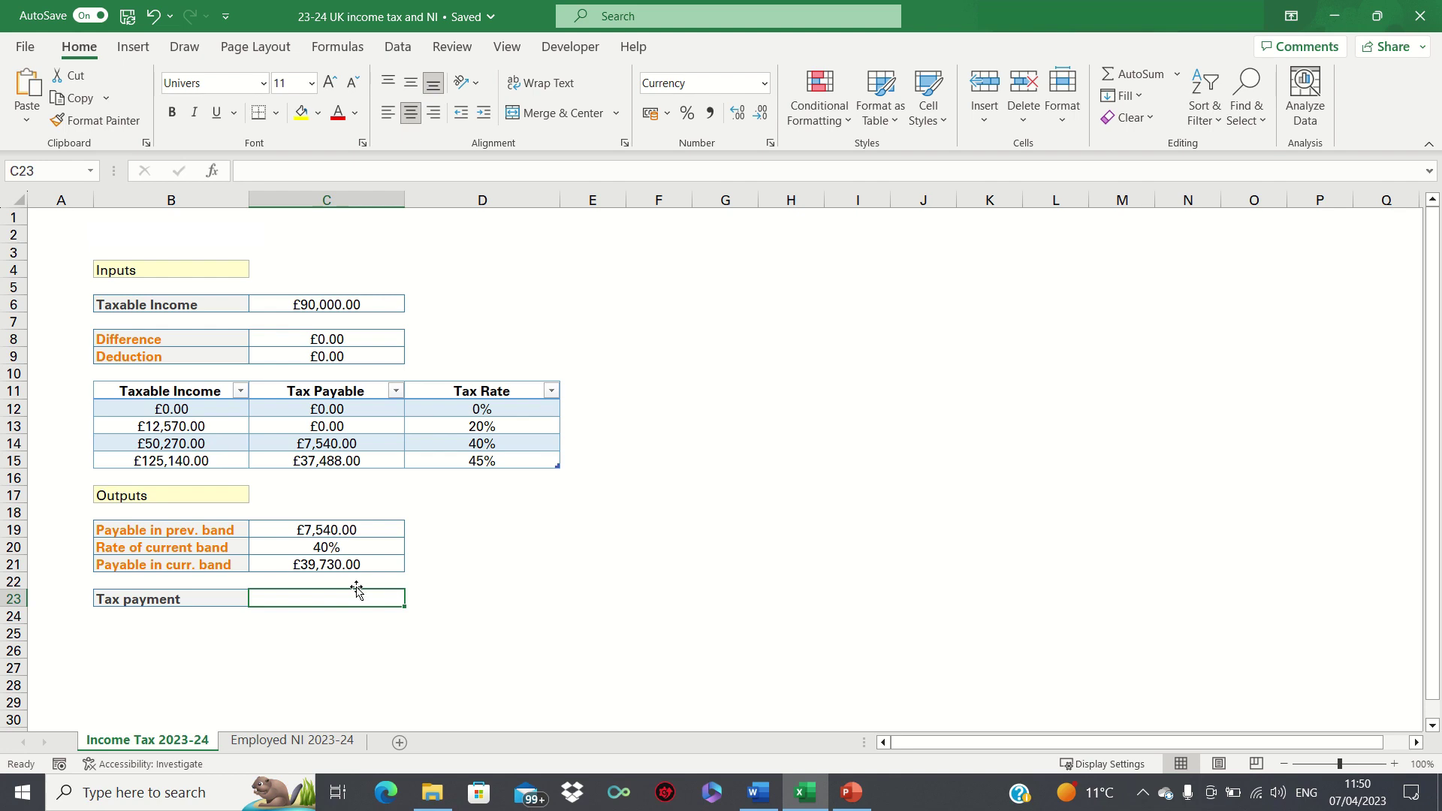
Step: Build the Tax payment formula =C19+C20*C21 in C23, giving £23,432.00
type("=")
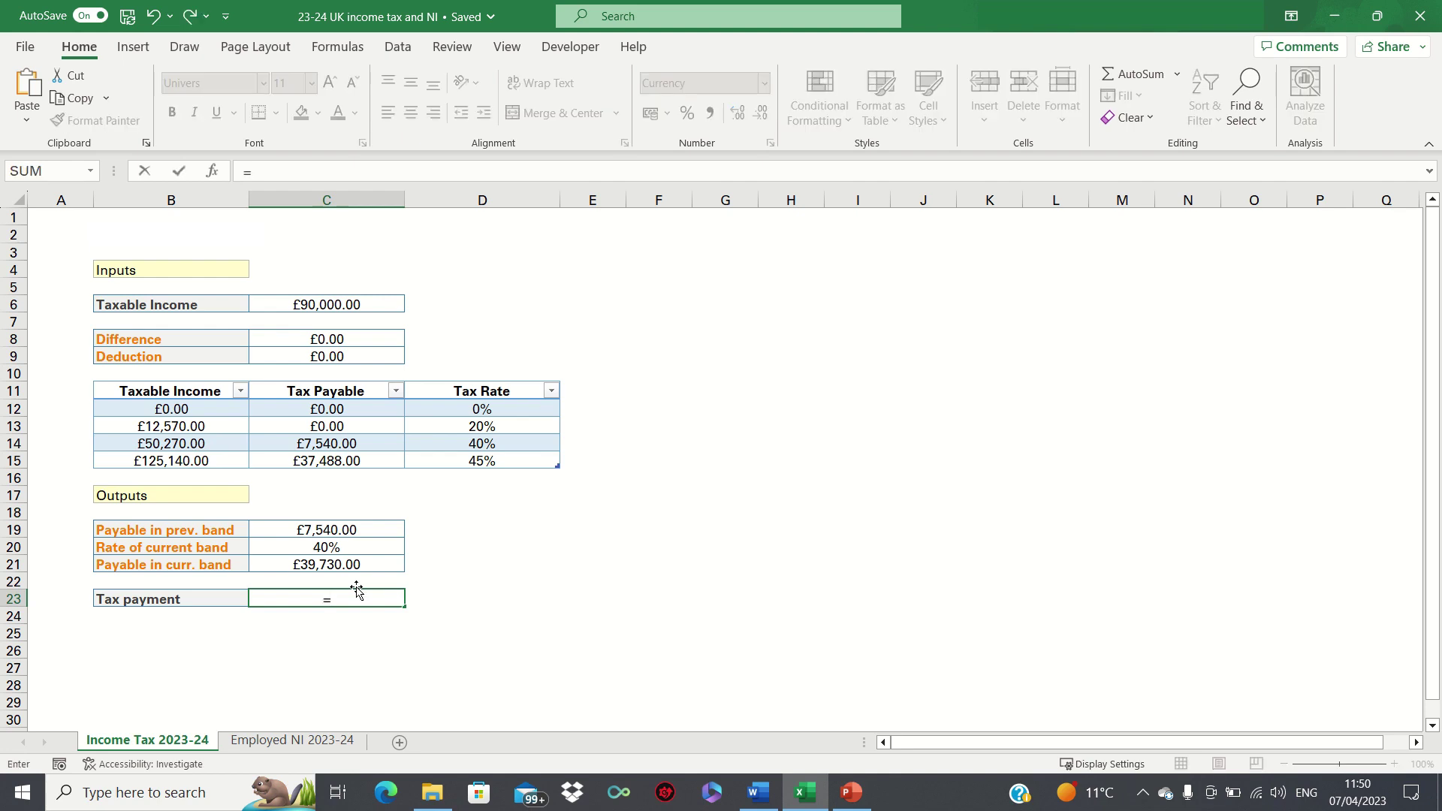
key("Up")
key("Up")
key("Up")
key("Up")
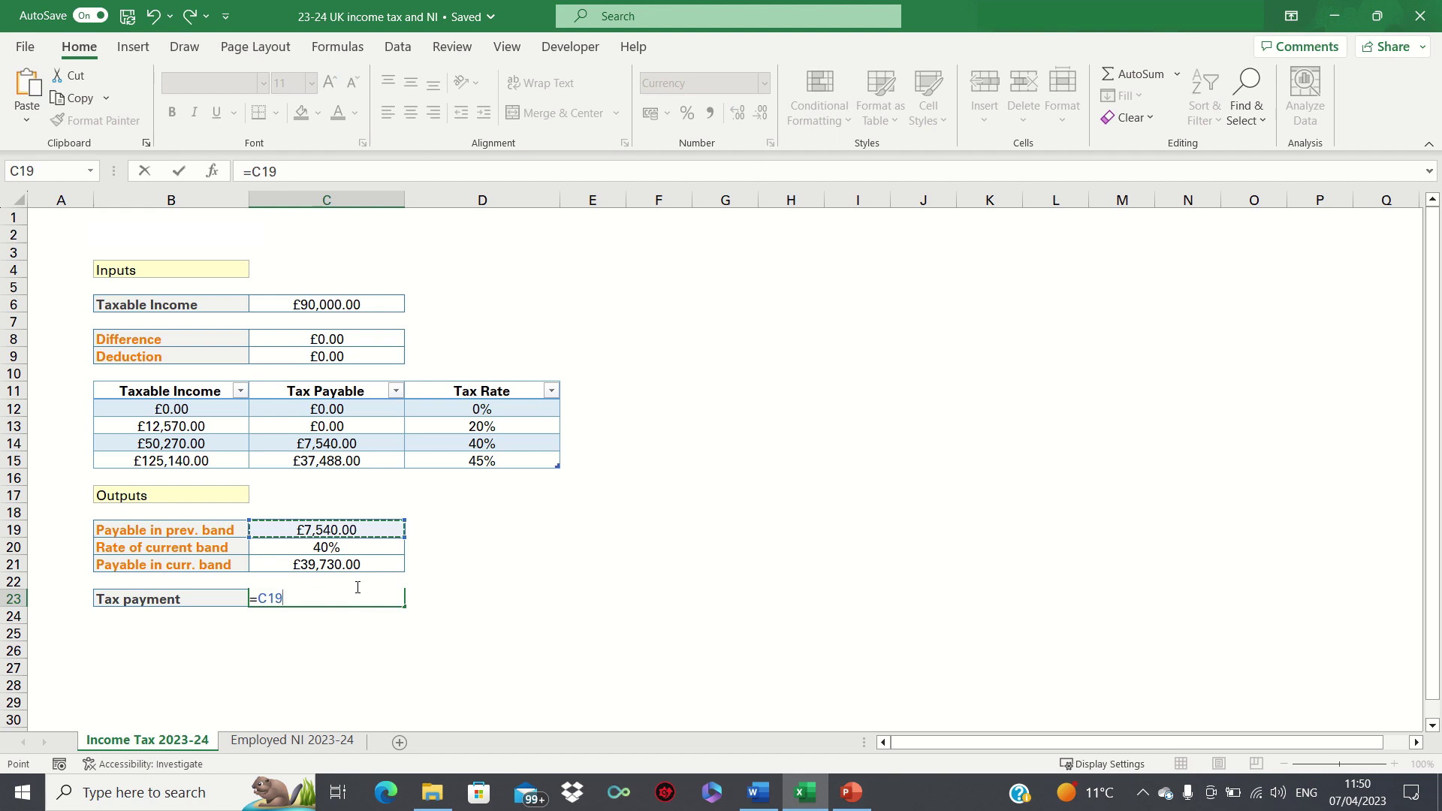
type("+")
key("Up")
key("Up")
key("Up")
key("Up")
key("Down")
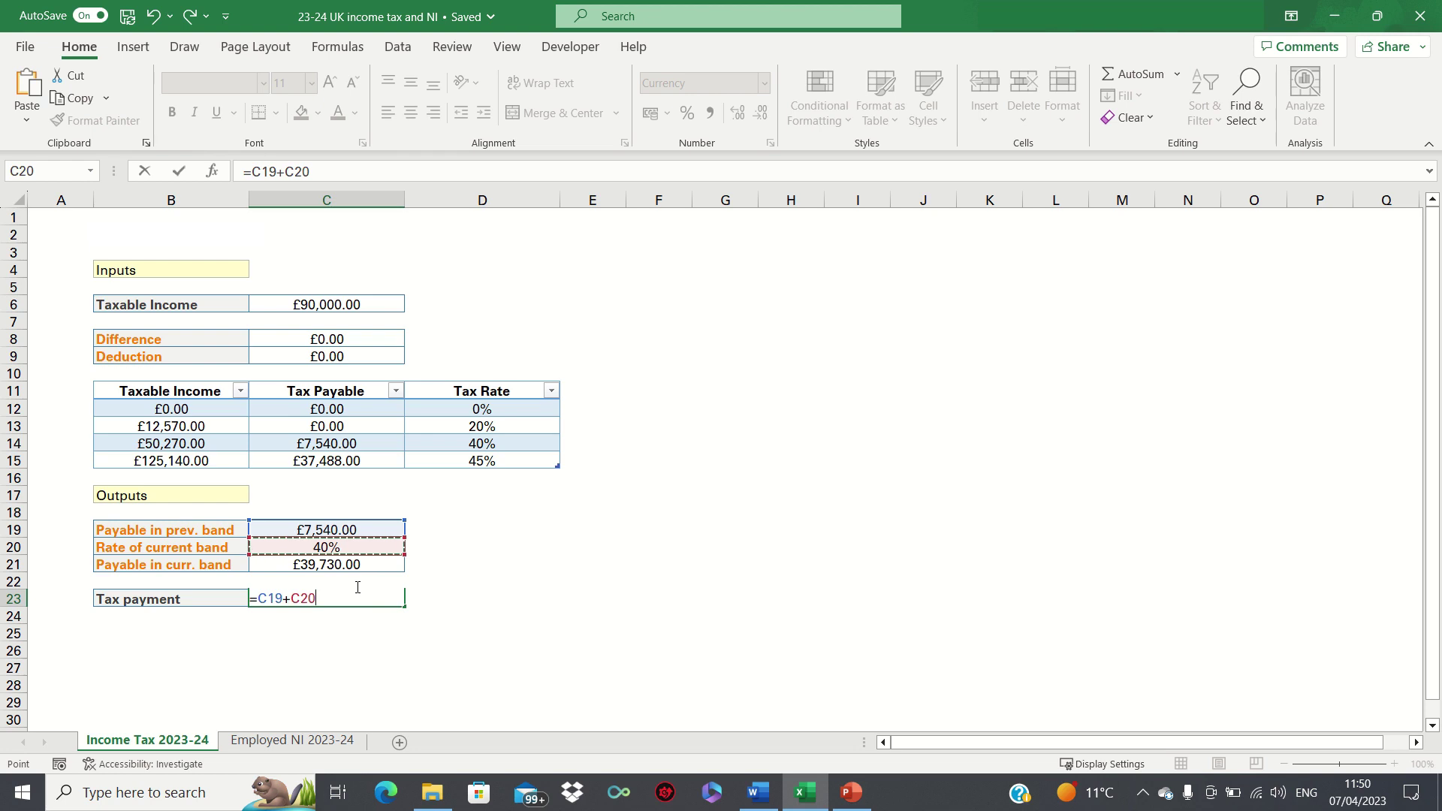
type("*")
key("Up")
key("Up")
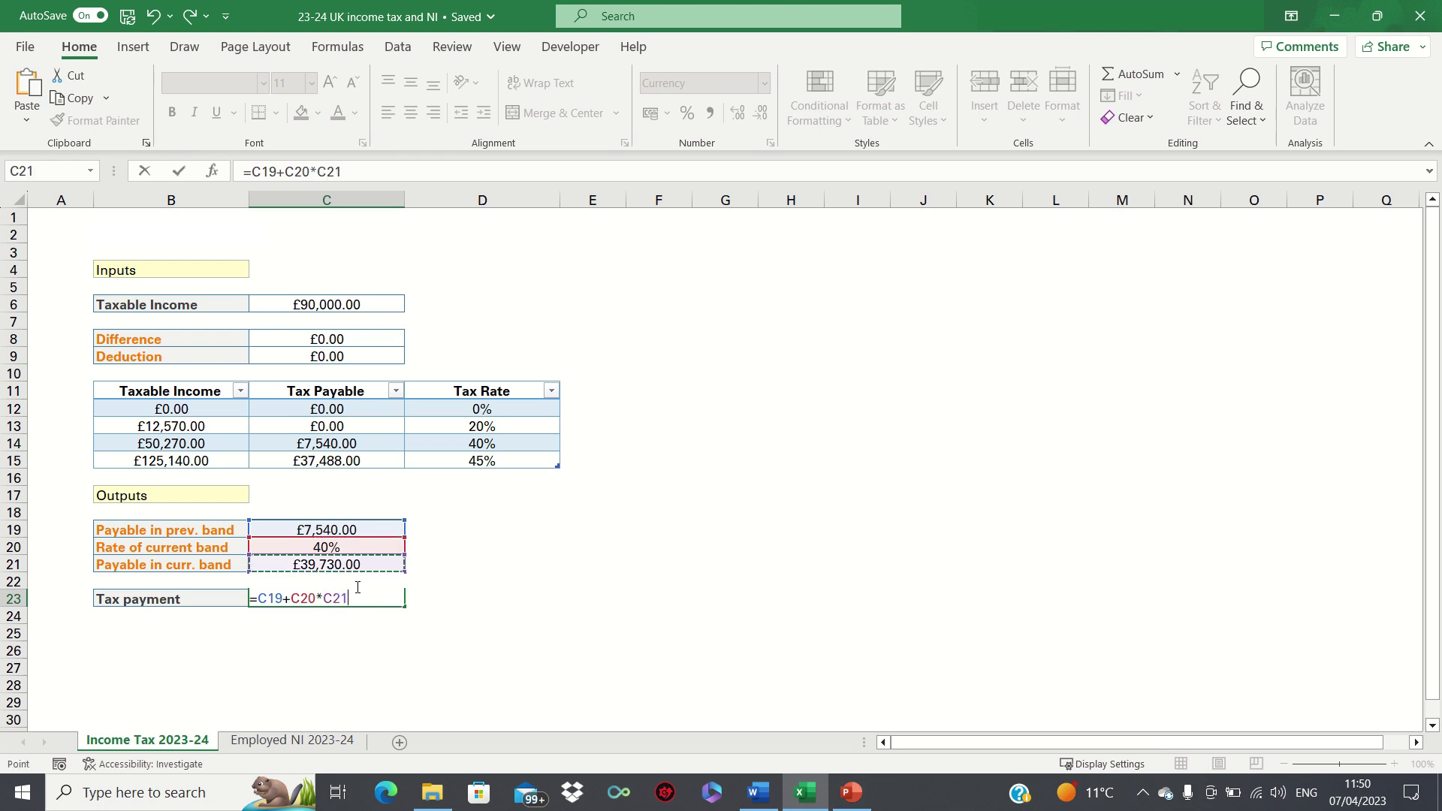
key("Return")
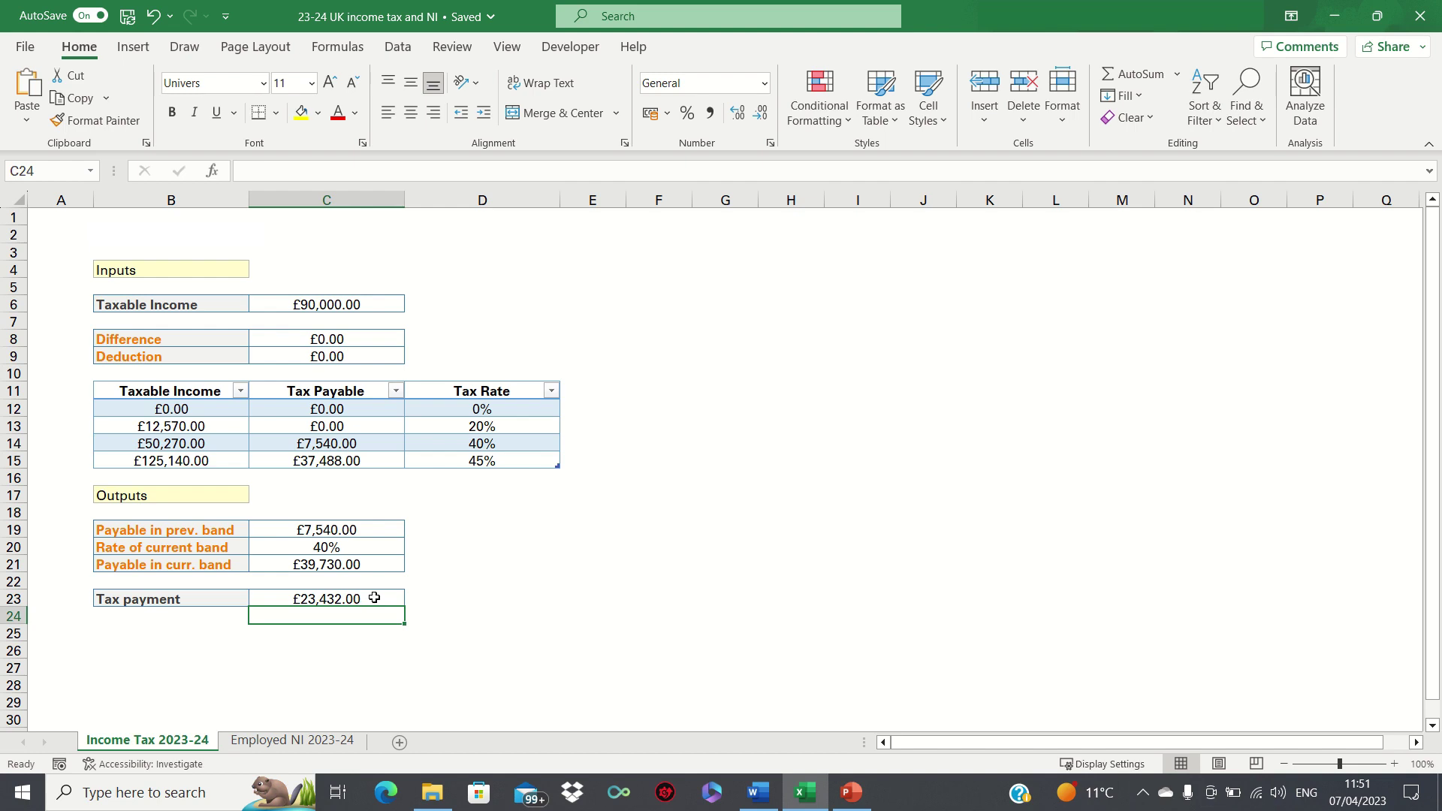
key("ctrl+z")
Step: Change the taxable income in C6 from 90000 to 110000
left_click(334, 303)
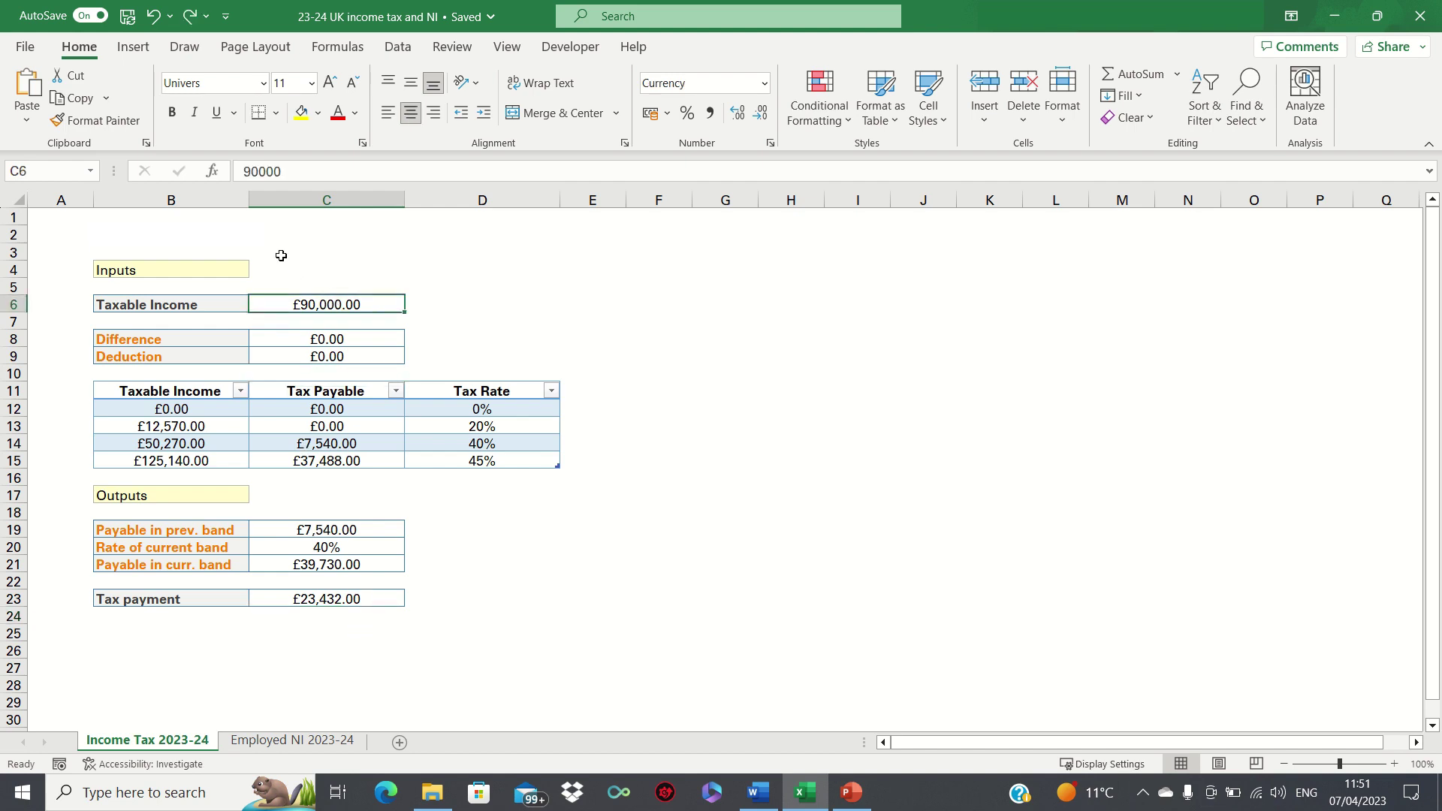
left_click(253, 173)
key("BackSpace")
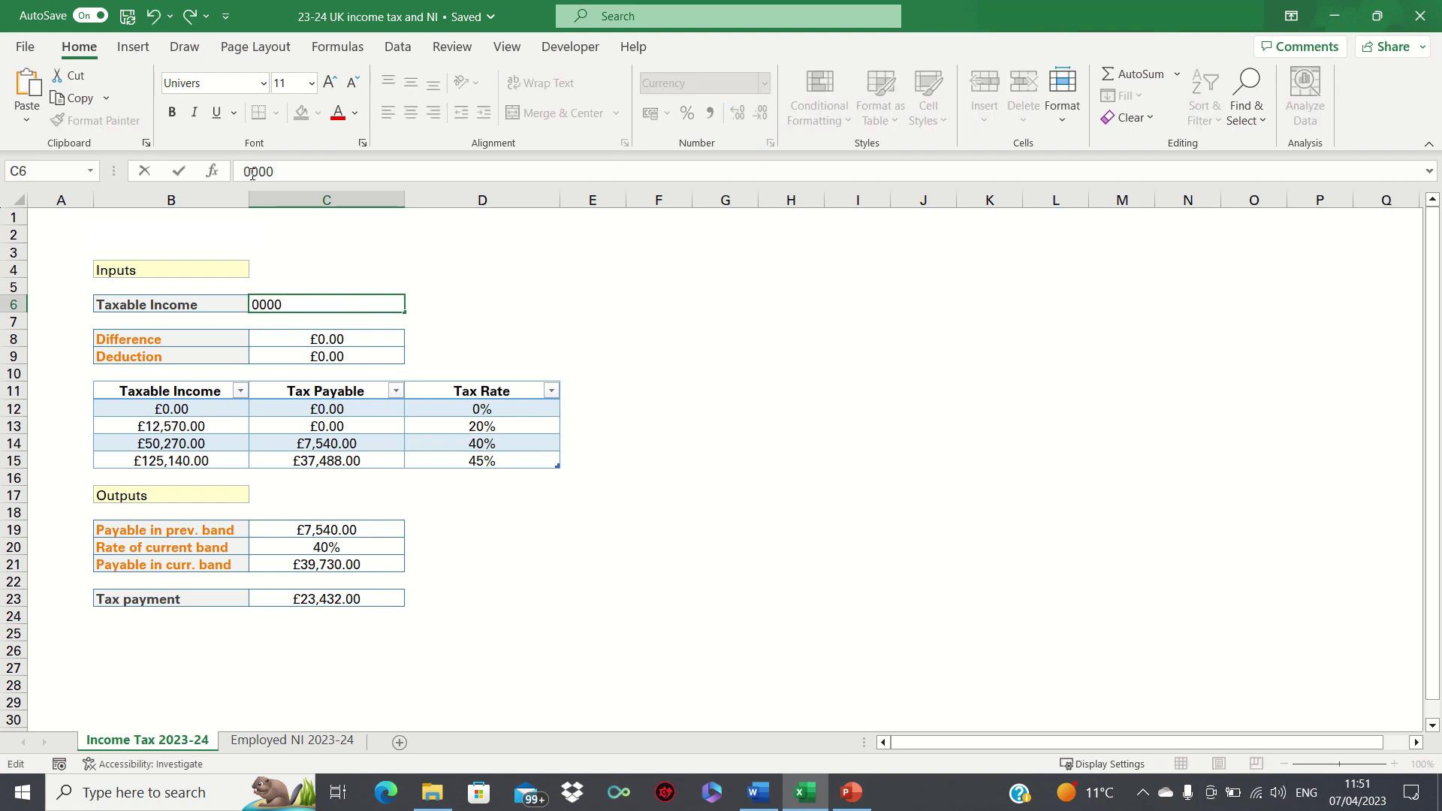
type("11")
key("Return")
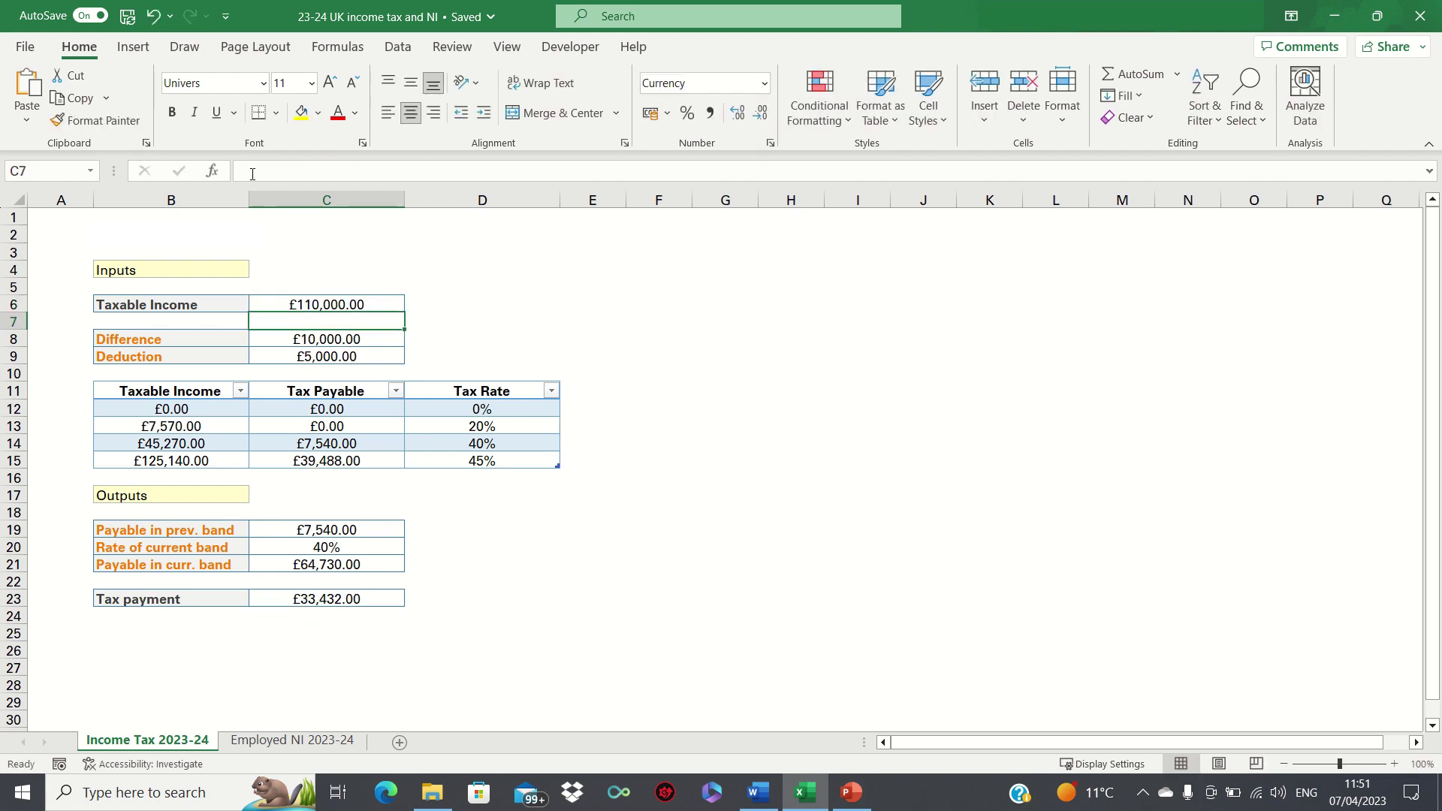
Step: Check the recalculated previous-band formula in C19 and the 40% band row B14:C14
left_click(334, 528)
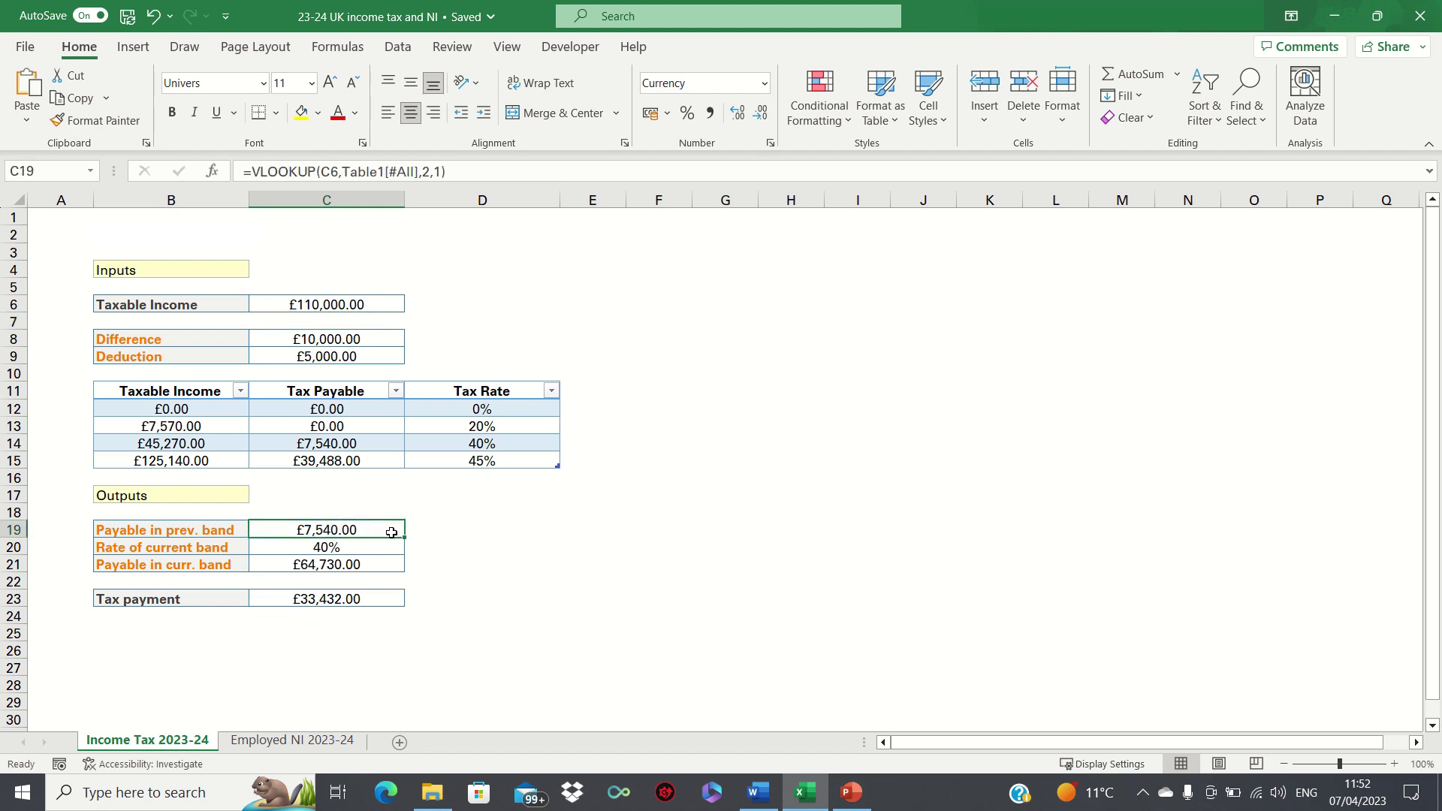
left_click(210, 446)
key("shift+Right")
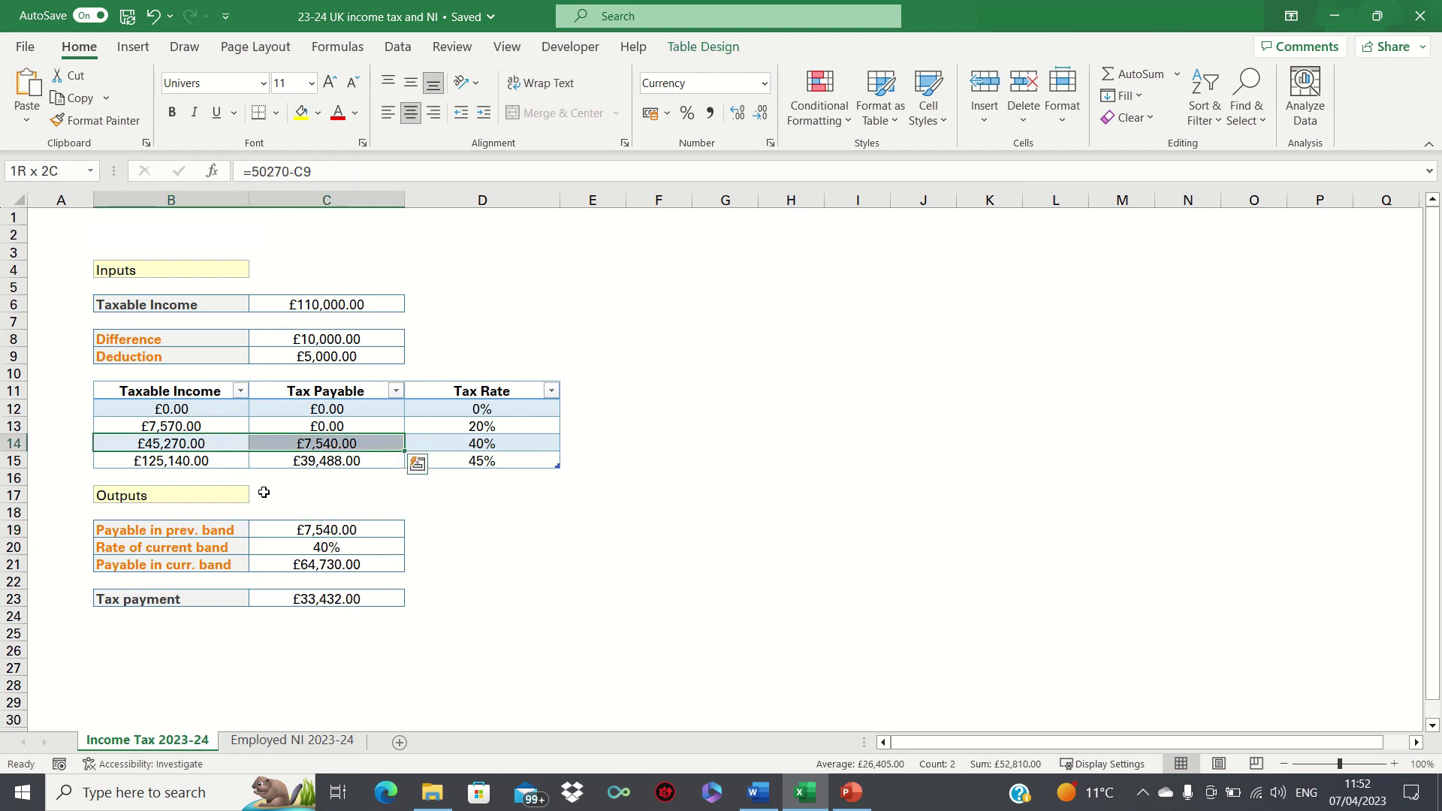
left_click(357, 547)
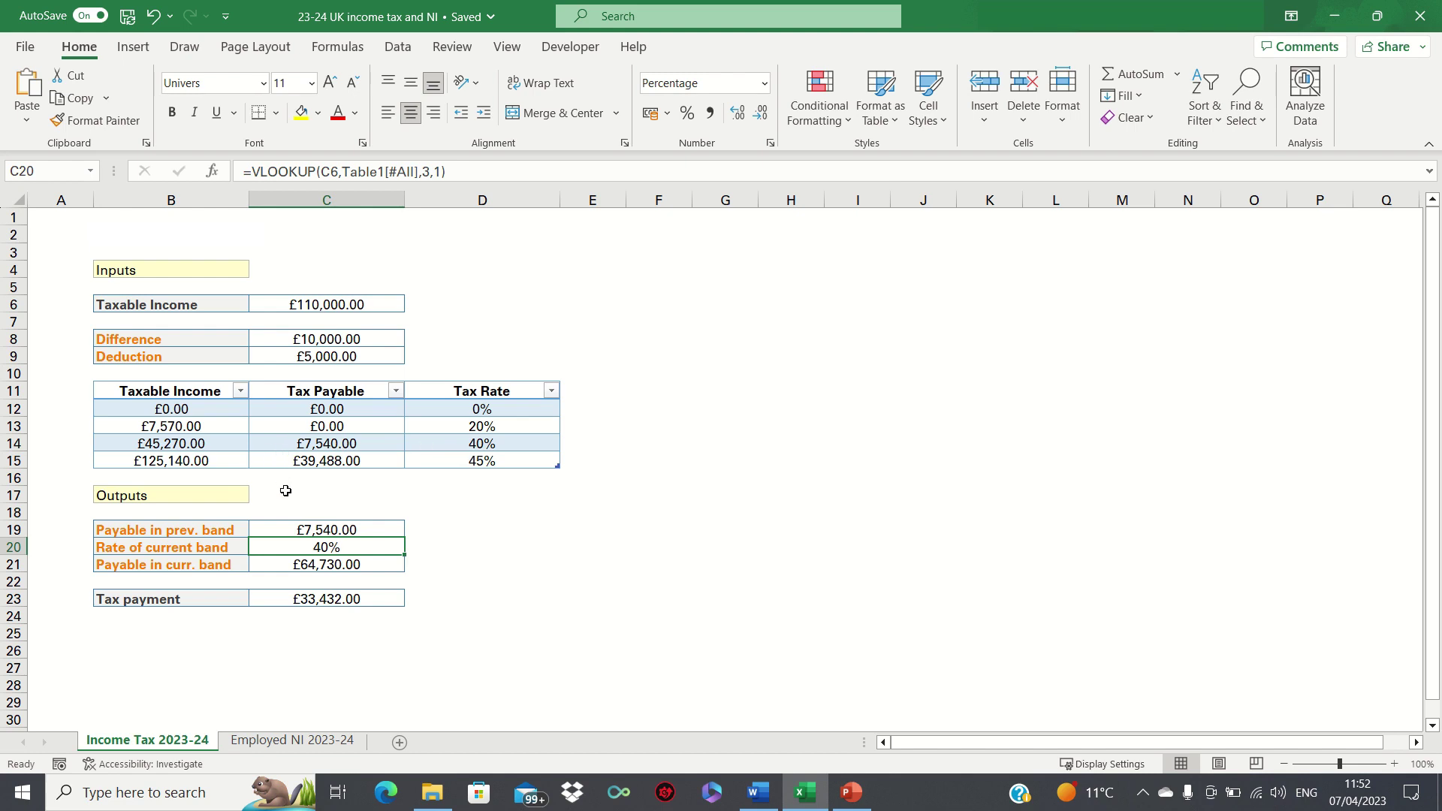
left_click(341, 566)
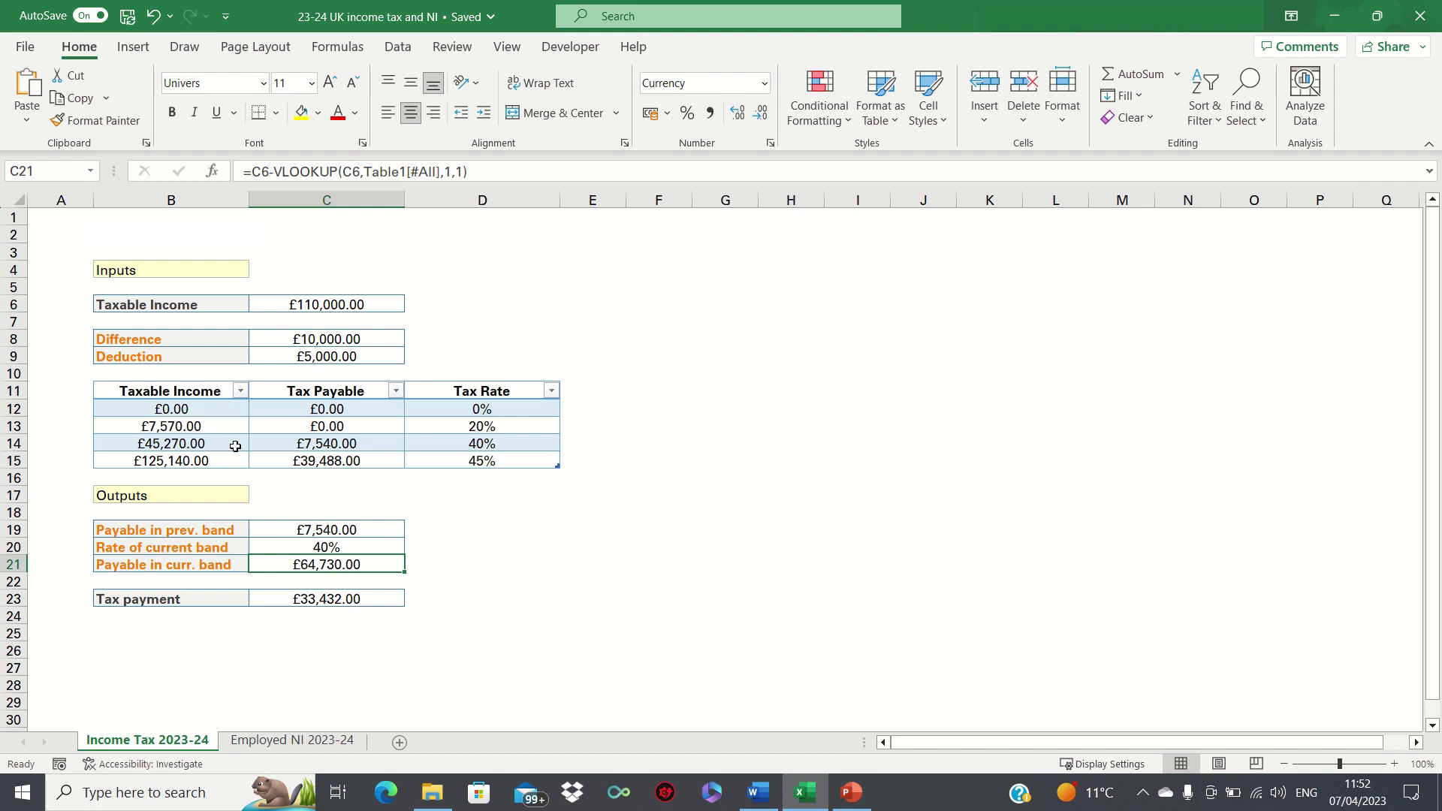
left_click(304, 599)
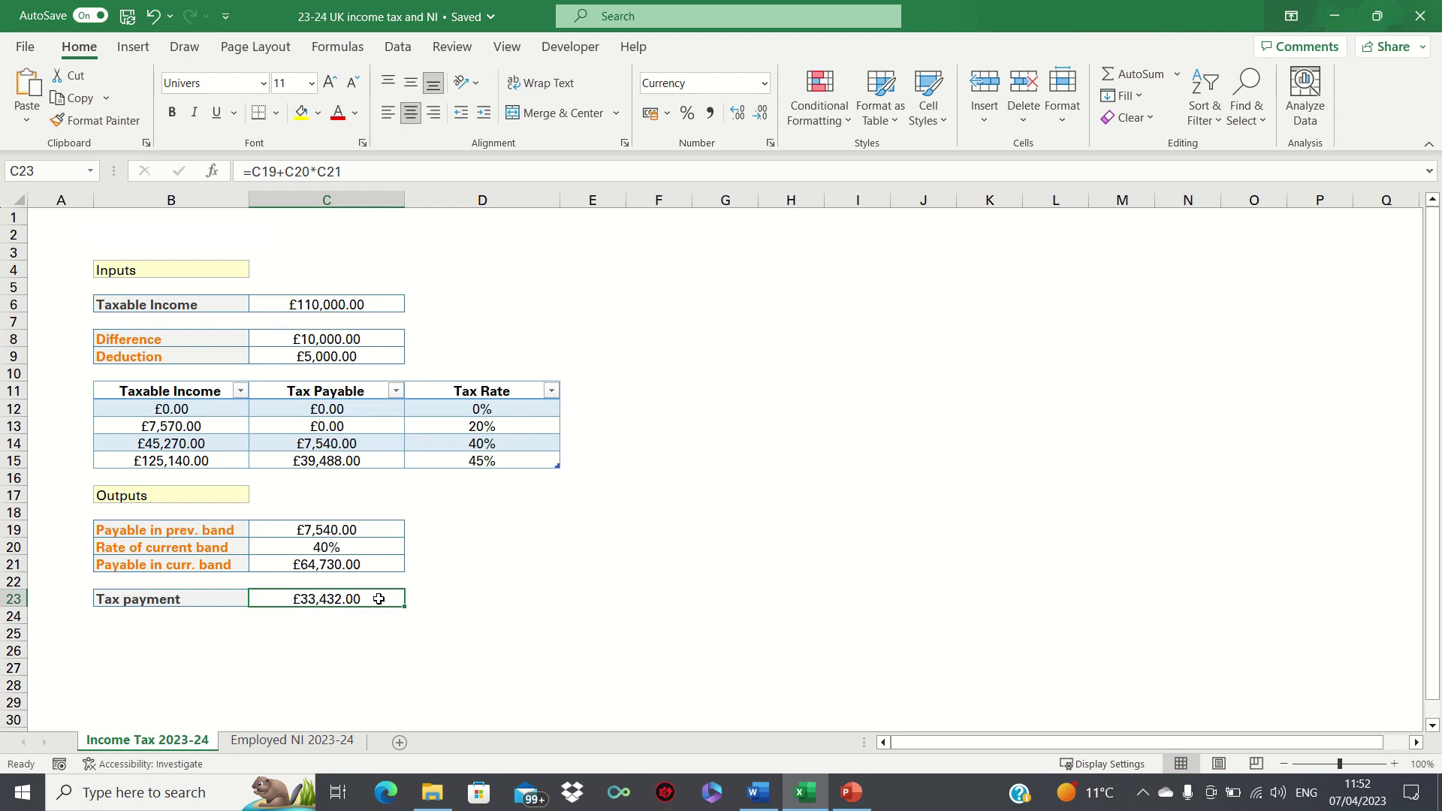